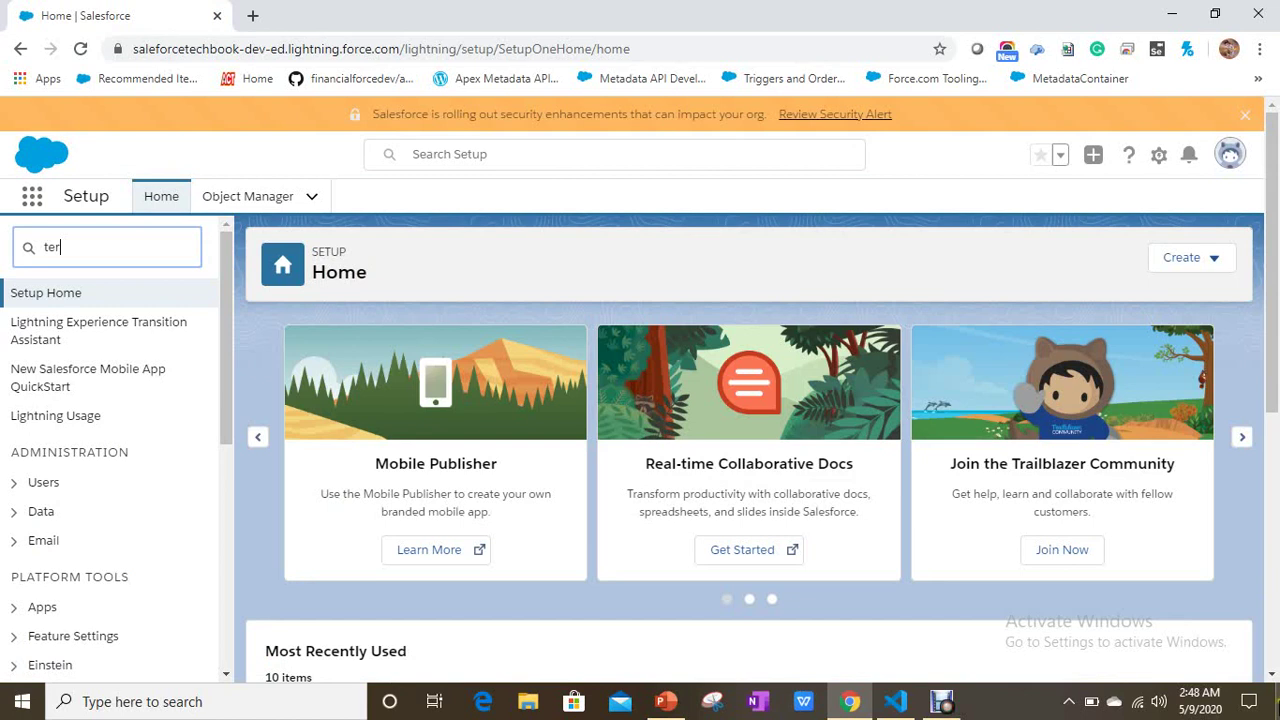
Step: Search the setup menu for "permiss" and open the Permission Sets page
key(BackSpace)
key(BackSpace)
key(BackSpace)
text(permiss)
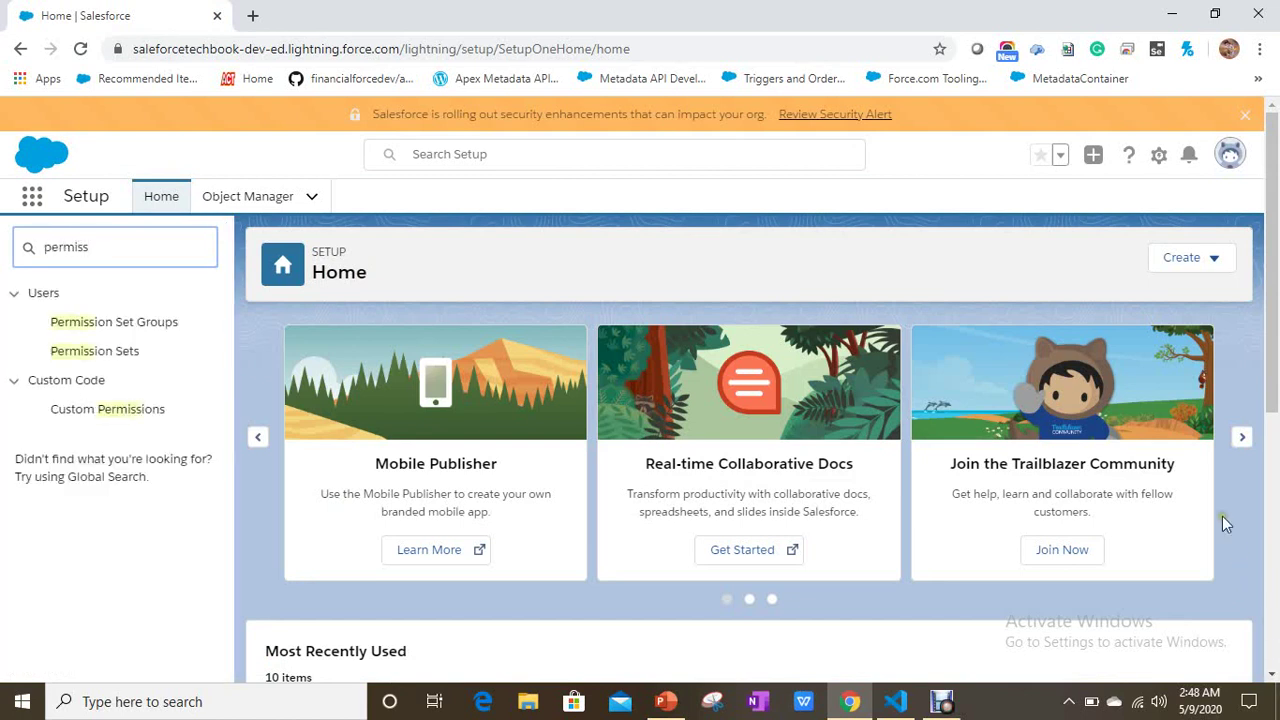
click(118, 353)
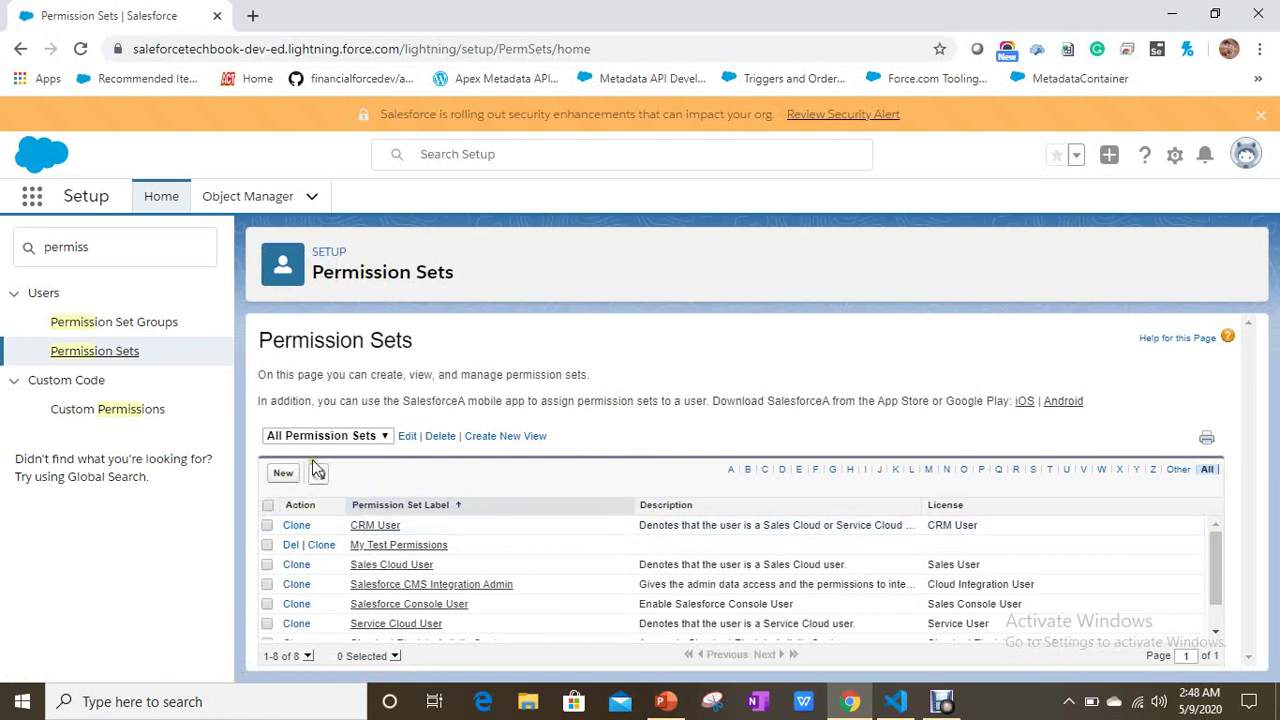
Step: Create and save a permission set with the label "Contact Permssion Set", API name "Contact_PermssionSet" and no license
click(282, 476)
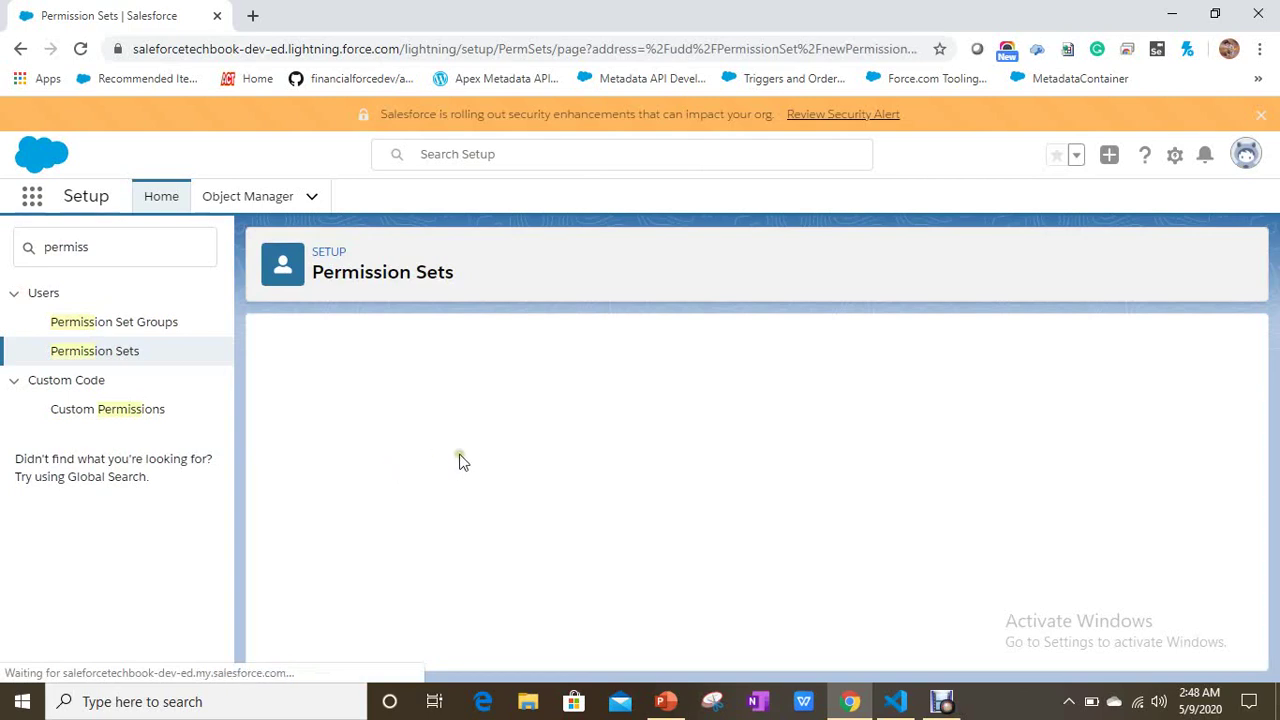
click(545, 477)
text(C)
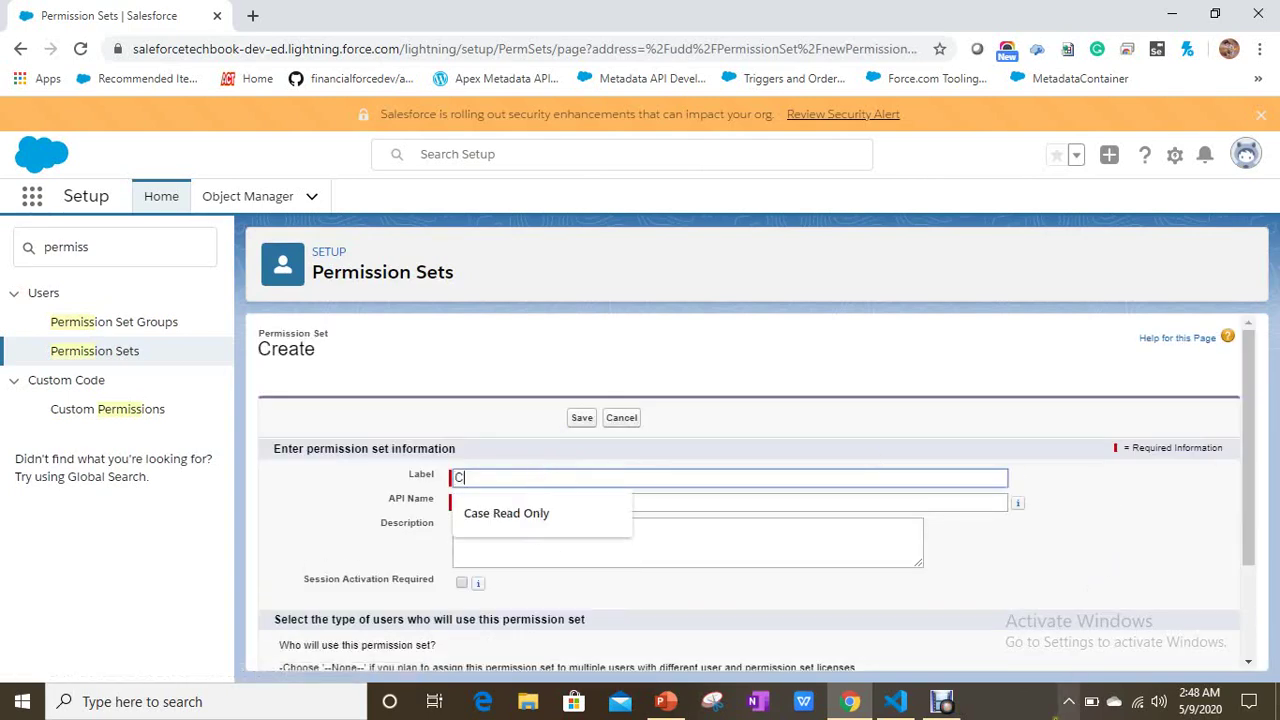
text(ontact Permssion)
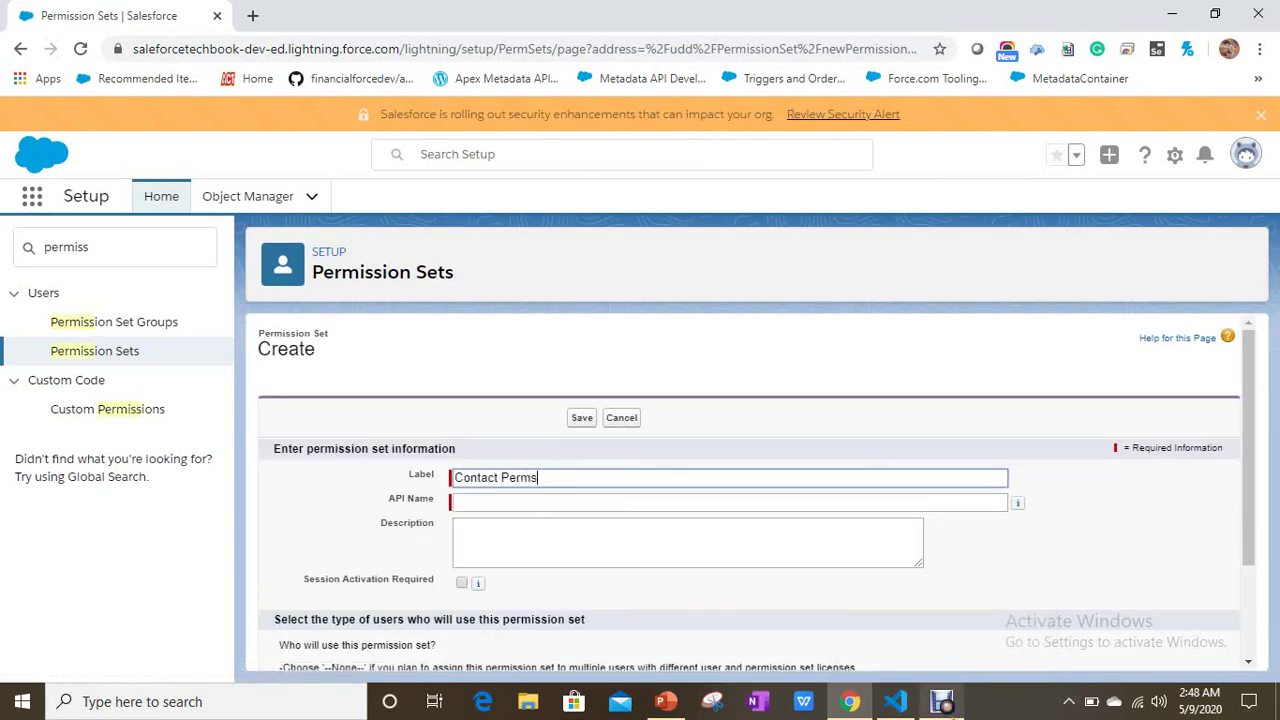
click(634, 503)
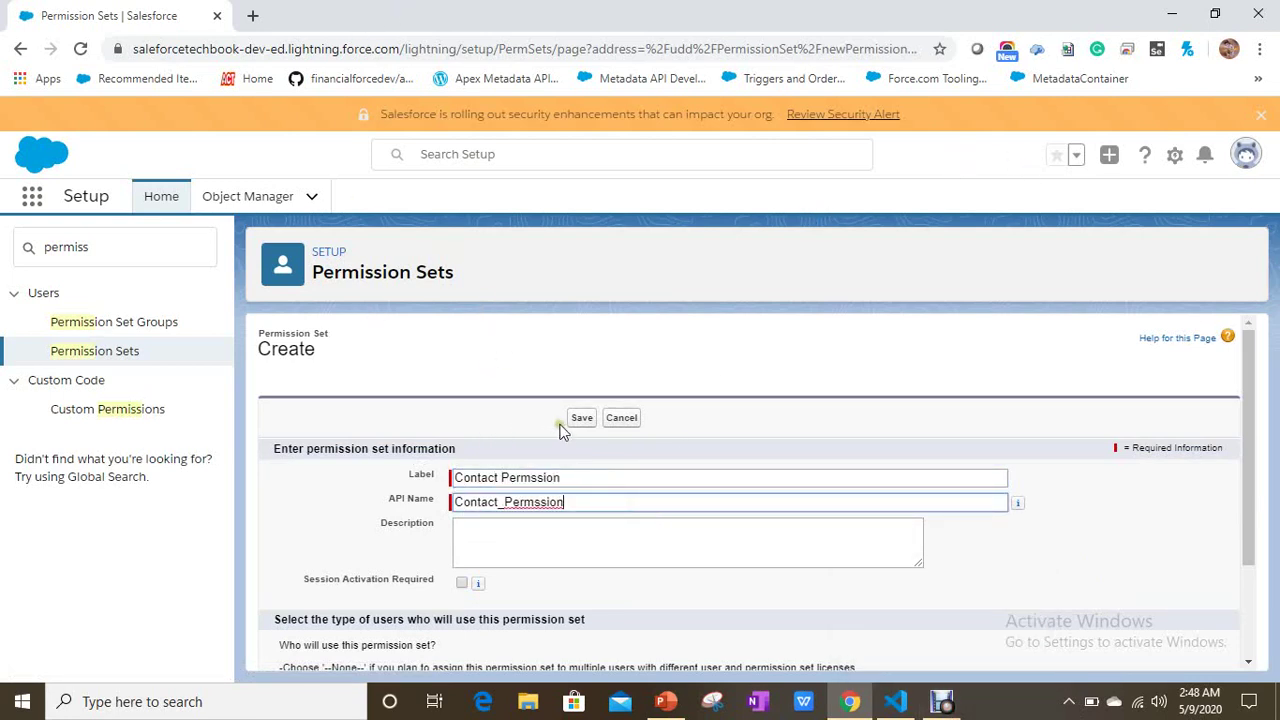
click(577, 486)
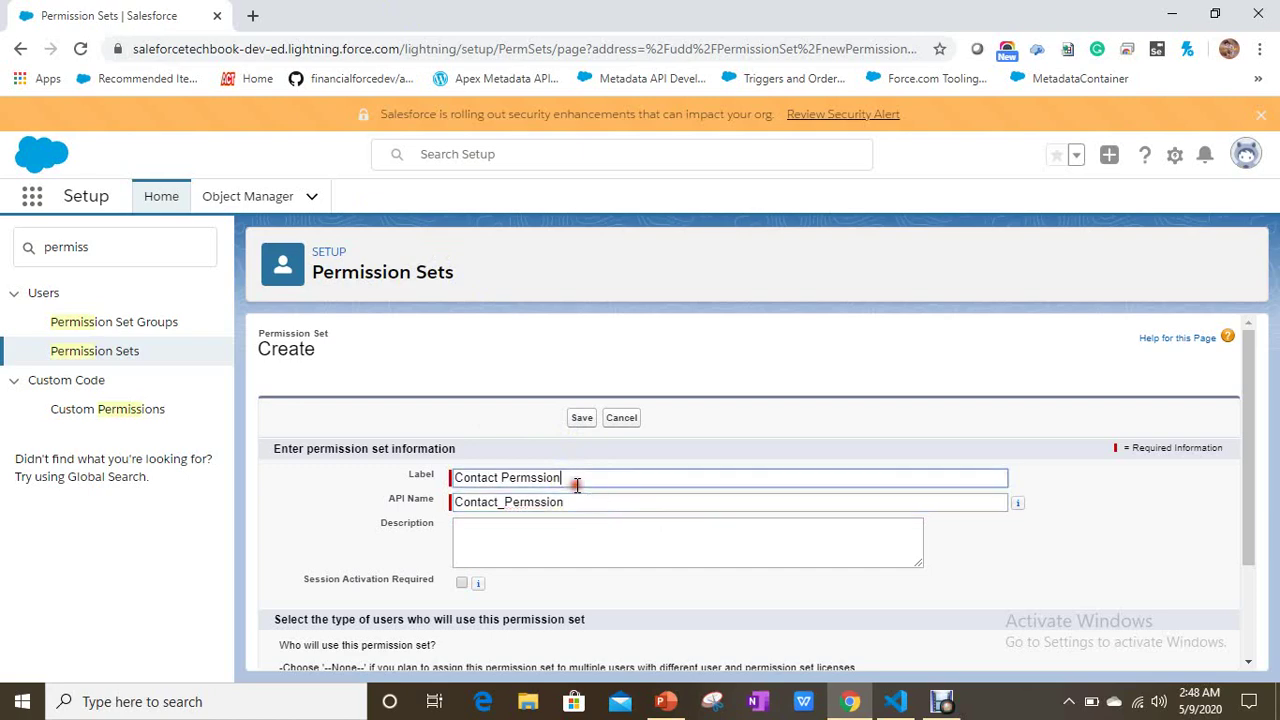
click(575, 502)
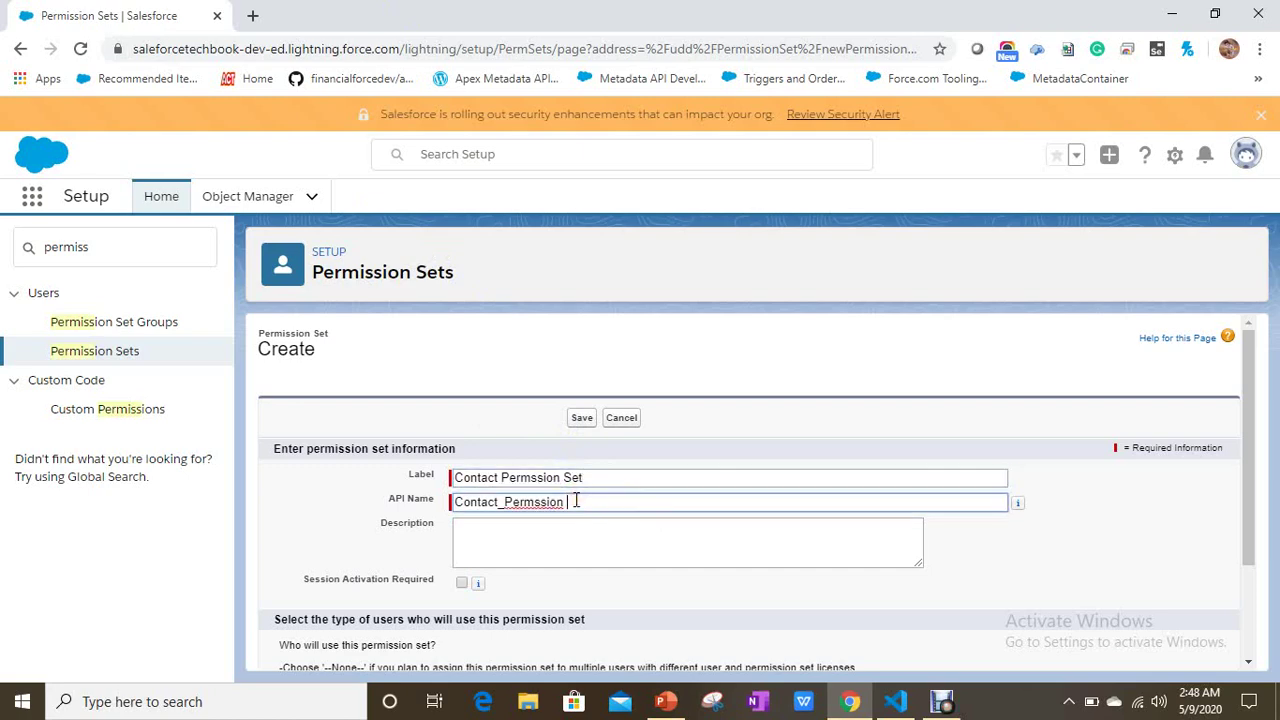
text(Set)
scroll(590, 452, down, 3)
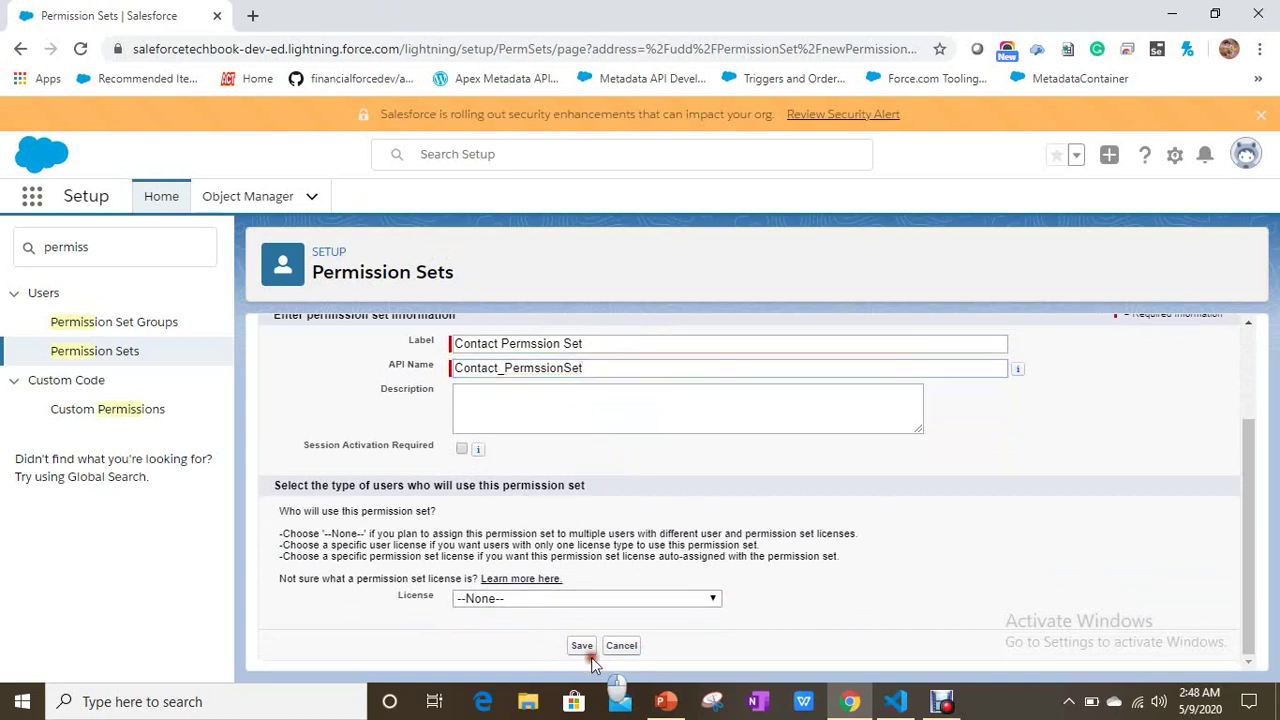
click(580, 646)
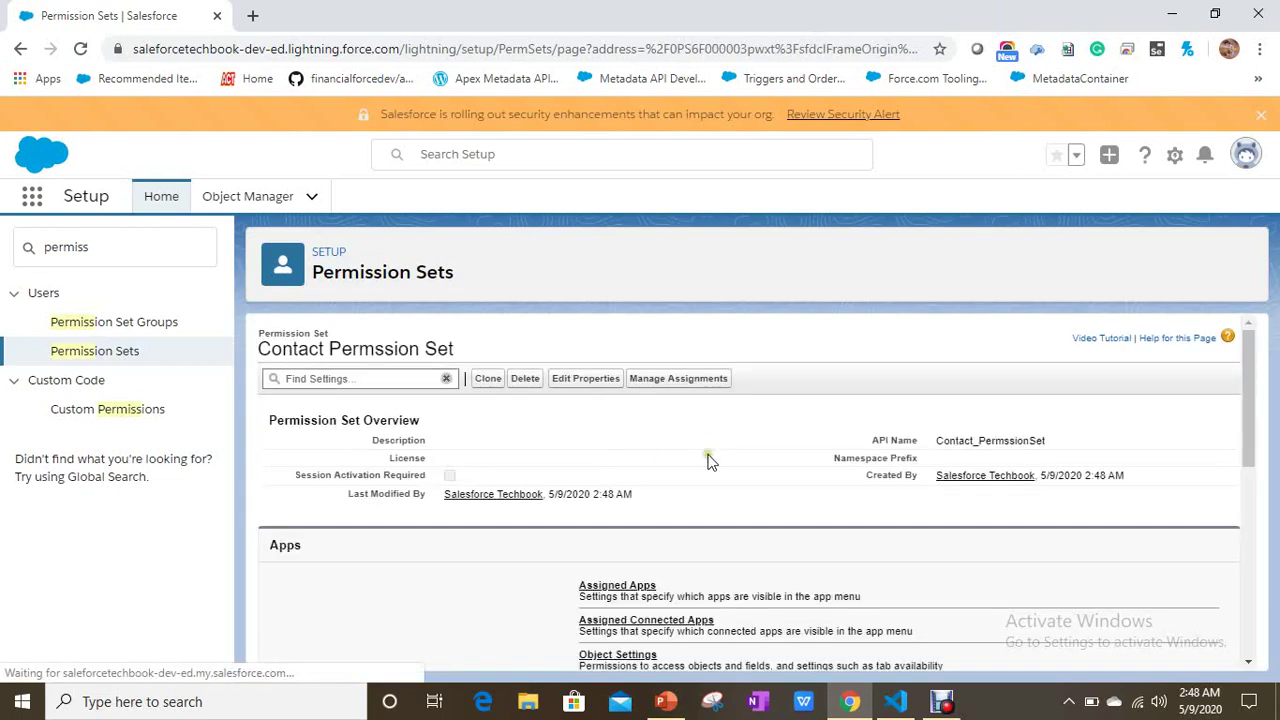
Step: Open the Contacts object settings of the new contact permission set
scroll(709, 457, down, 1)
click(630, 565)
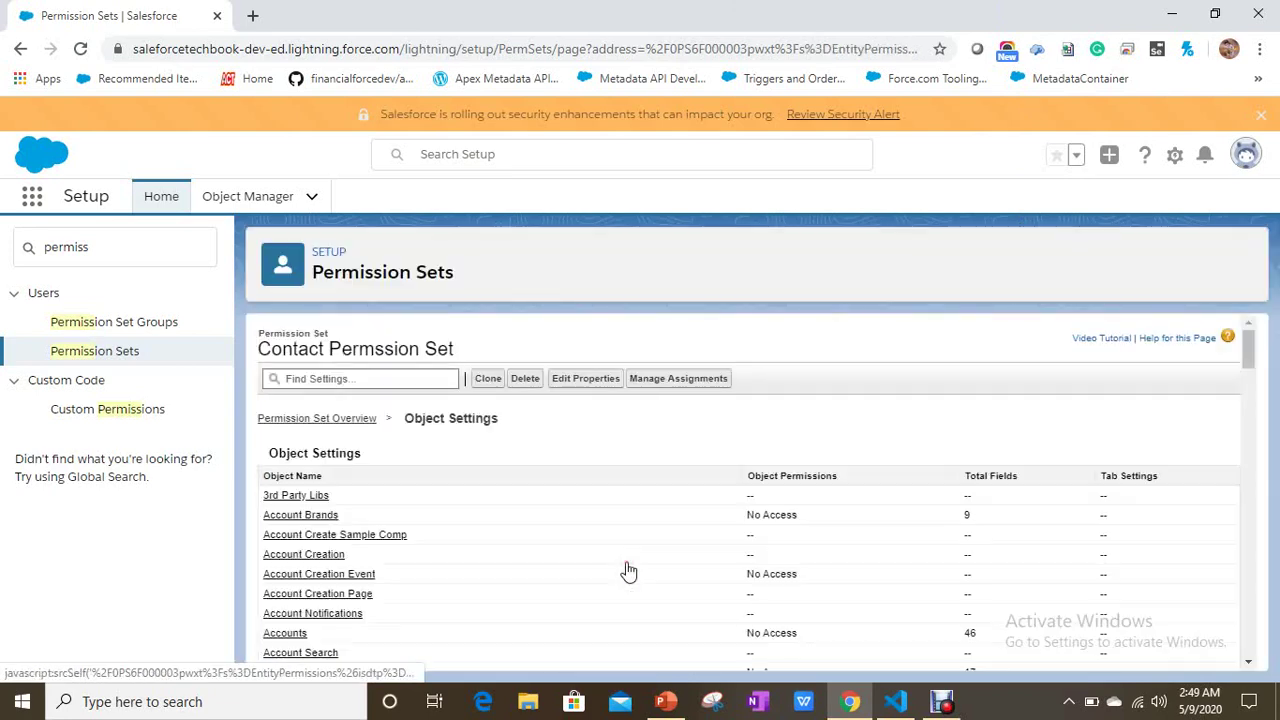
scroll(371, 543, down, 3)
scroll(371, 543, down, 5)
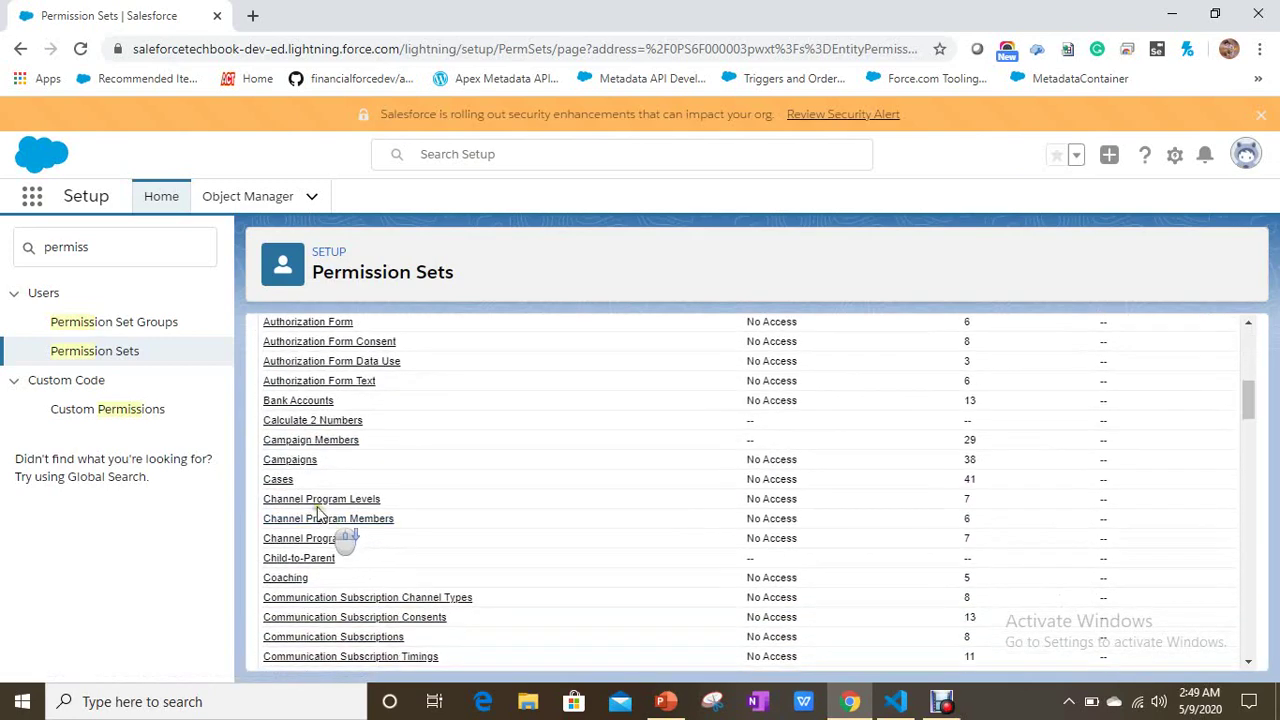
scroll(305, 572, down, 6)
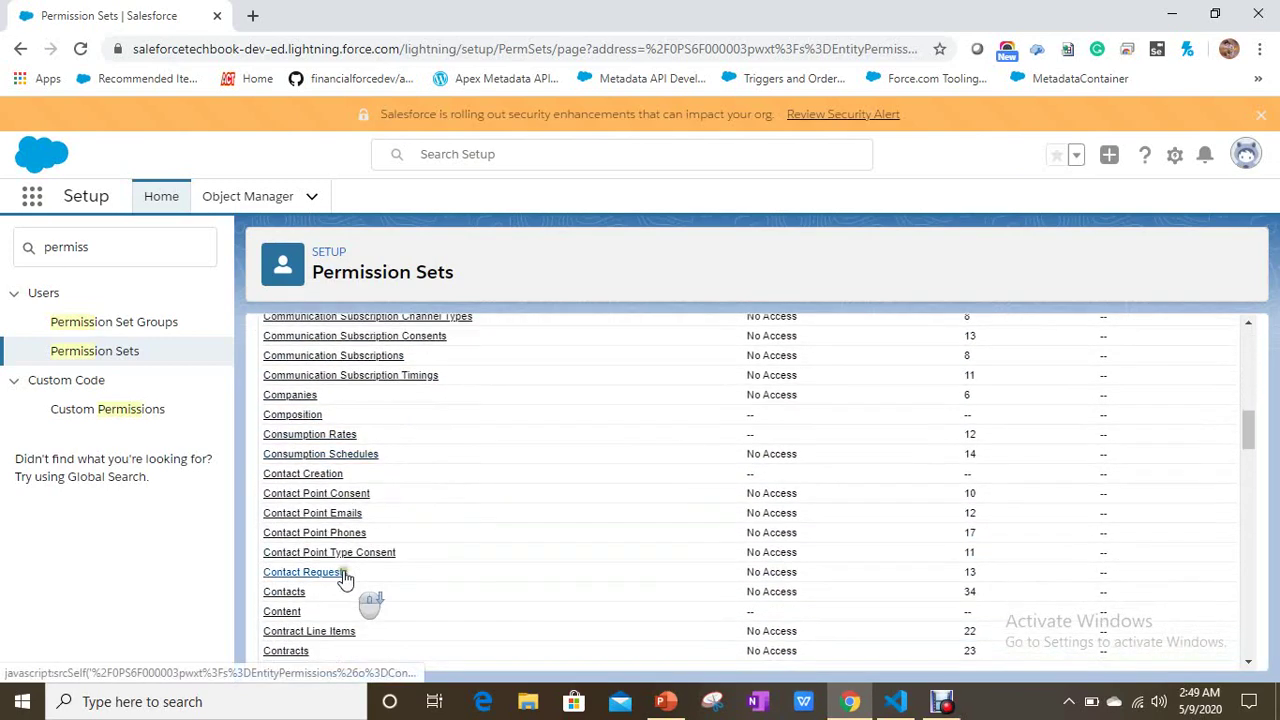
click(297, 594)
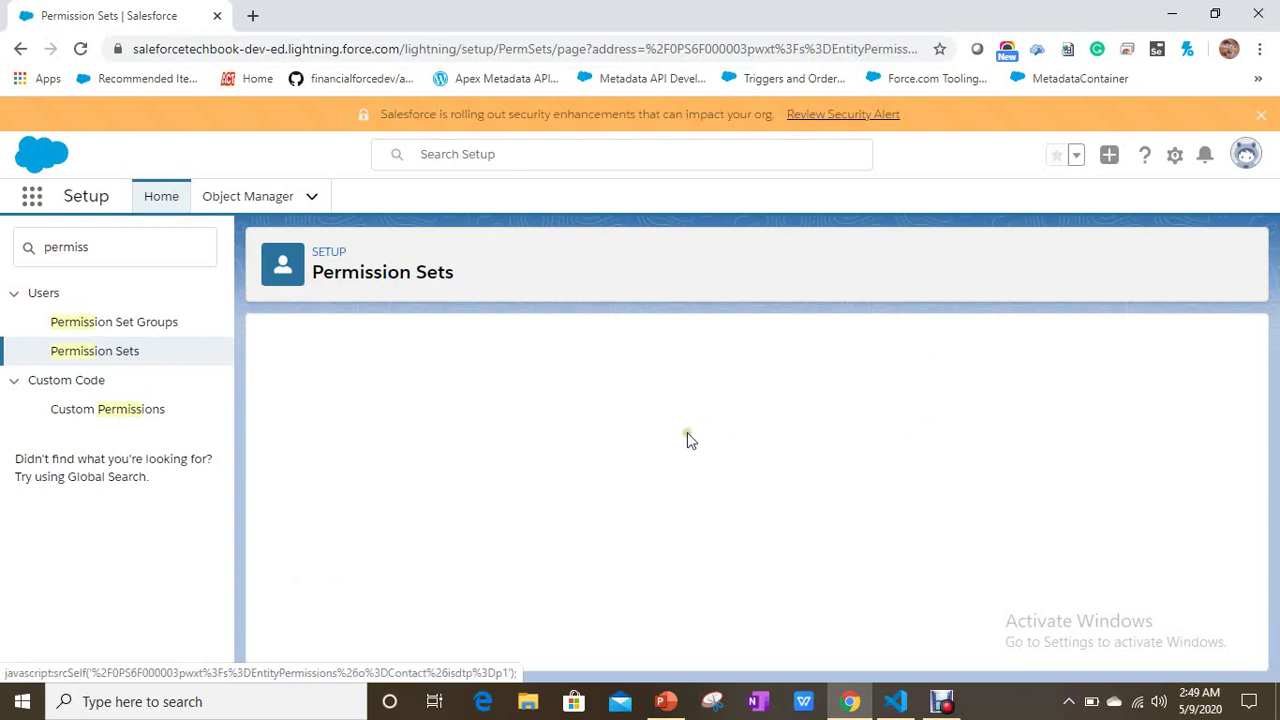
Step: Enable the Read, Create and Modify All object permissions for Contacts and save the changes
click(579, 455)
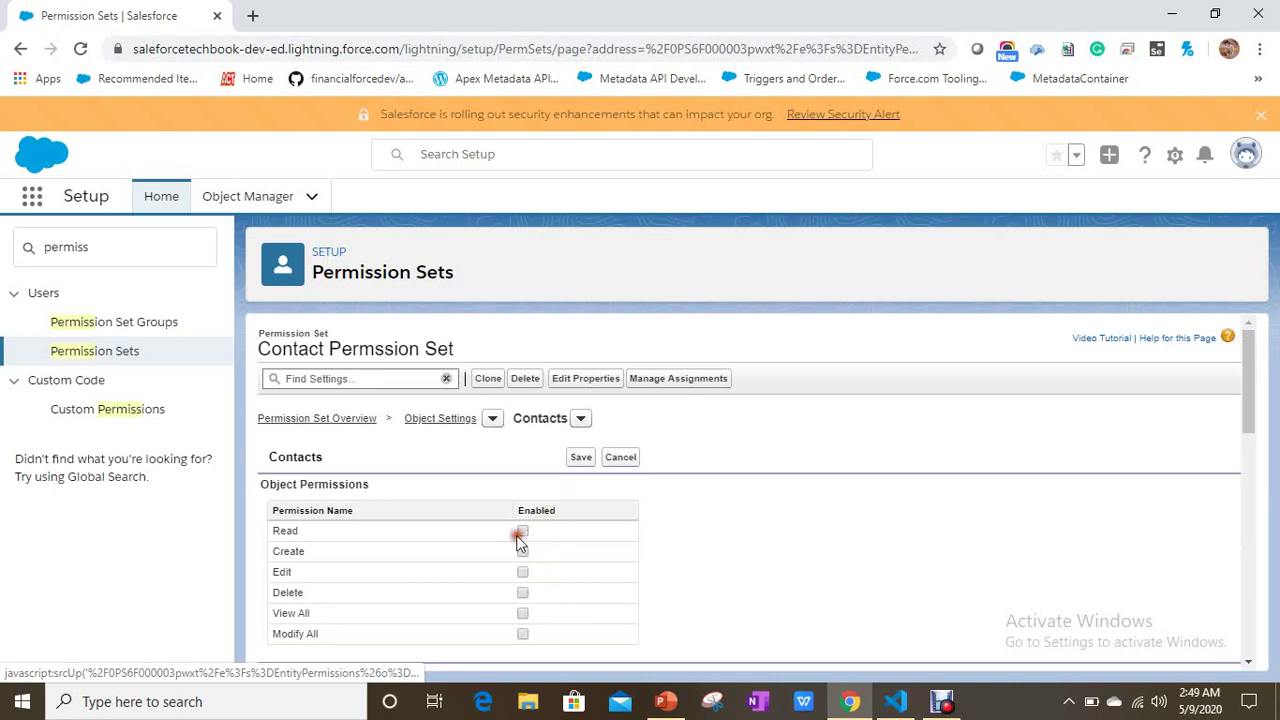
click(520, 532)
click(522, 551)
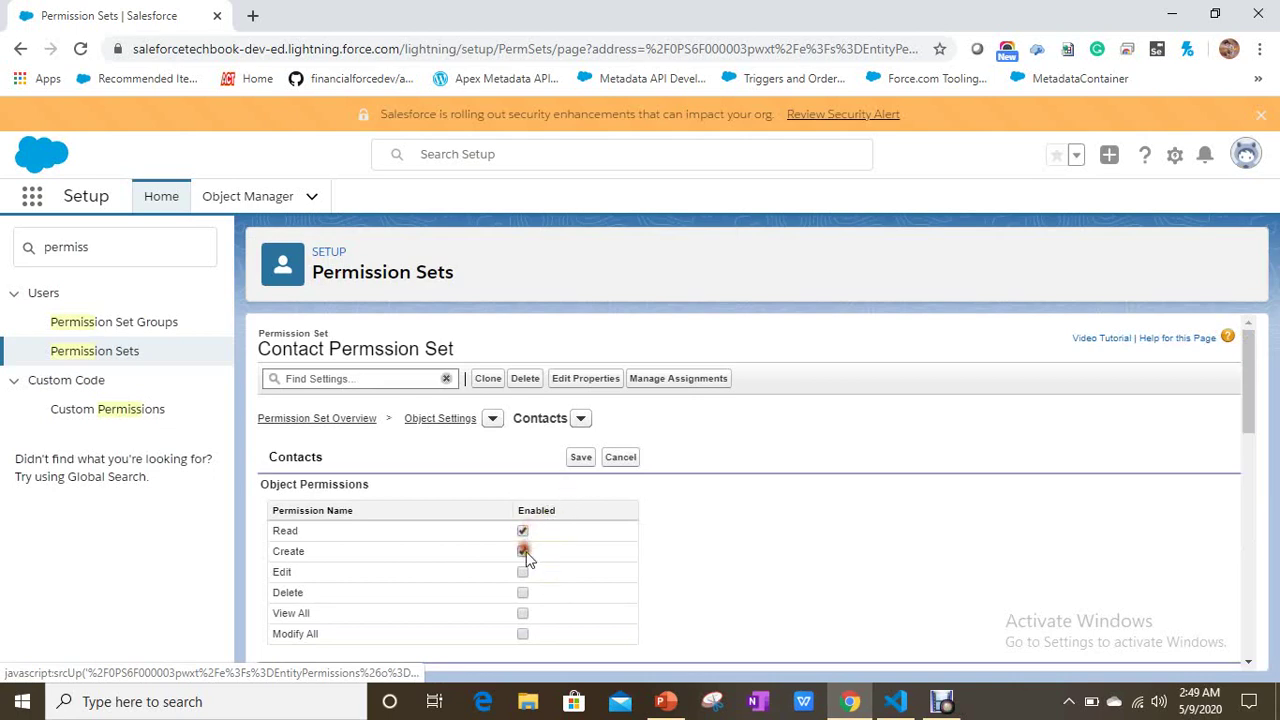
click(523, 634)
click(581, 458)
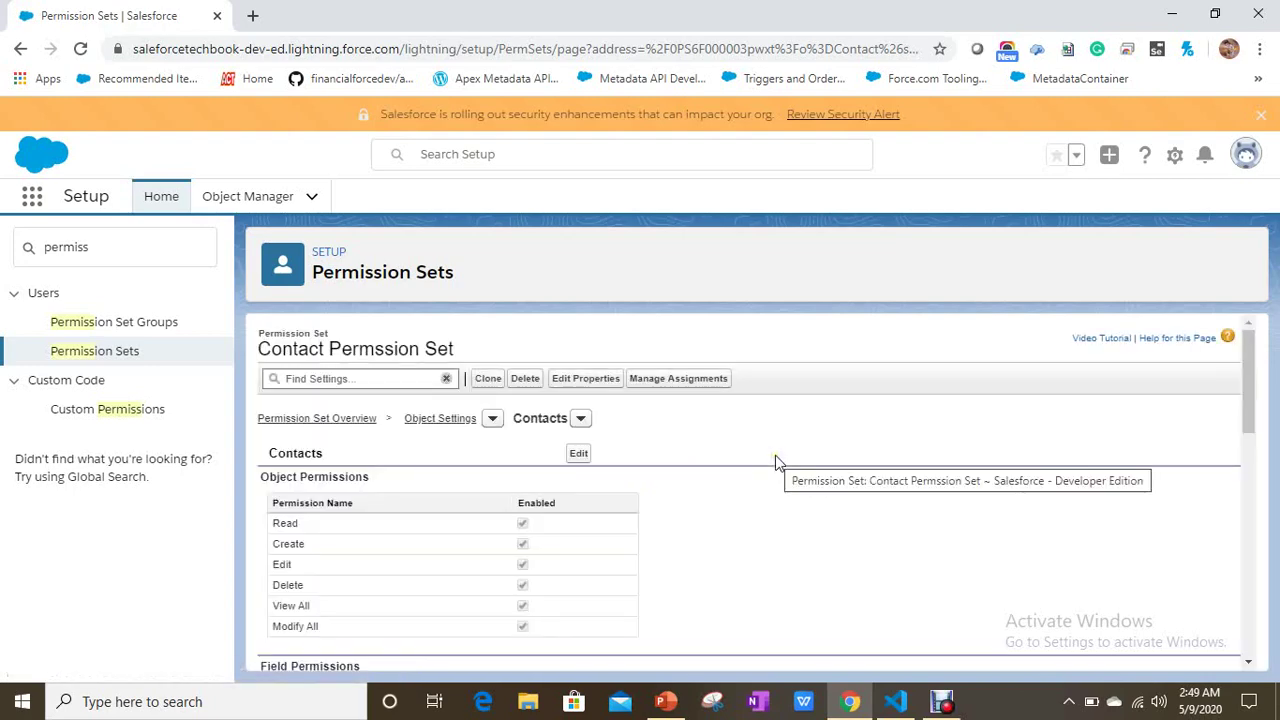
Step: Look over the saved Contacts settings and return to the list of permission sets
scroll(775, 460, down, 15)
scroll(769, 463, up, 15)
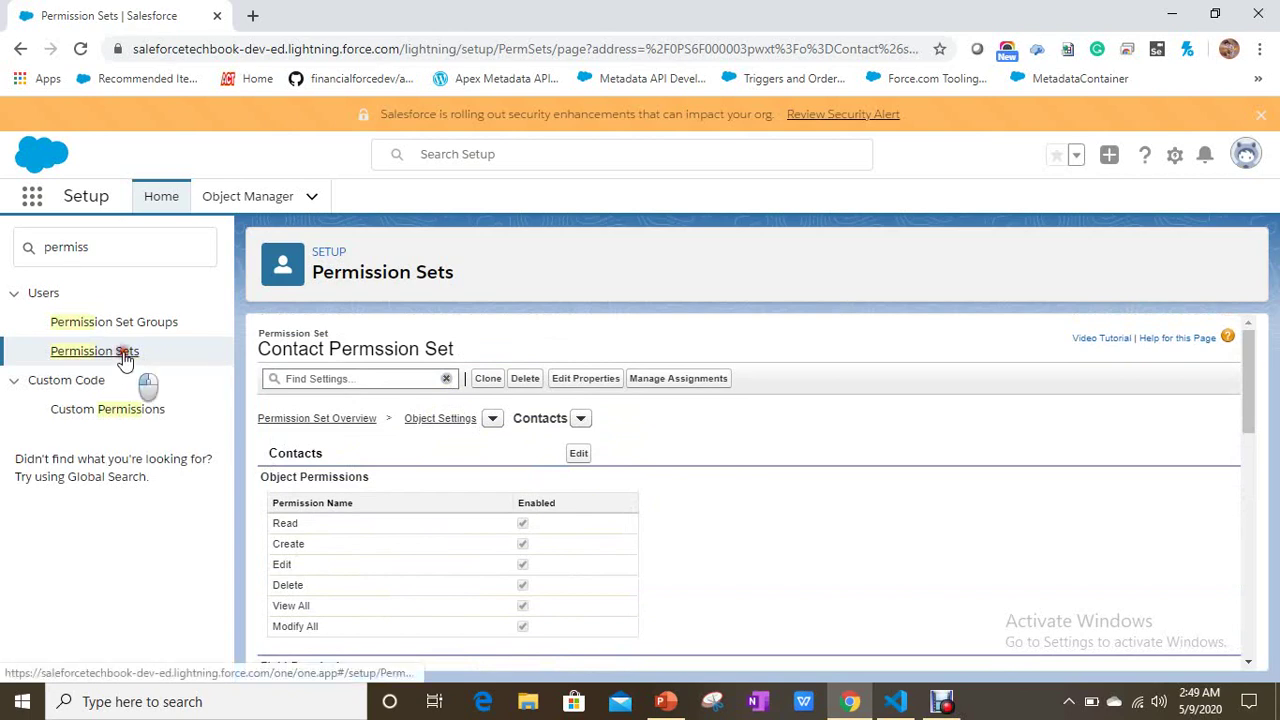
click(363, 420)
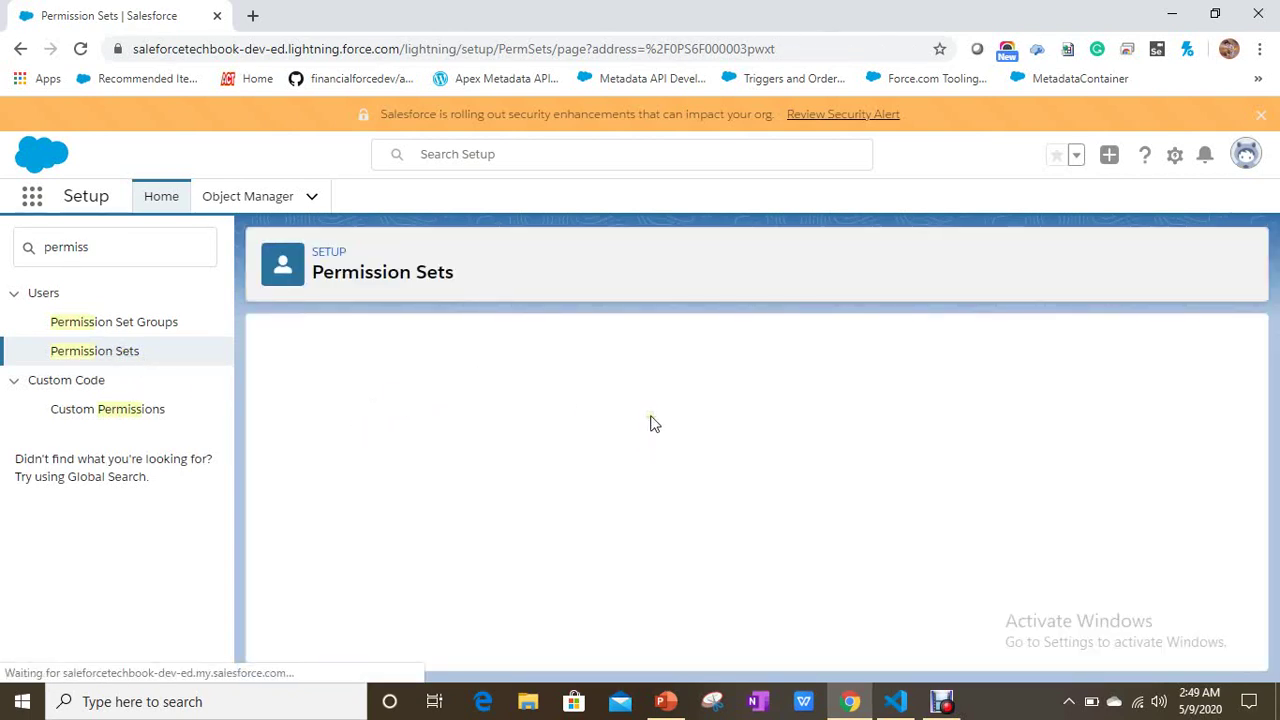
click(104, 360)
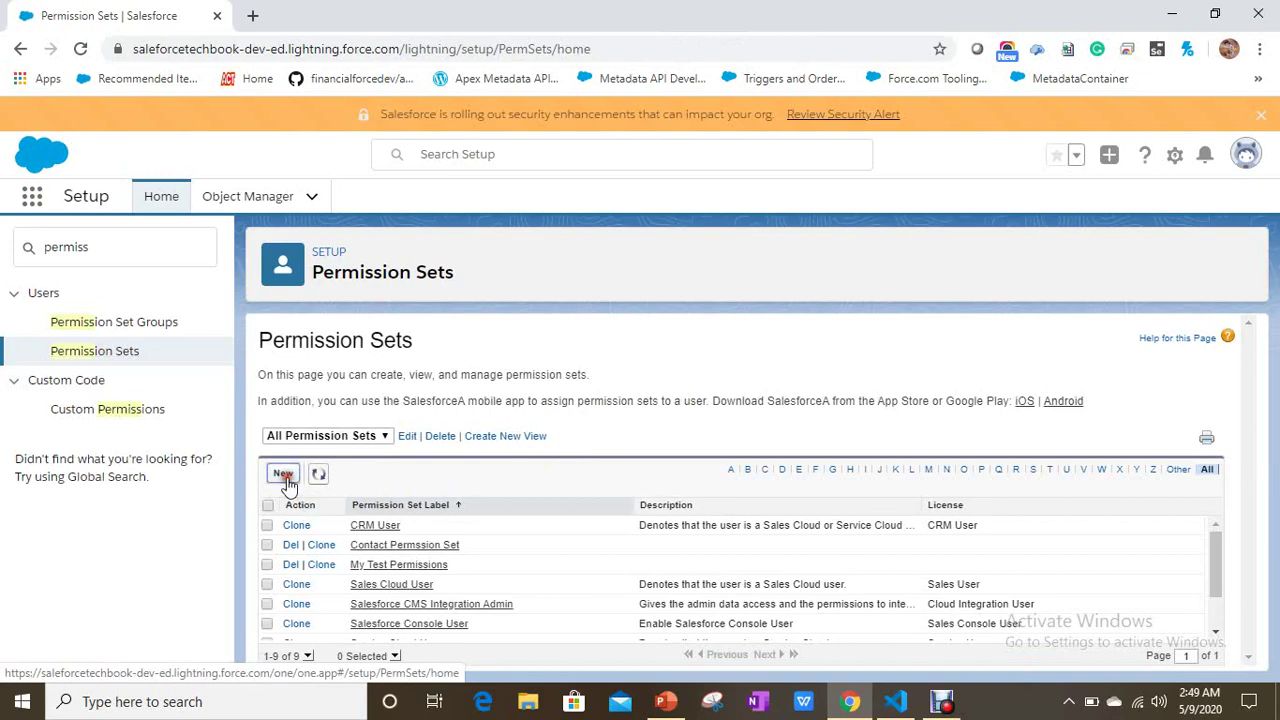
Step: Create and save a permission set with the label "Case Permission" and API name "Case_Permission"
click(284, 473)
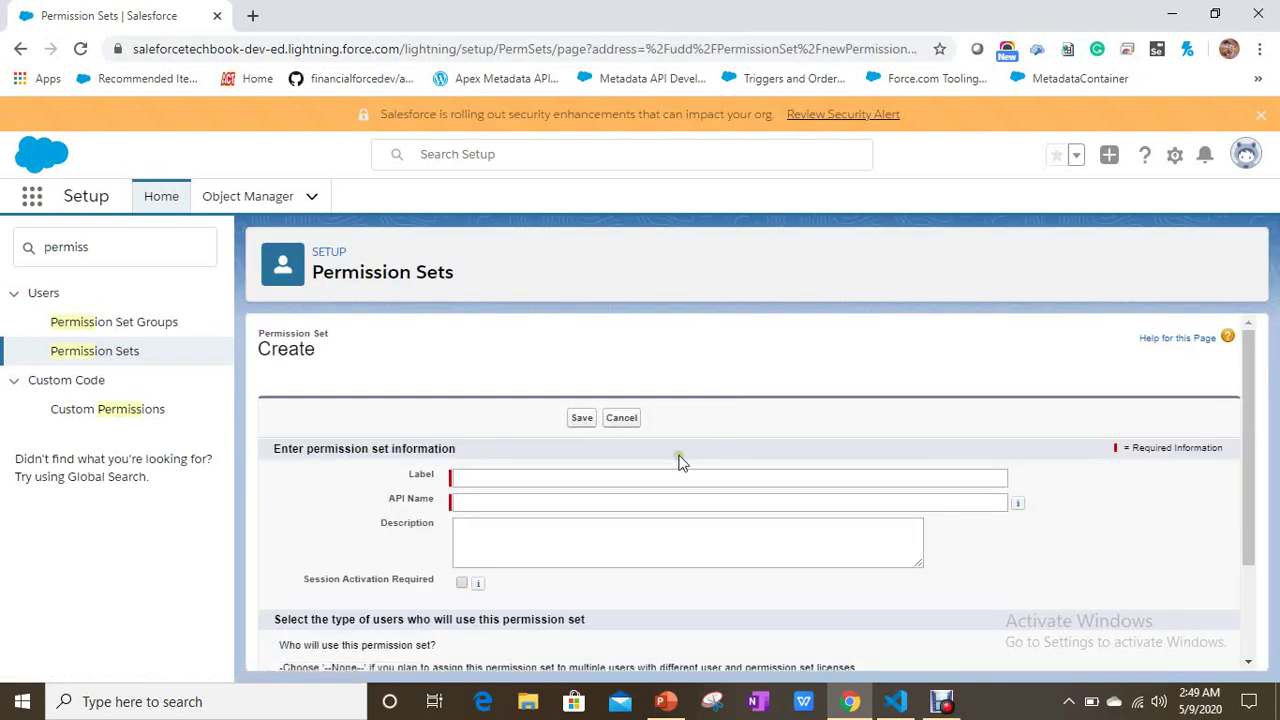
click(658, 478)
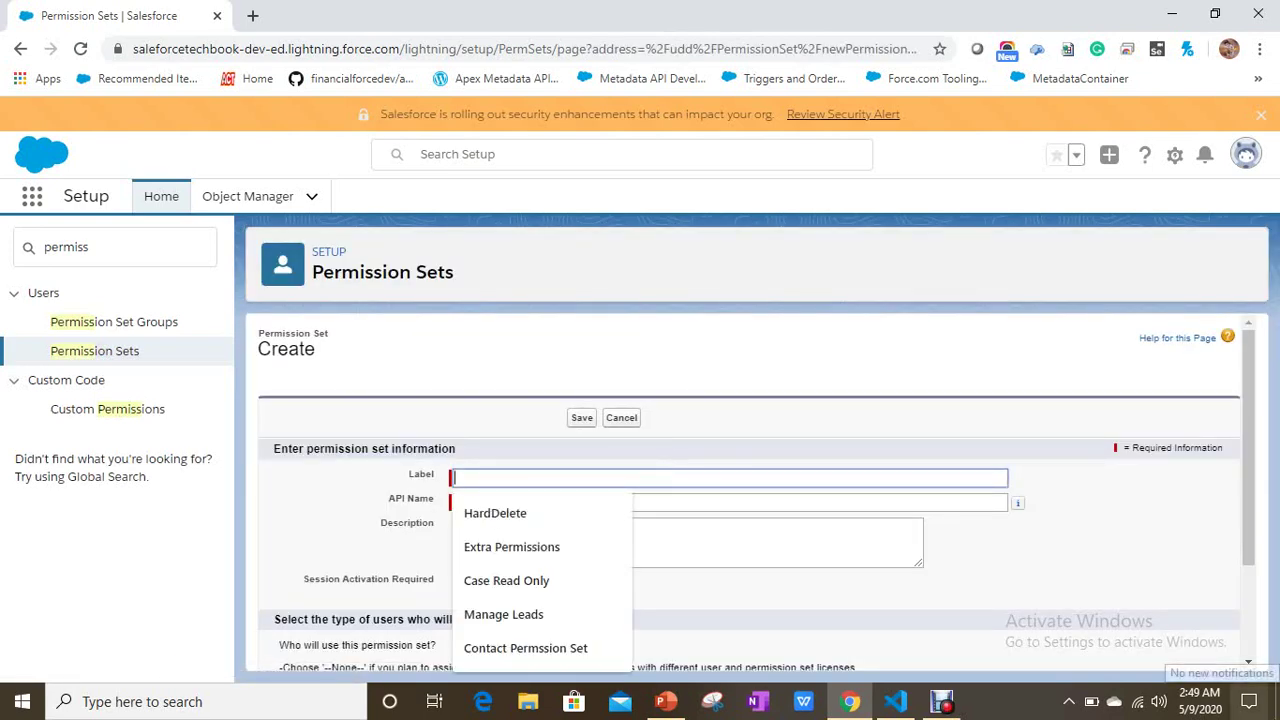
text(Cazse)
key(ctrl+a)
text(Case )
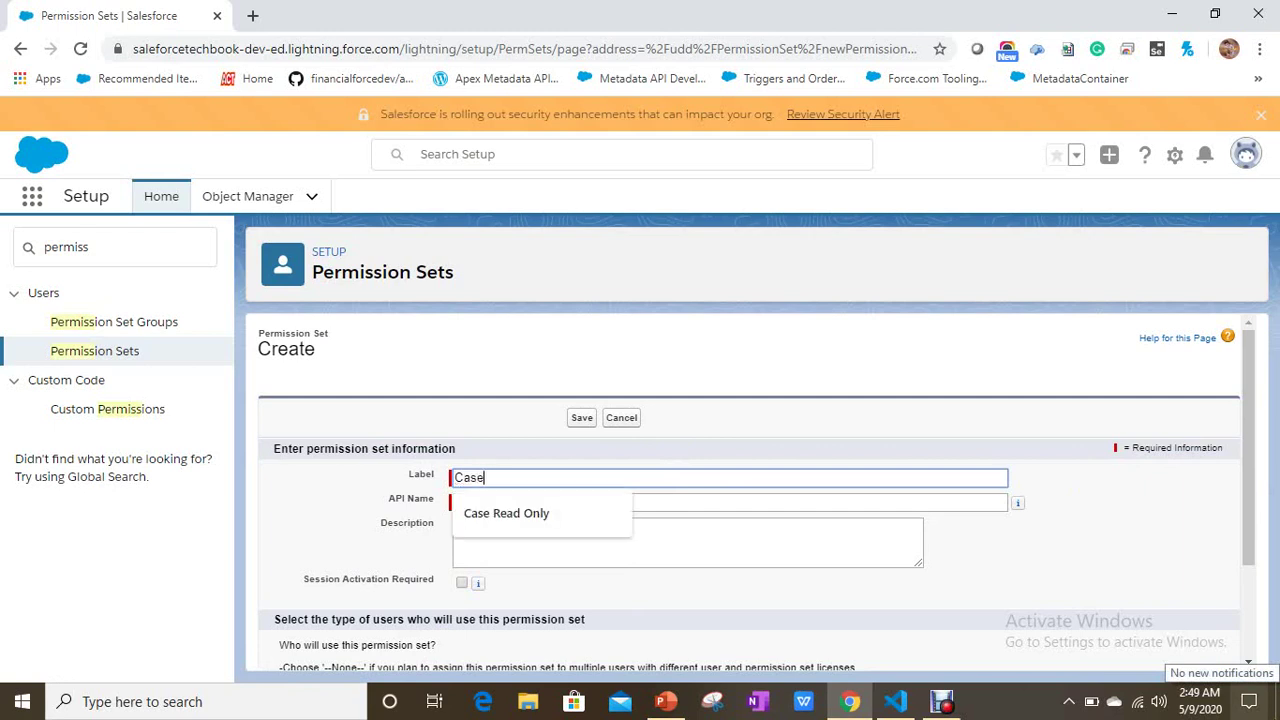
text(Pers)
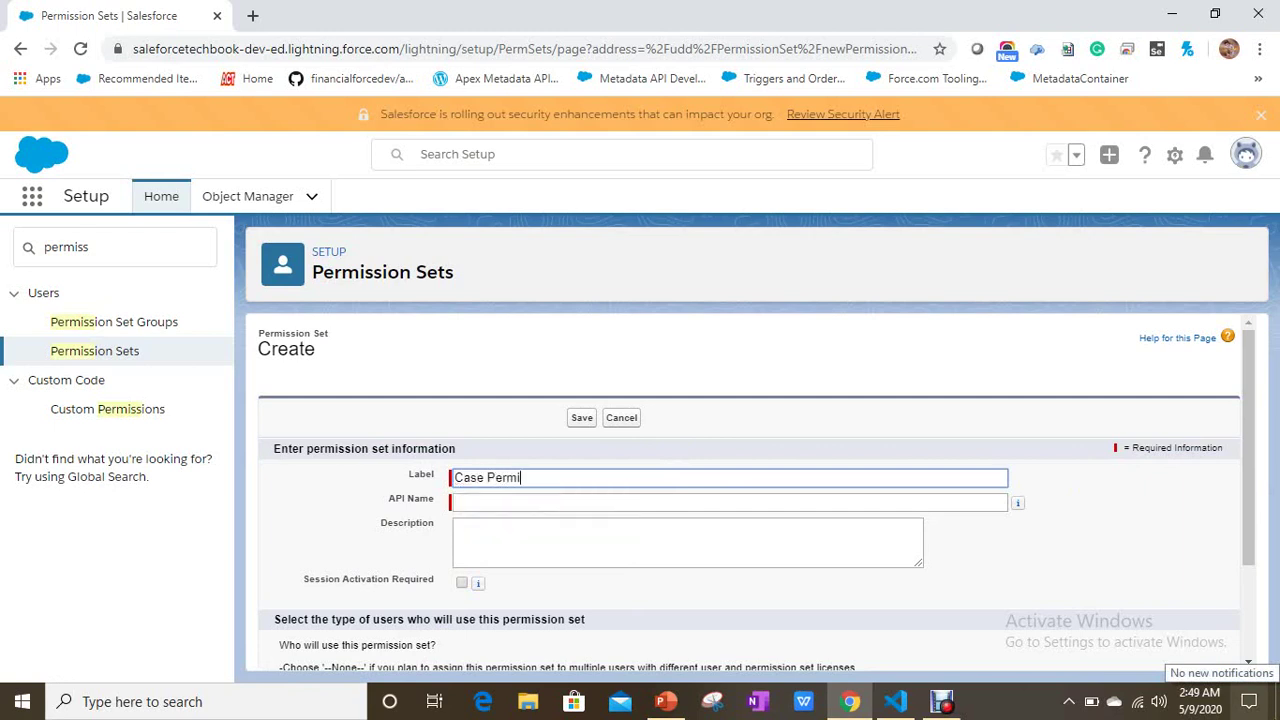
text(mission)
key(Tab)
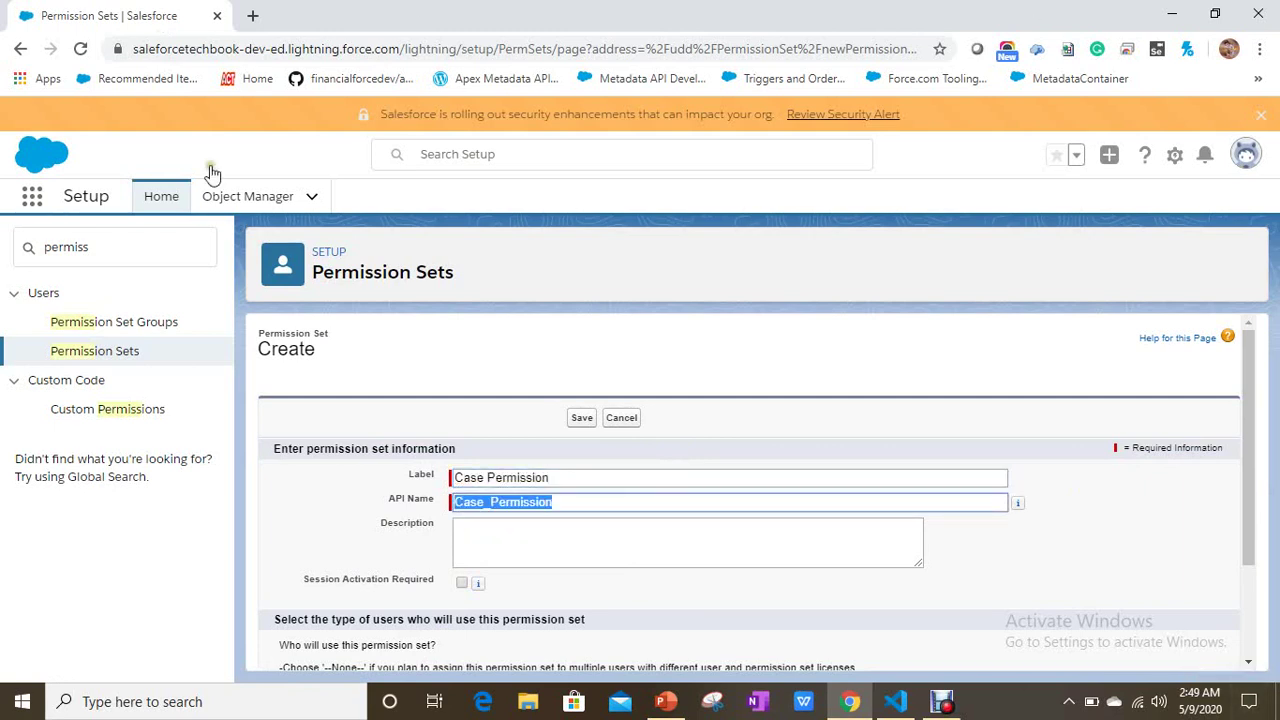
scroll(590, 363, down, 1)
click(581, 324)
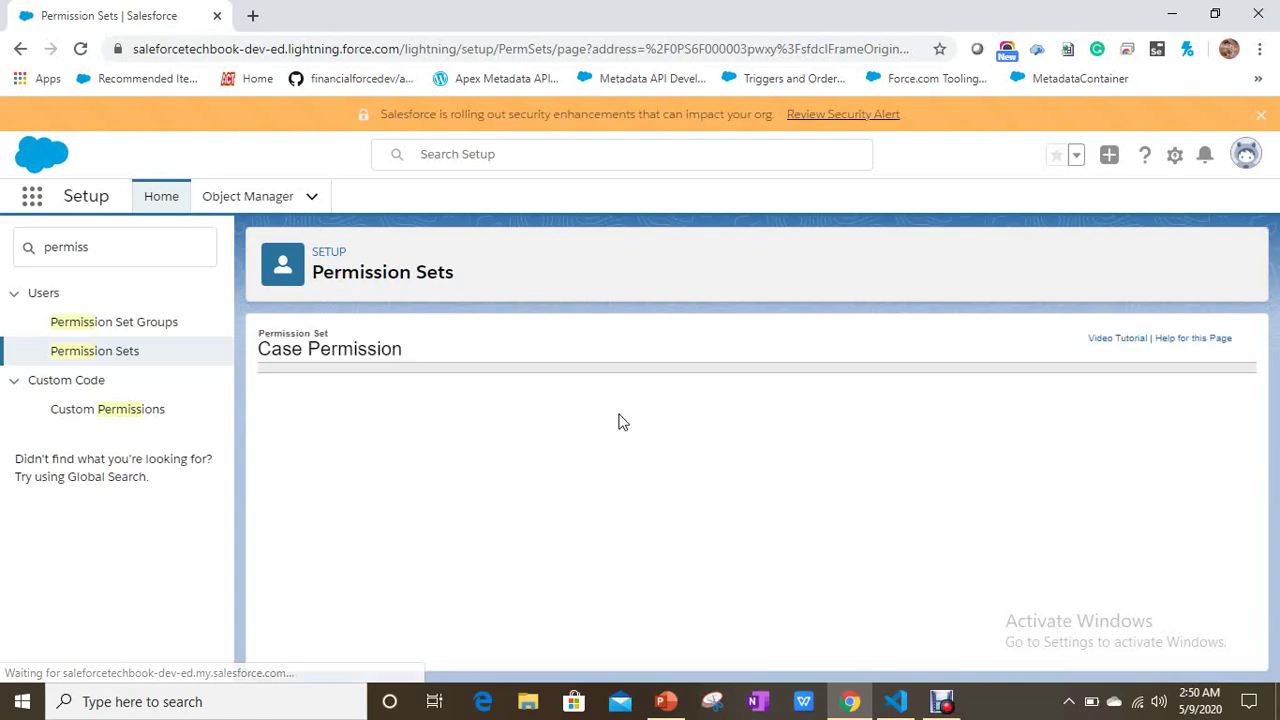
Step: Open the Cases object settings of the Case Permission set
scroll(650, 556, down, 3)
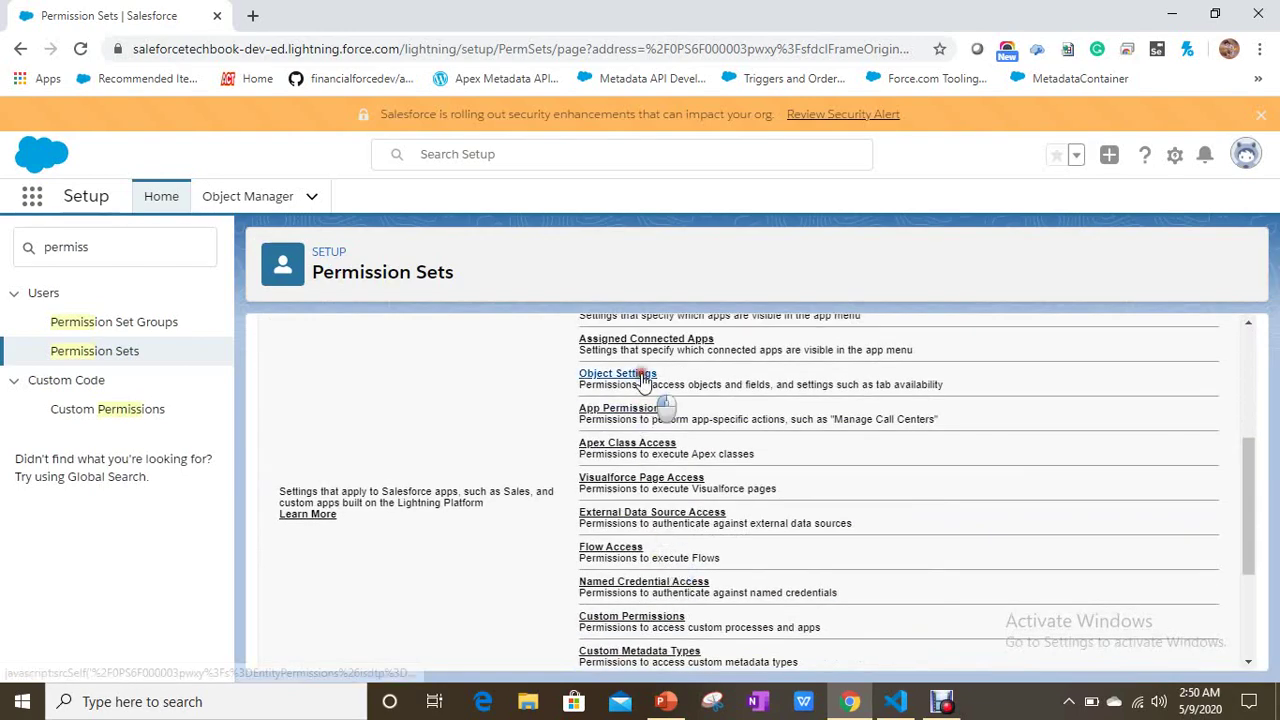
click(642, 376)
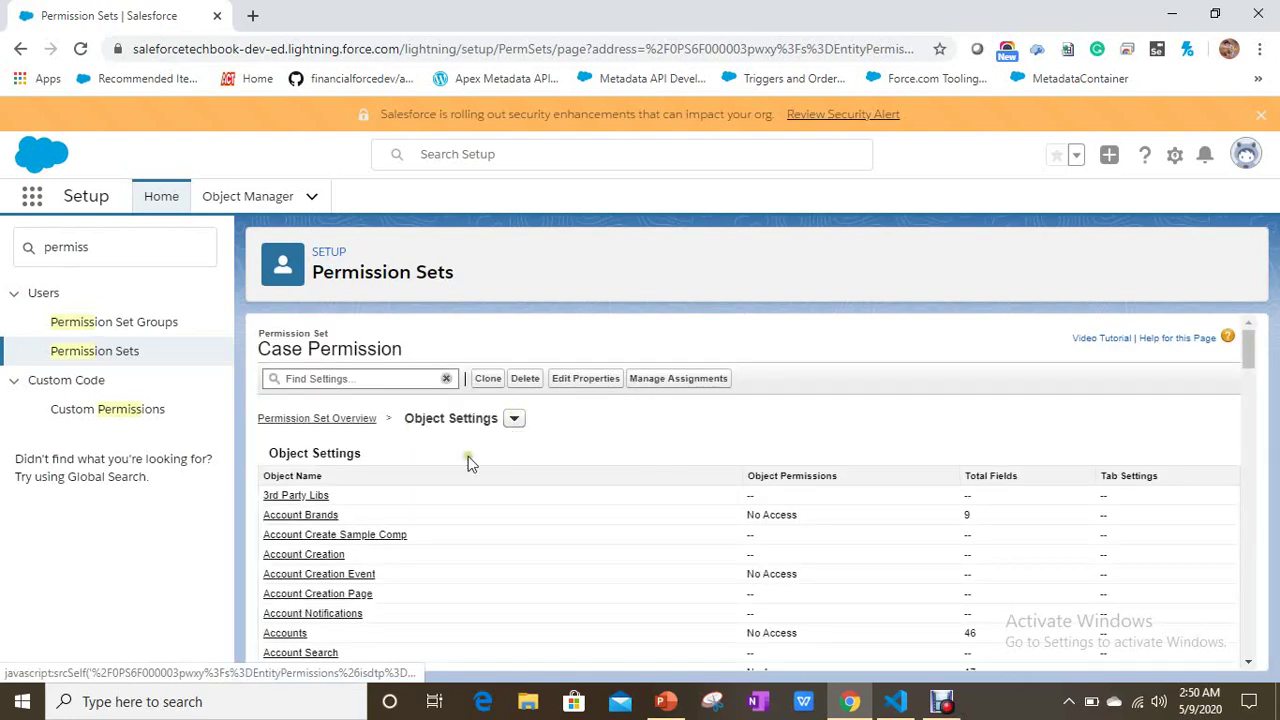
scroll(465, 470, down, 5)
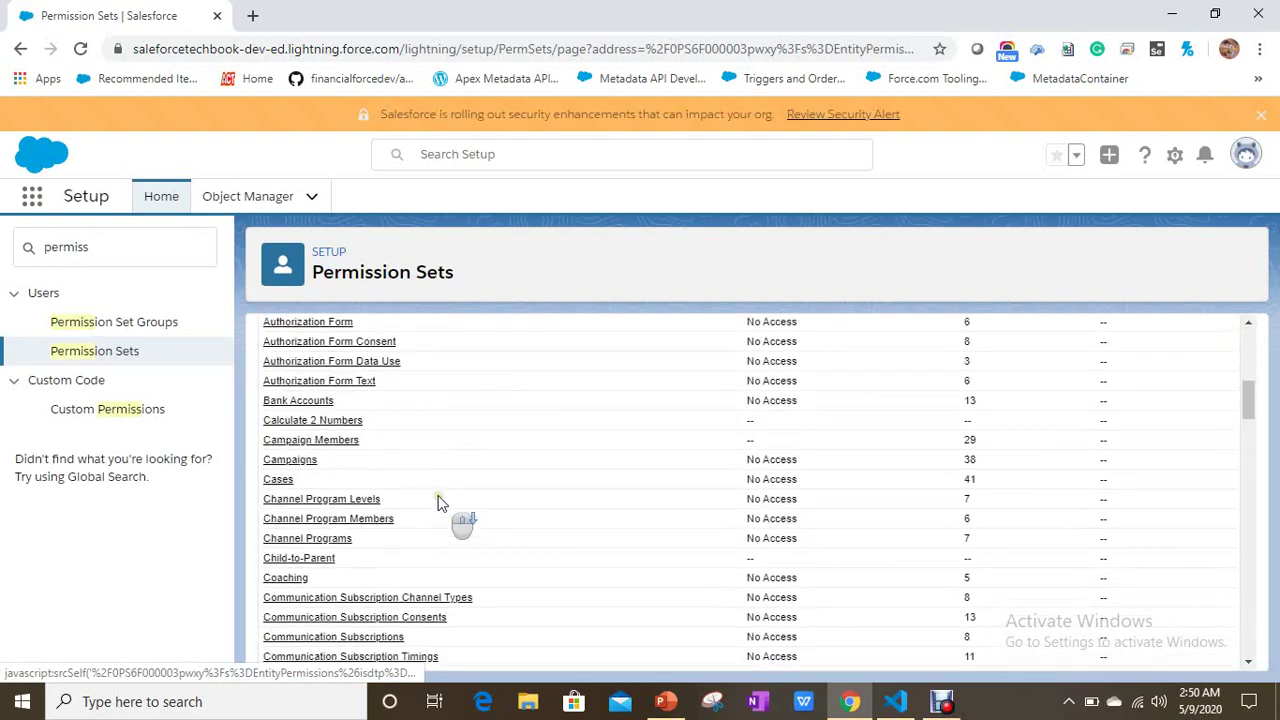
click(285, 480)
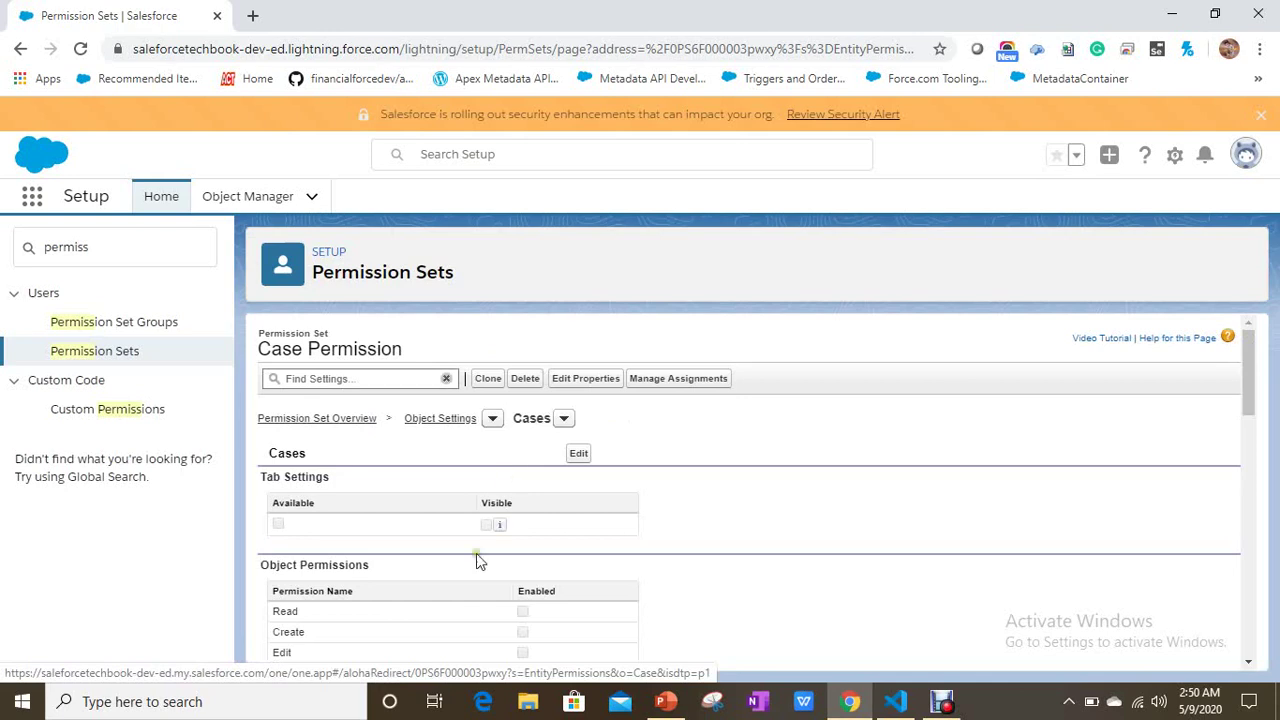
Step: Enable the Modify All object permission for Cases and save the changes
scroll(480, 557, down, 1)
click(578, 360)
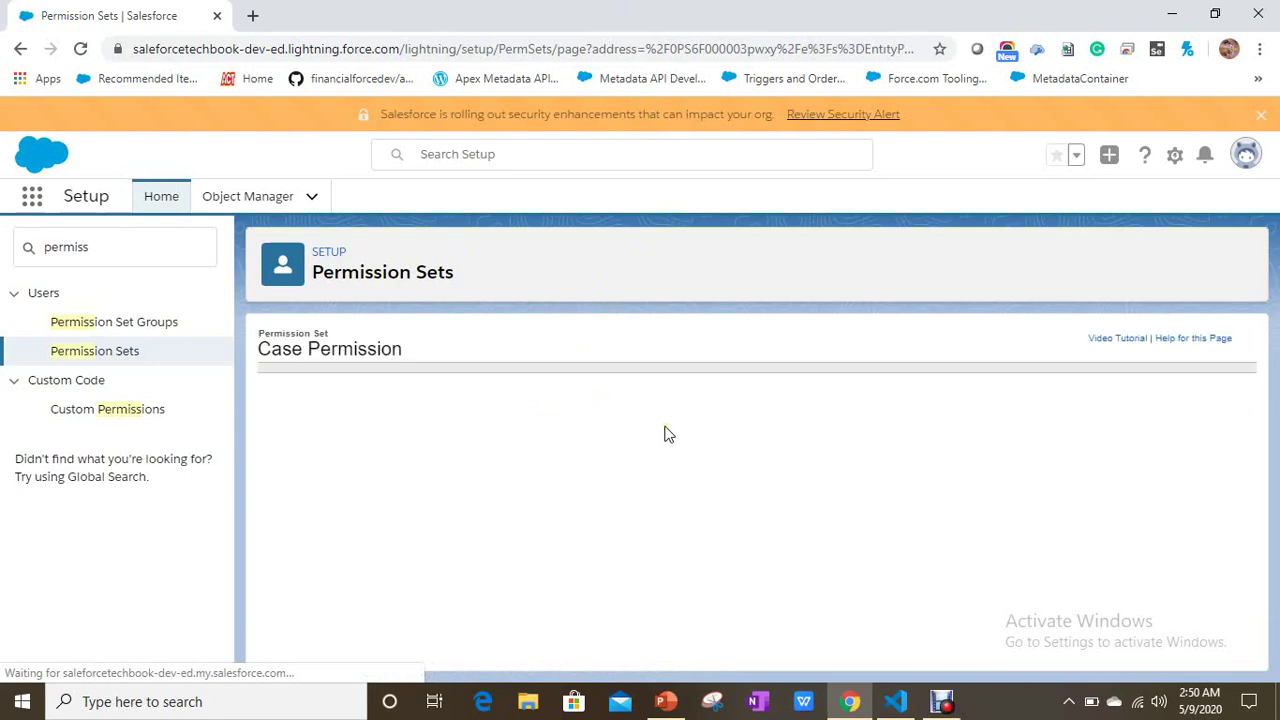
scroll(663, 434, down, 3)
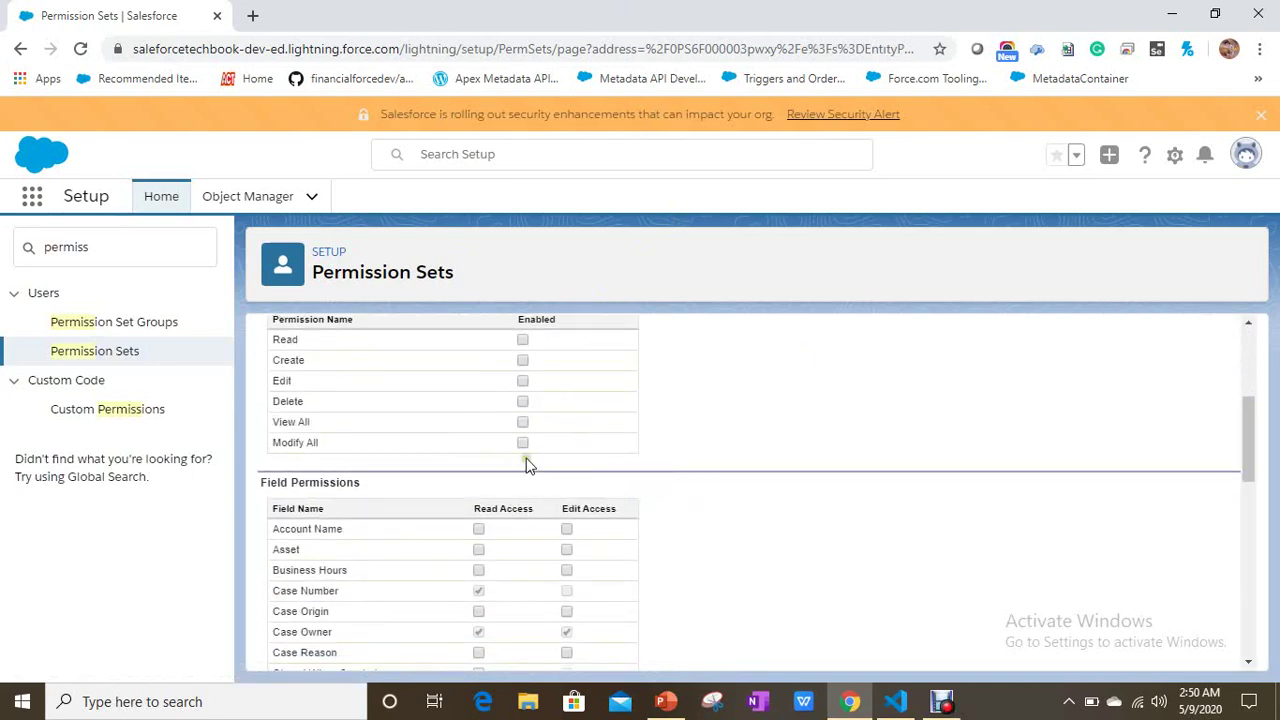
click(523, 443)
scroll(570, 455, up, 5)
click(581, 457)
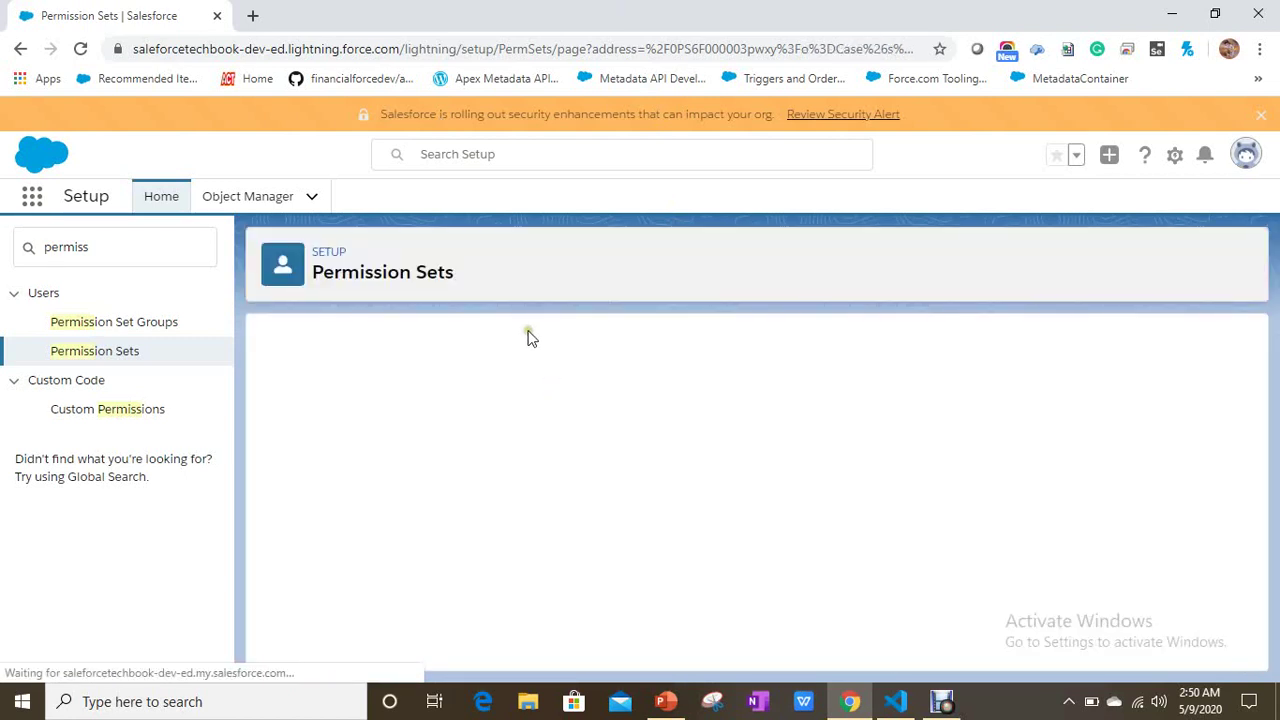
Step: Create and save a permission set with the label "Lead" and API name "Lead"
click(122, 351)
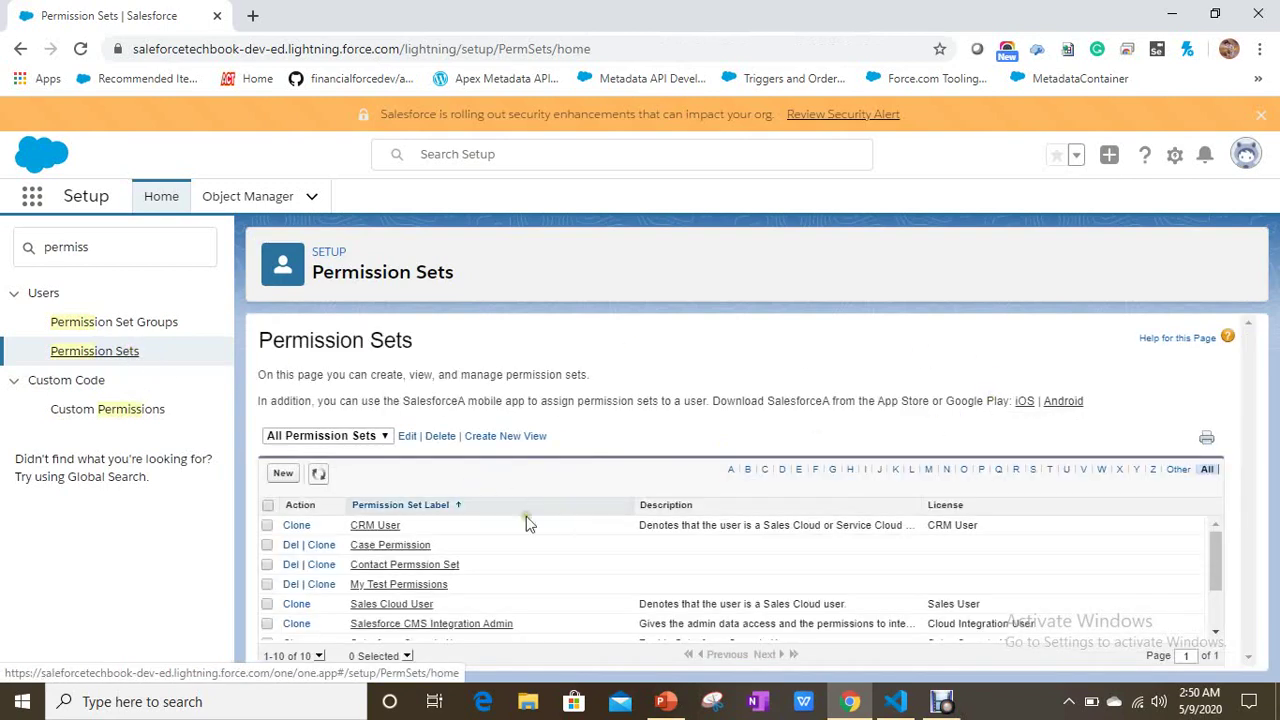
click(284, 473)
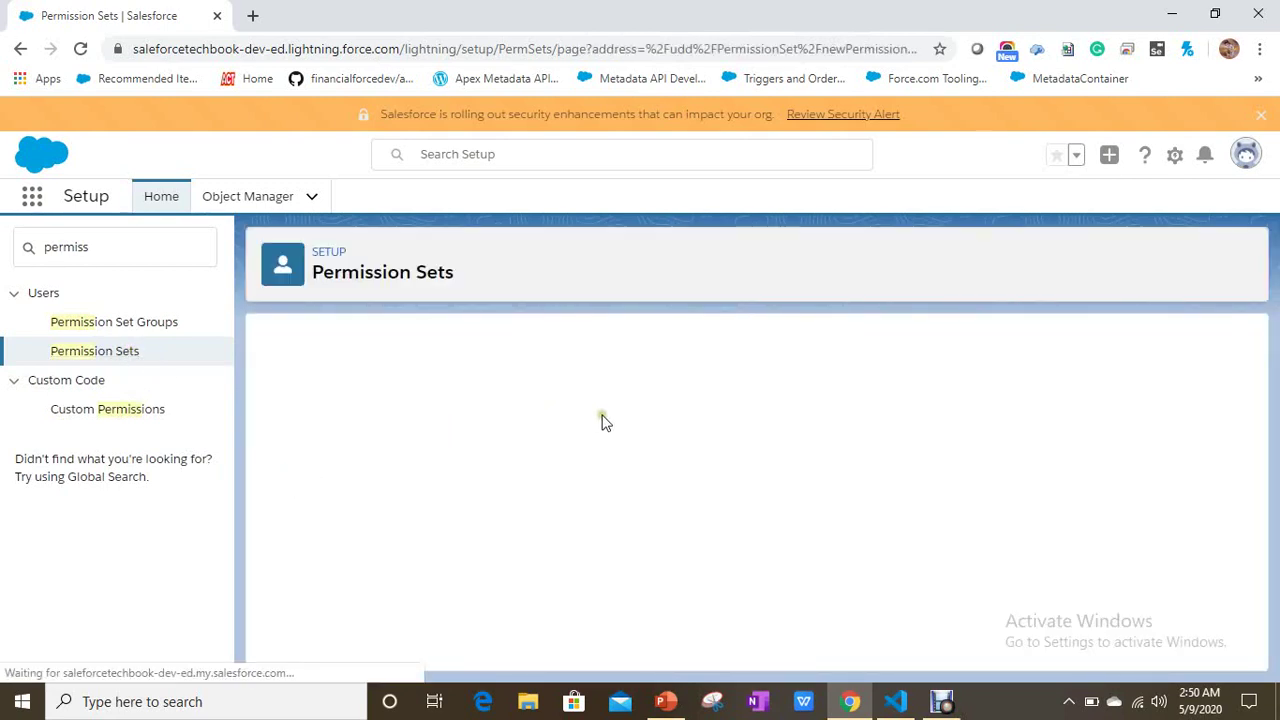
click(556, 478)
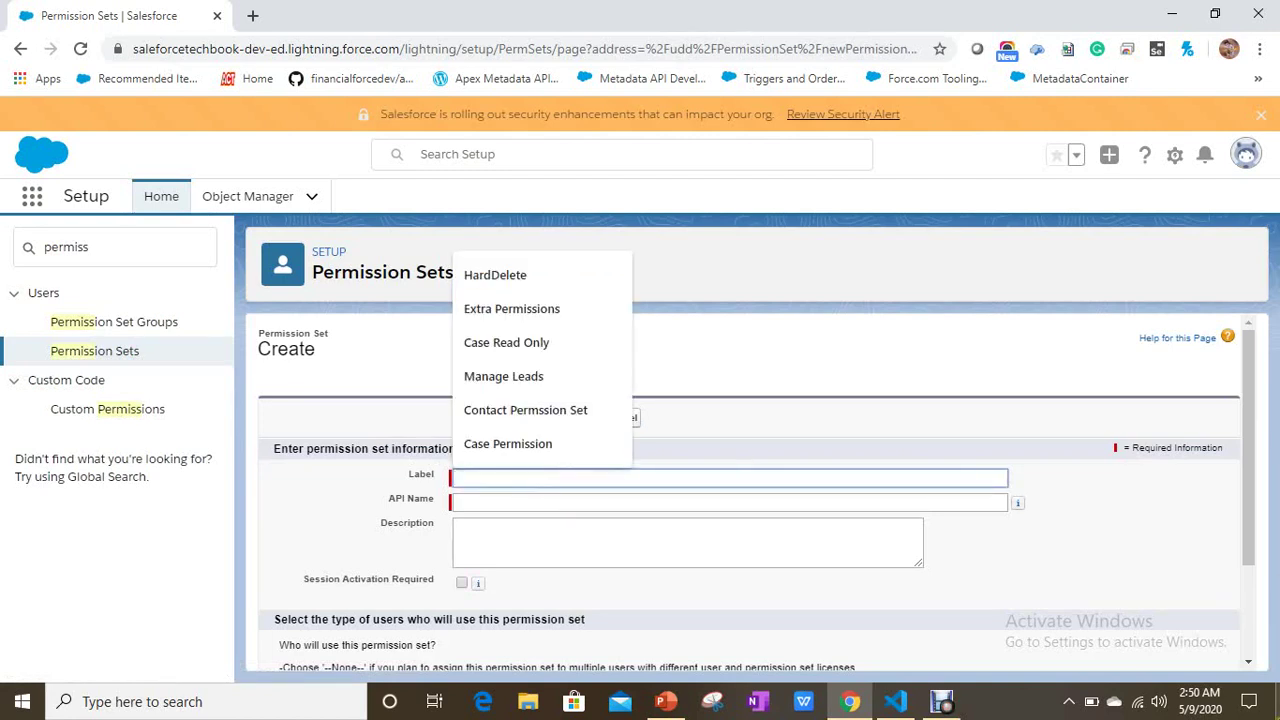
text(Acc)
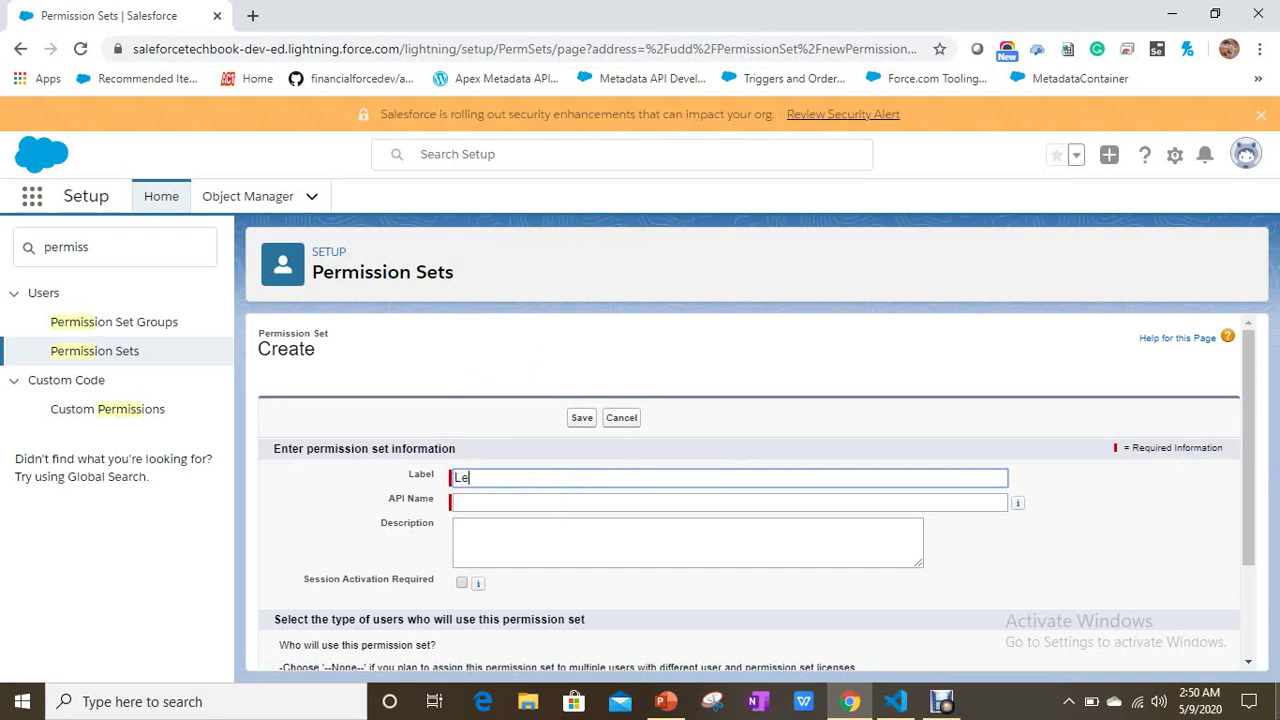
key(Tab)
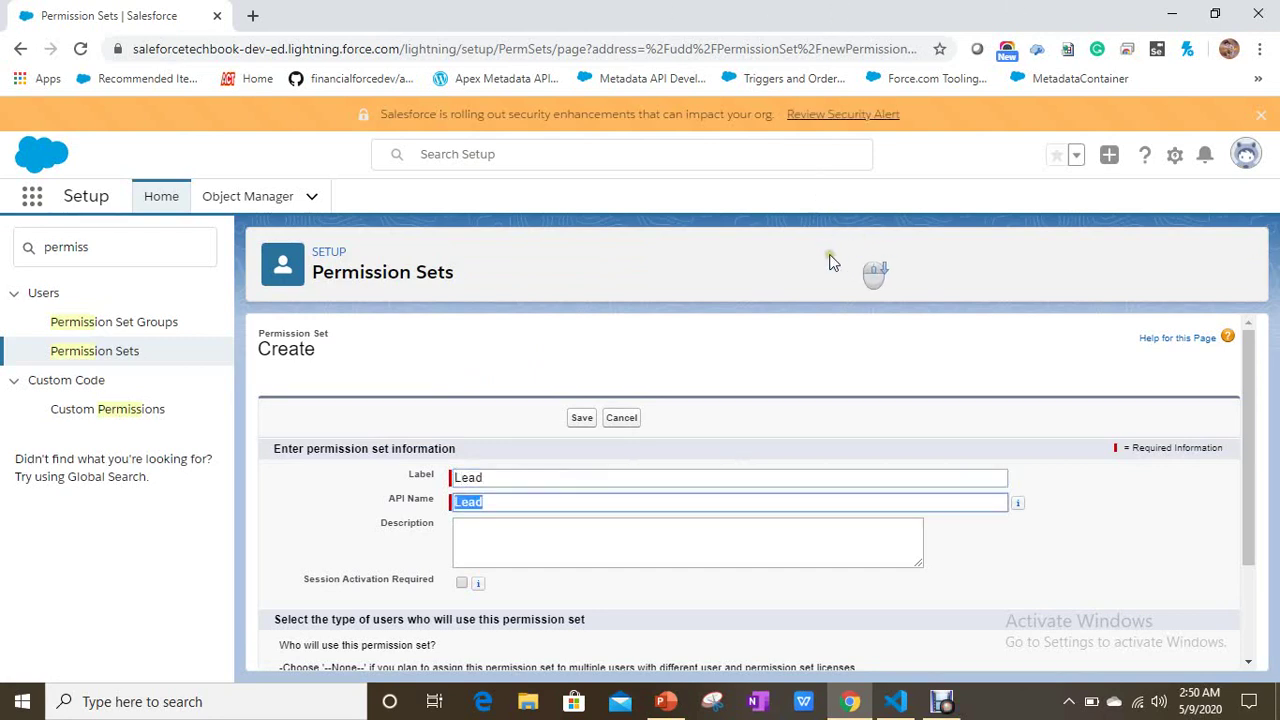
click(581, 418)
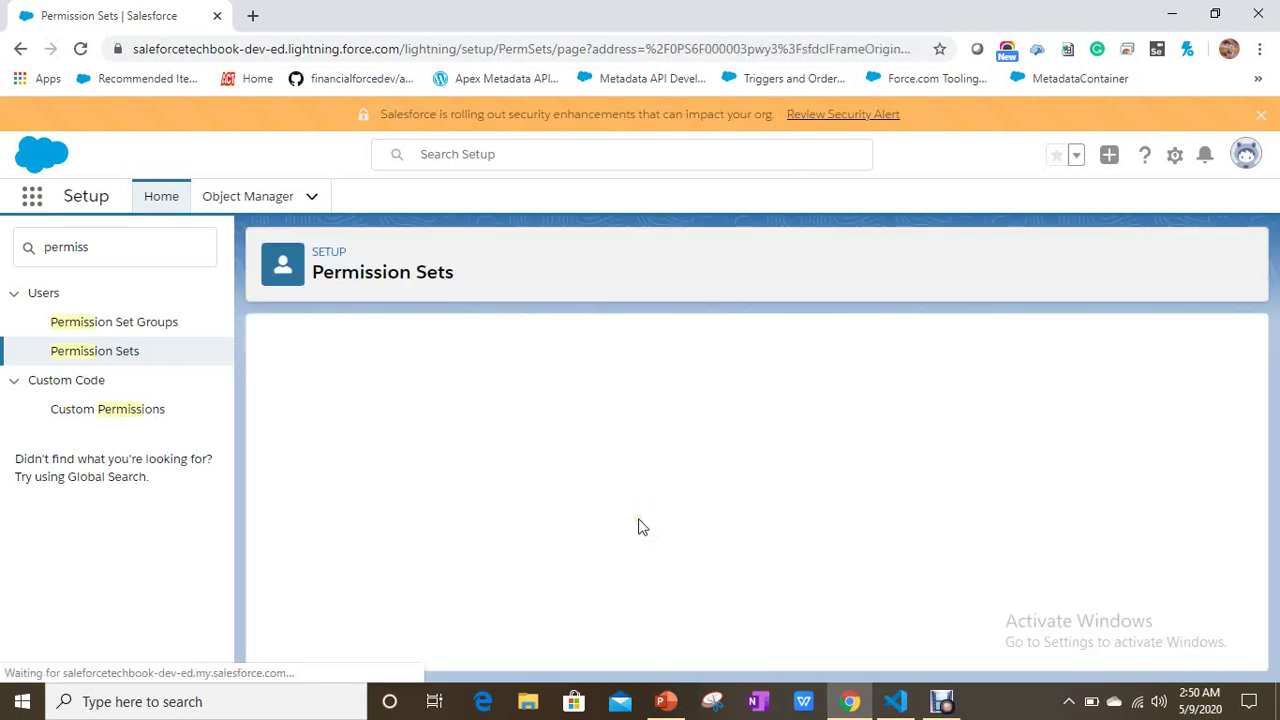
Step: Change the Lead permission set's label and API name to "LeadPermission" and save the properties
click(489, 384)
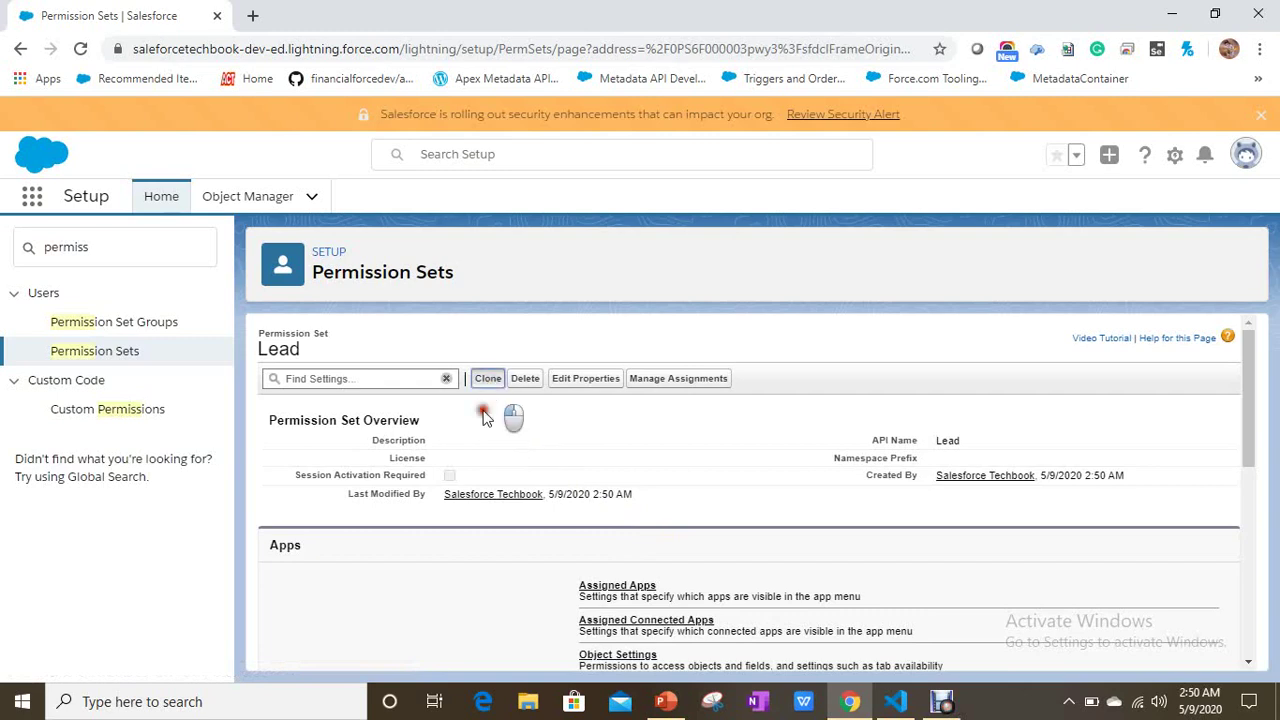
click(590, 378)
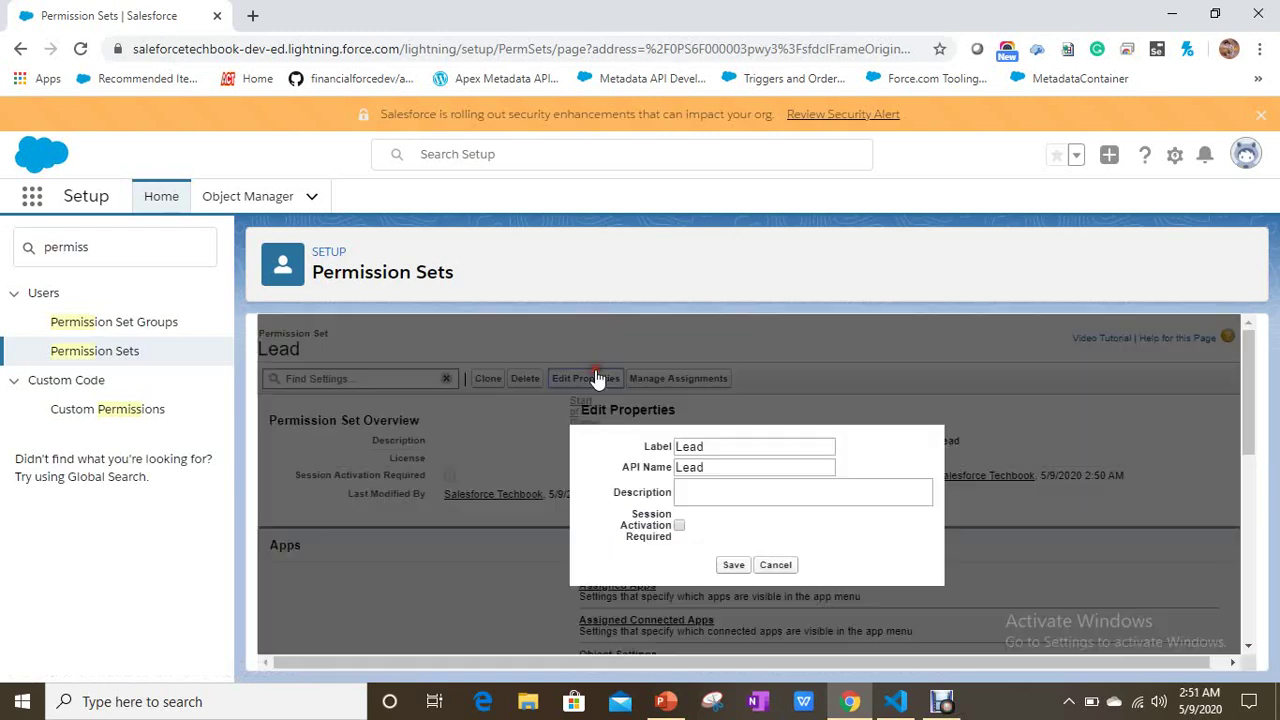
text(Per)
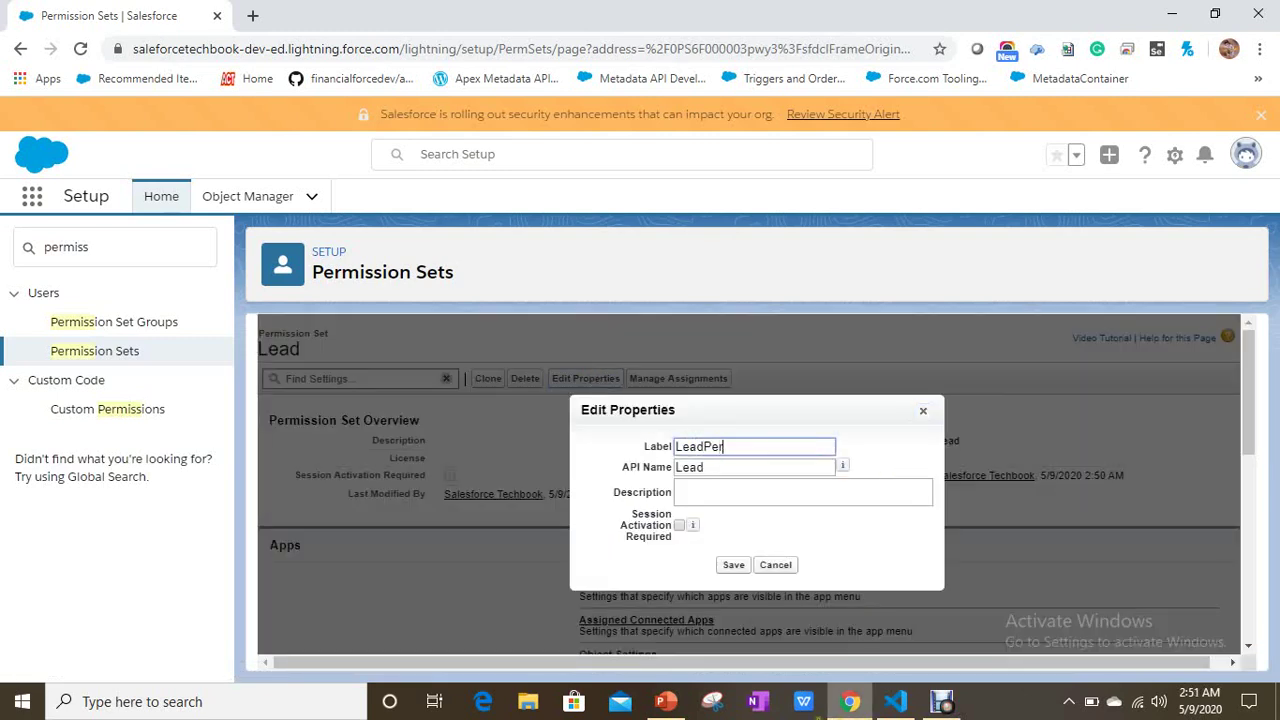
text(smssion)
key(Tab)
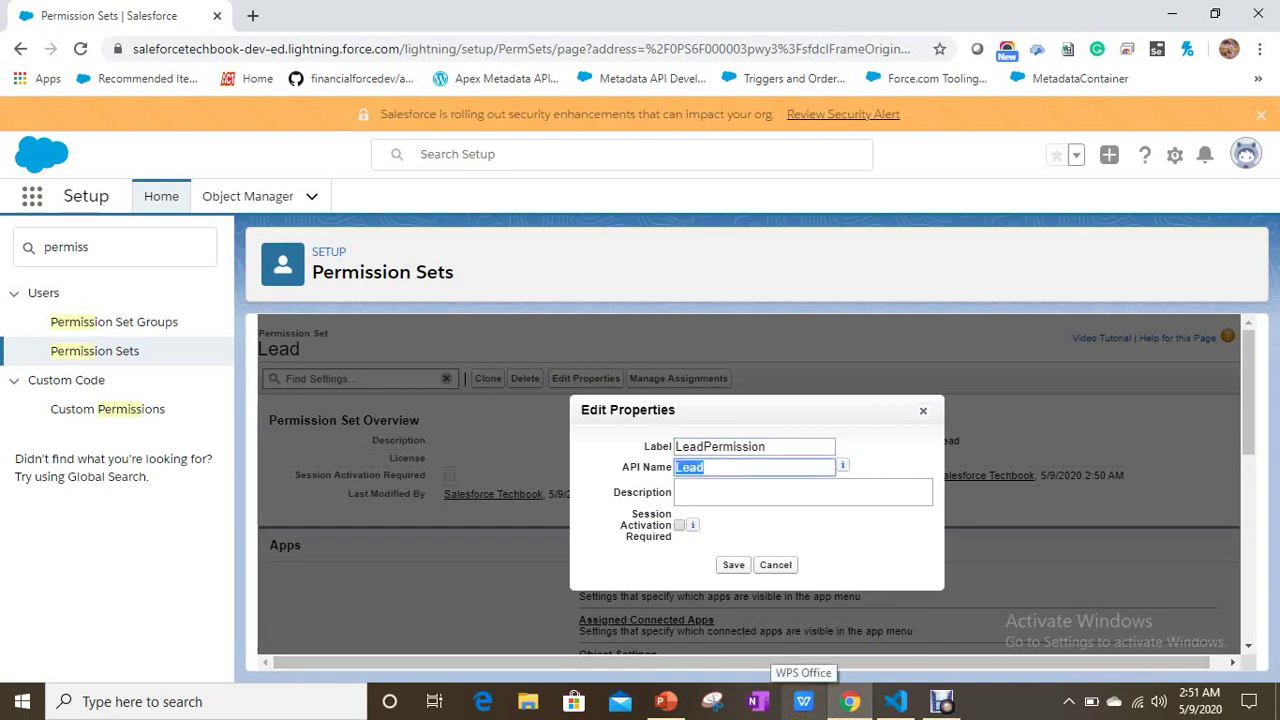
key(shift+Tab)
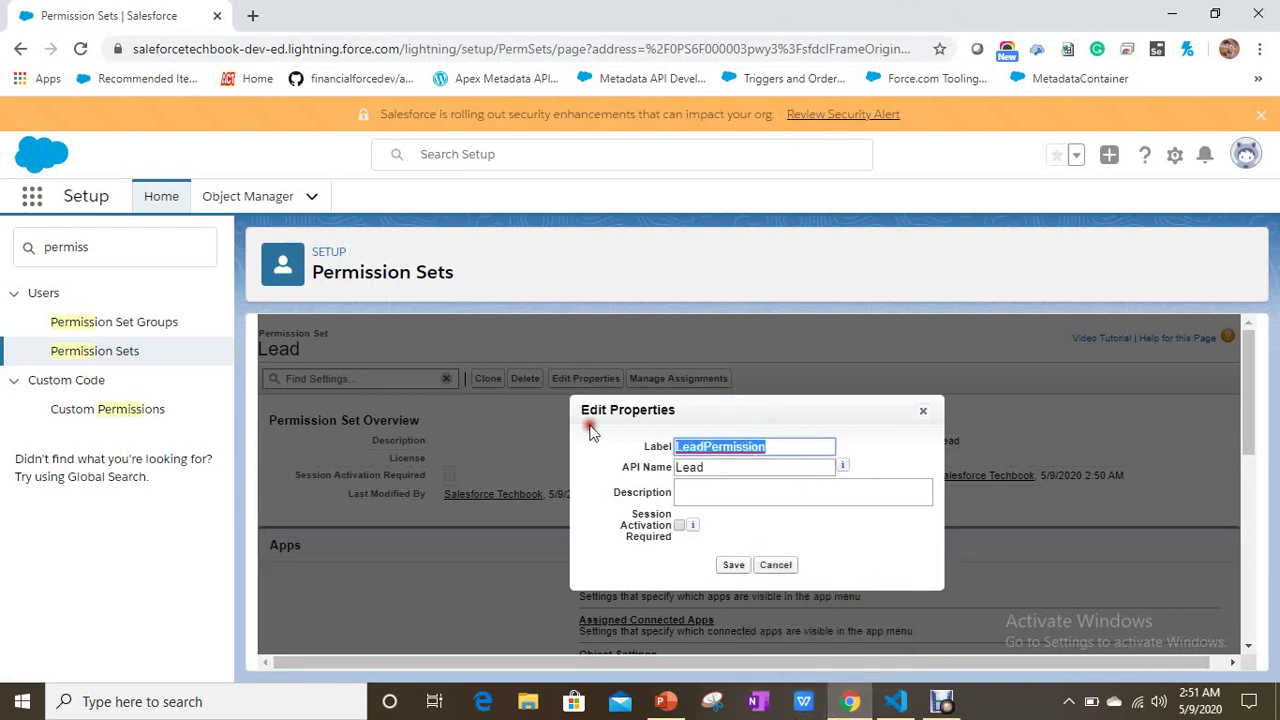
key(ctrl+c)
key(Tab)
key(ctrl+v)
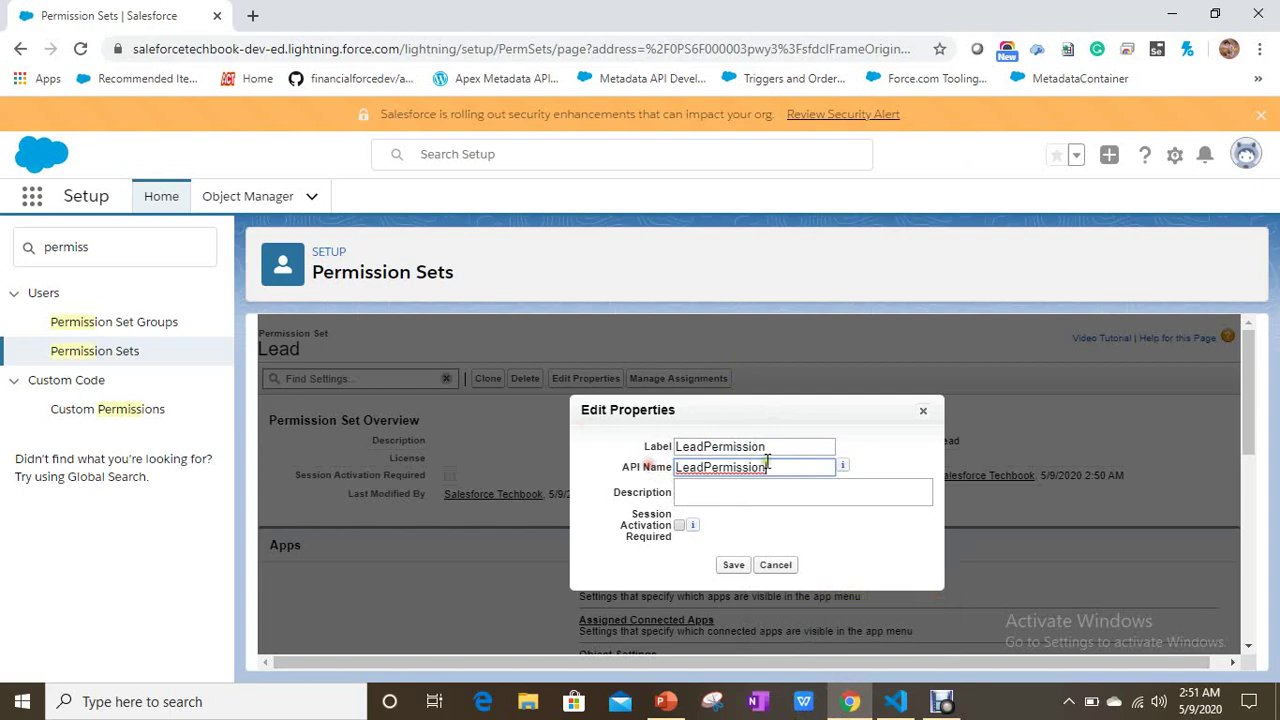
click(737, 565)
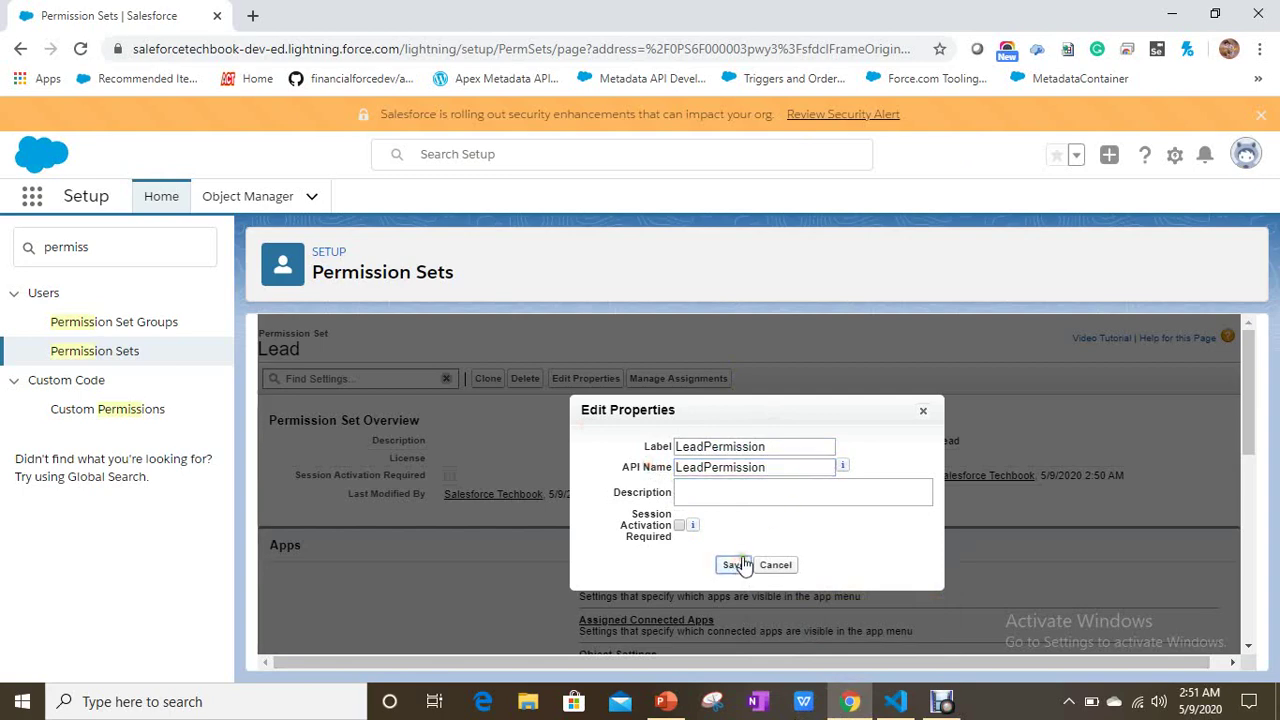
Step: Open the Leads object settings of the LeadPermission set
scroll(737, 530, down, 5)
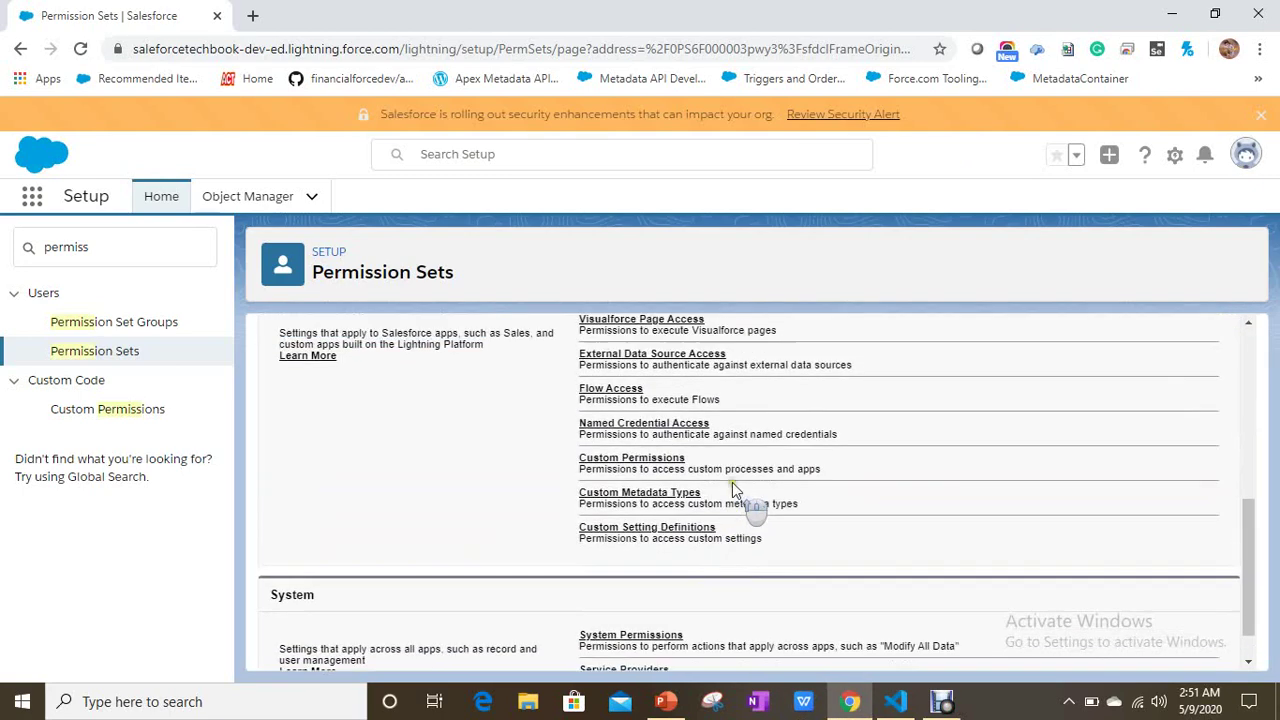
scroll(732, 489, up, 10)
scroll(652, 398, down, 3)
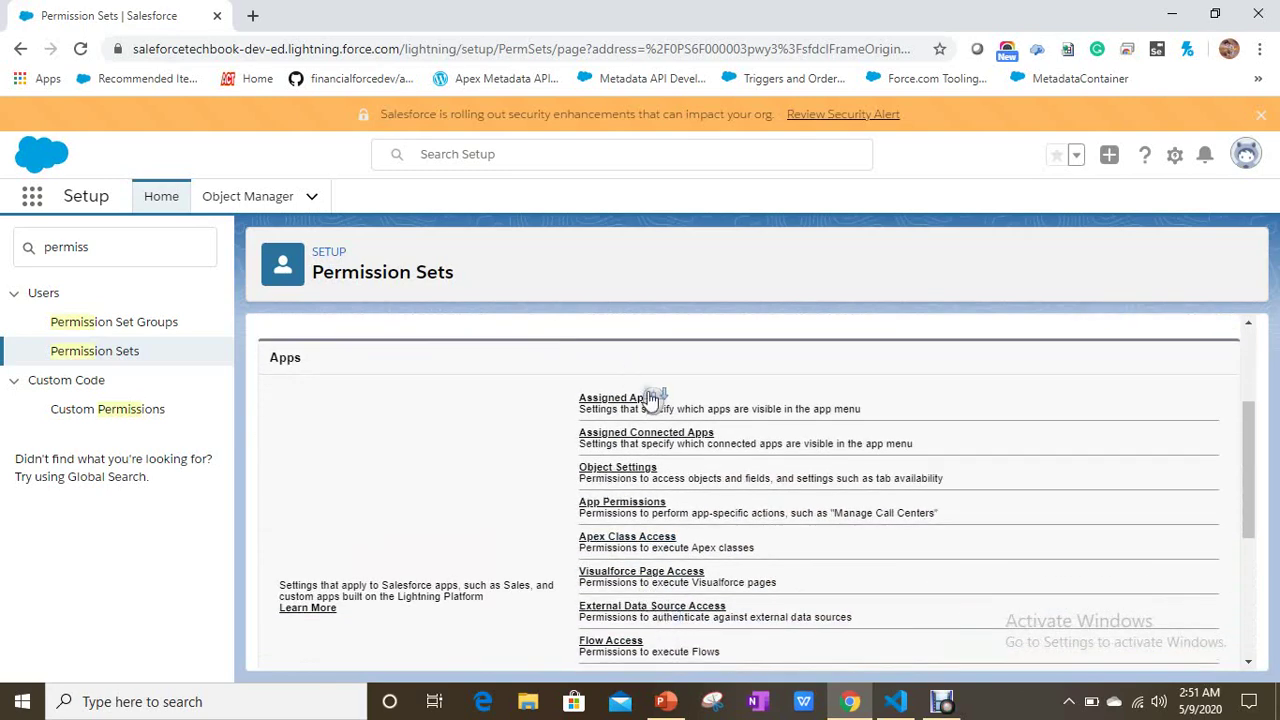
scroll(686, 477, down, 1)
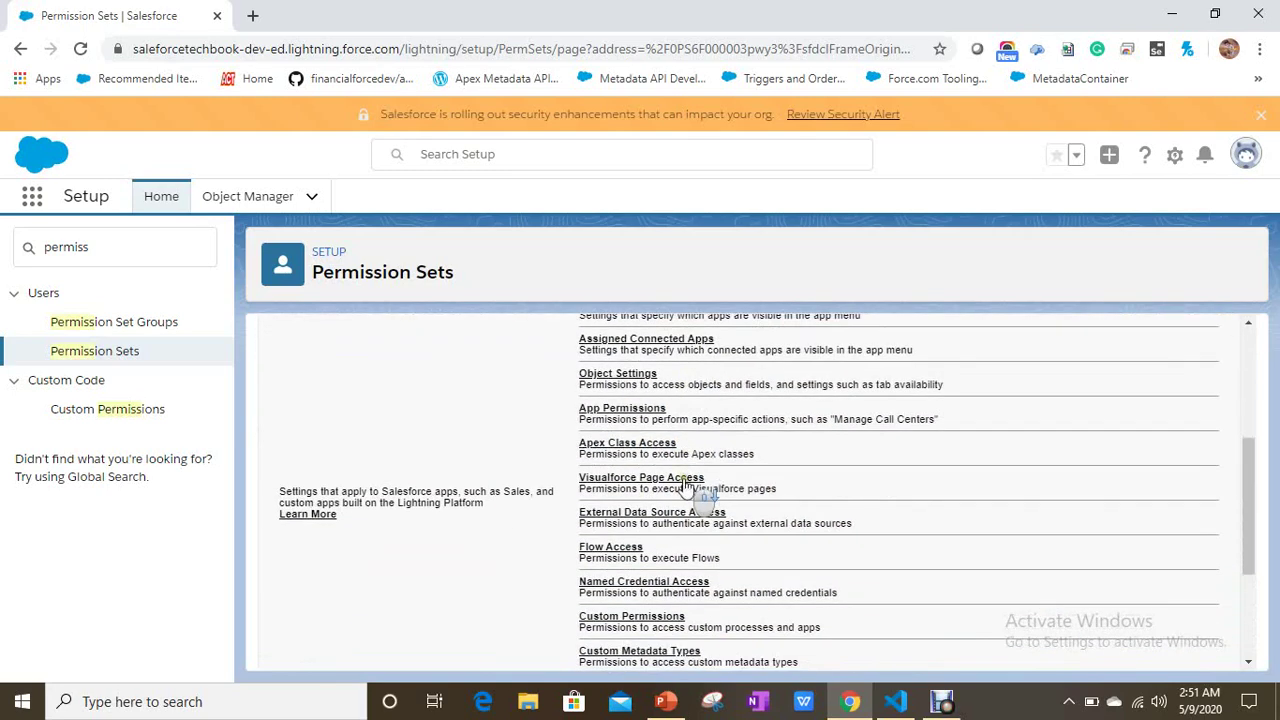
click(621, 373)
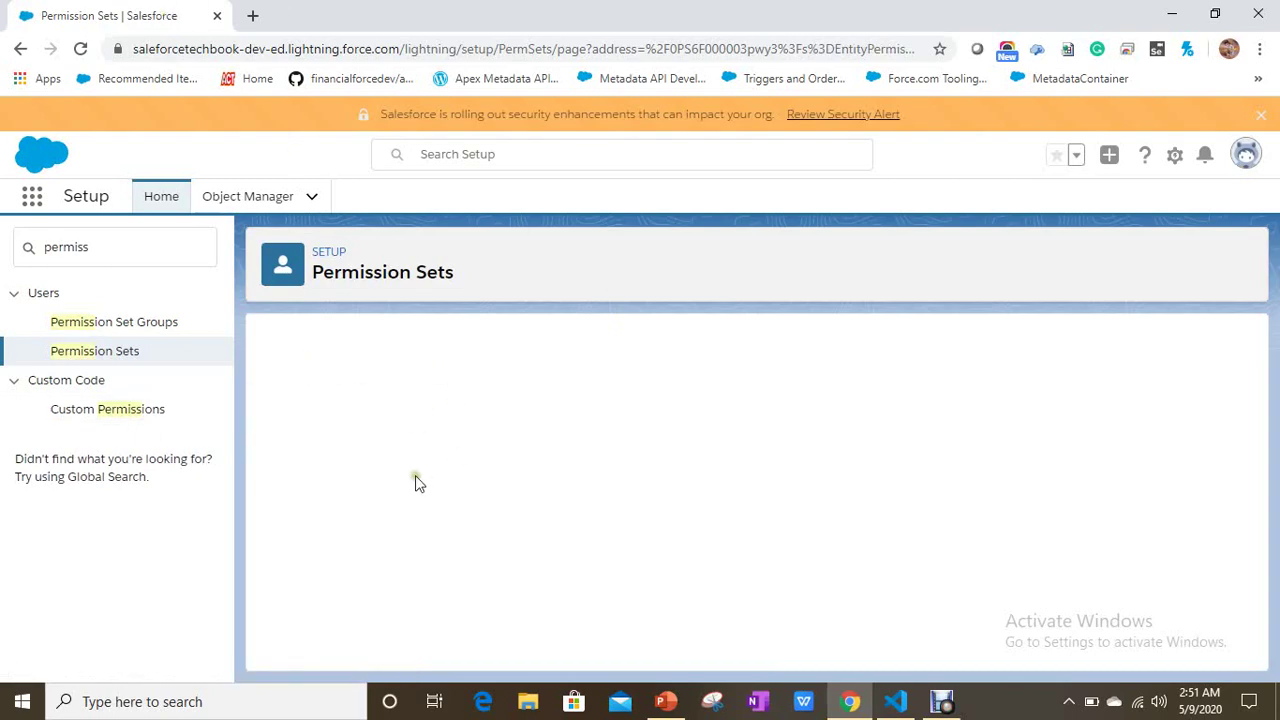
scroll(500, 486, down, 3)
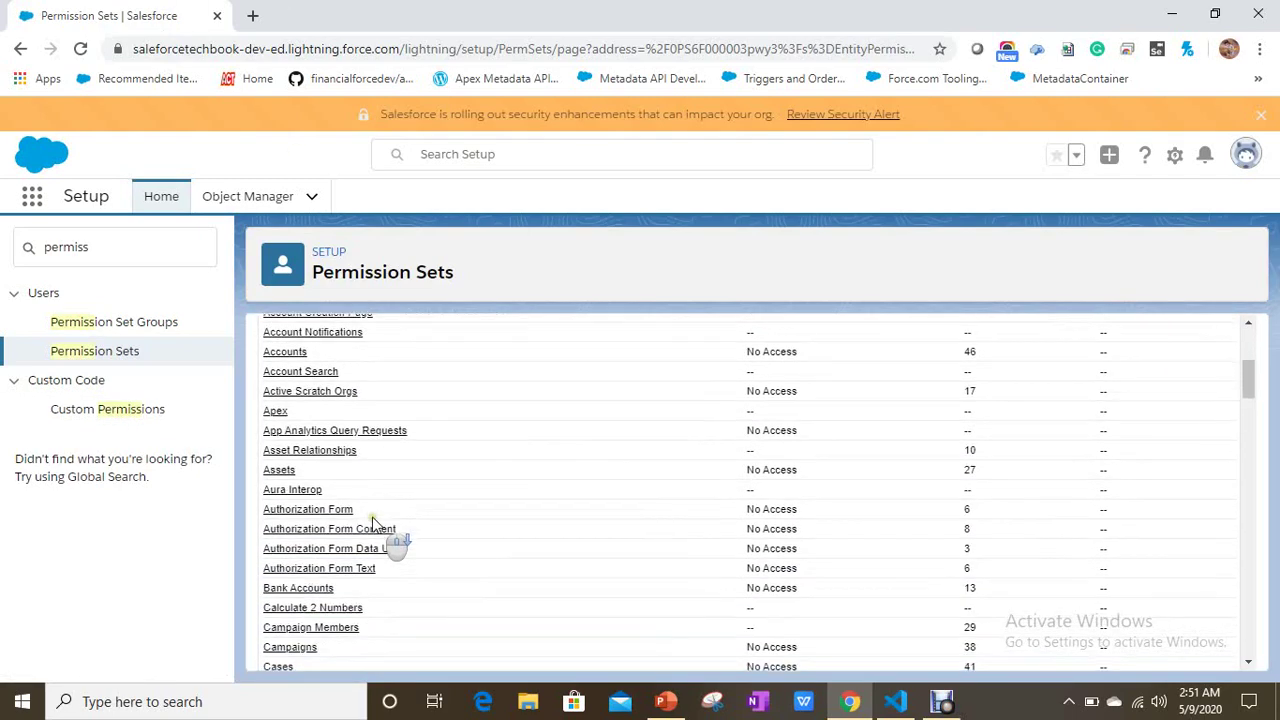
scroll(344, 527, down, 2)
scroll(344, 523, up, 5)
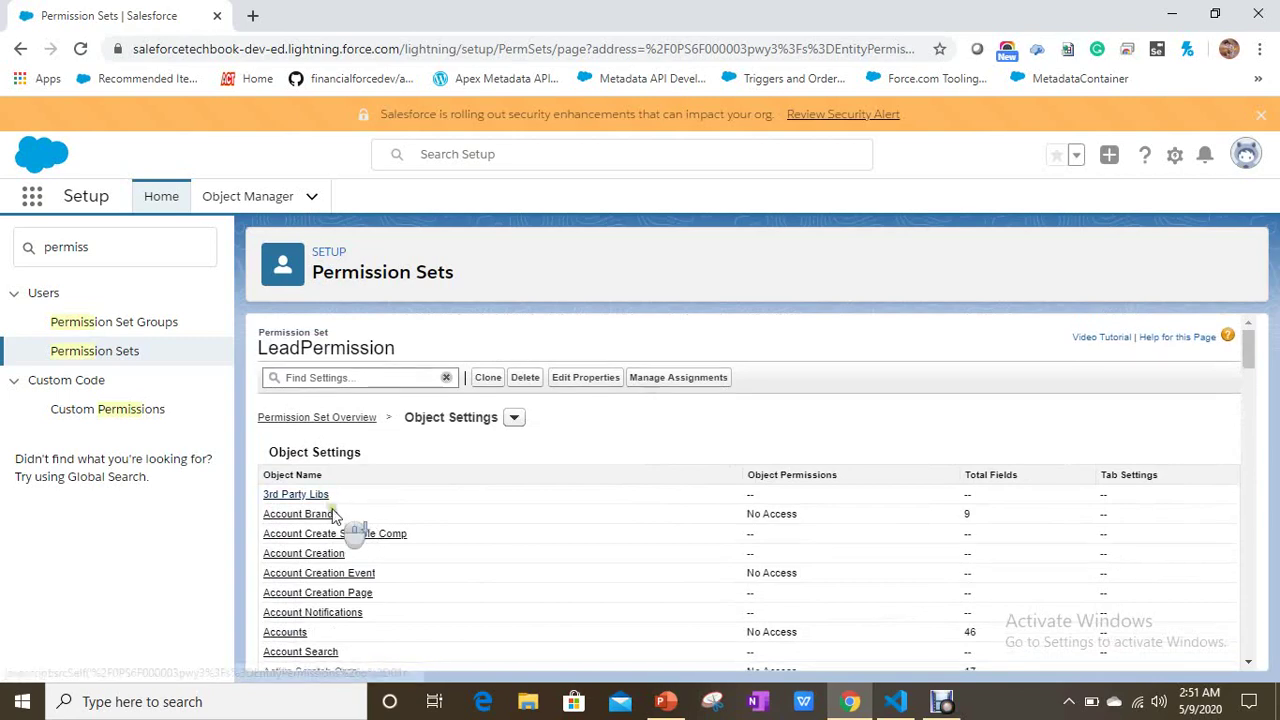
scroll(344, 509, down, 4)
scroll(320, 520, down, 5)
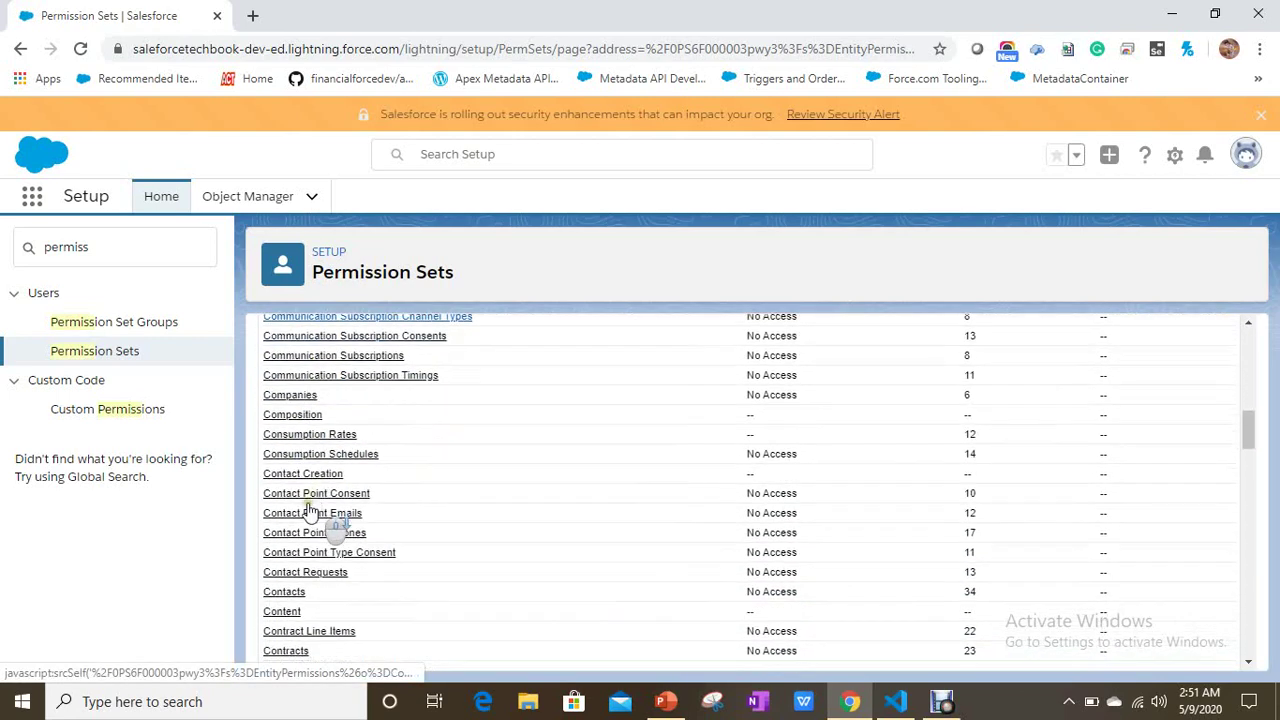
scroll(305, 560, down, 5)
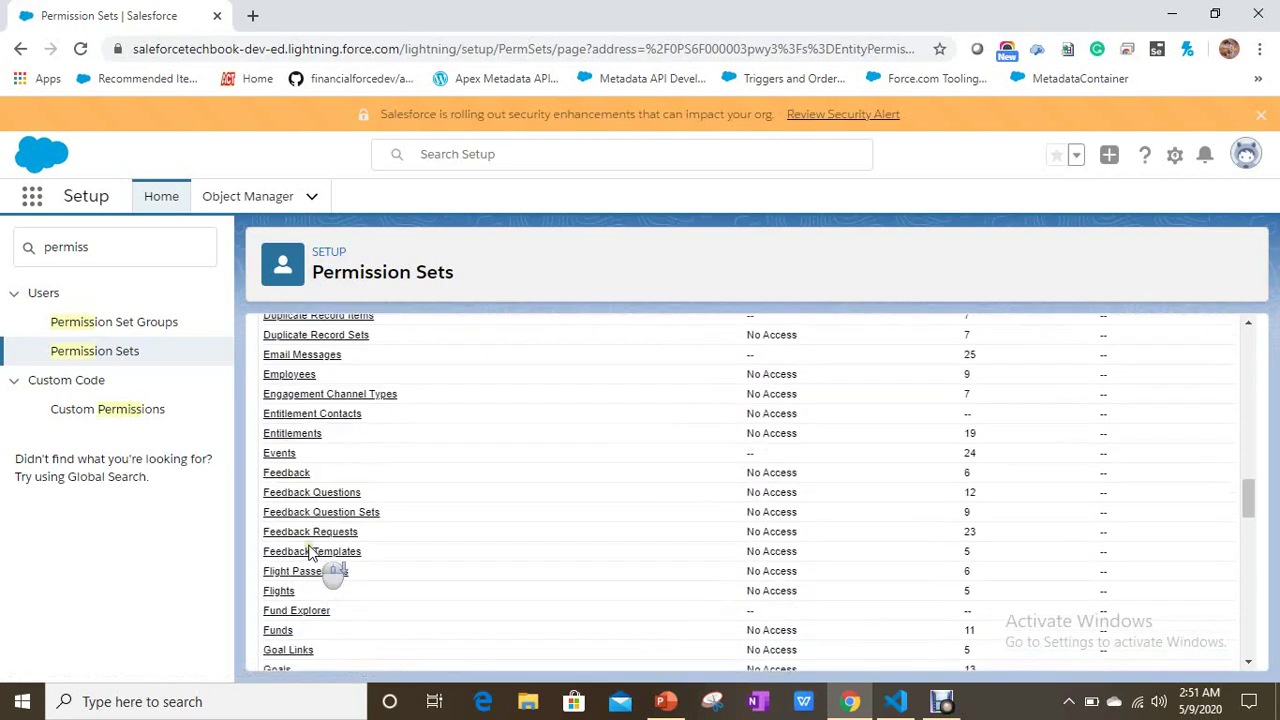
scroll(310, 553, down, 2)
scroll(309, 550, down, 2)
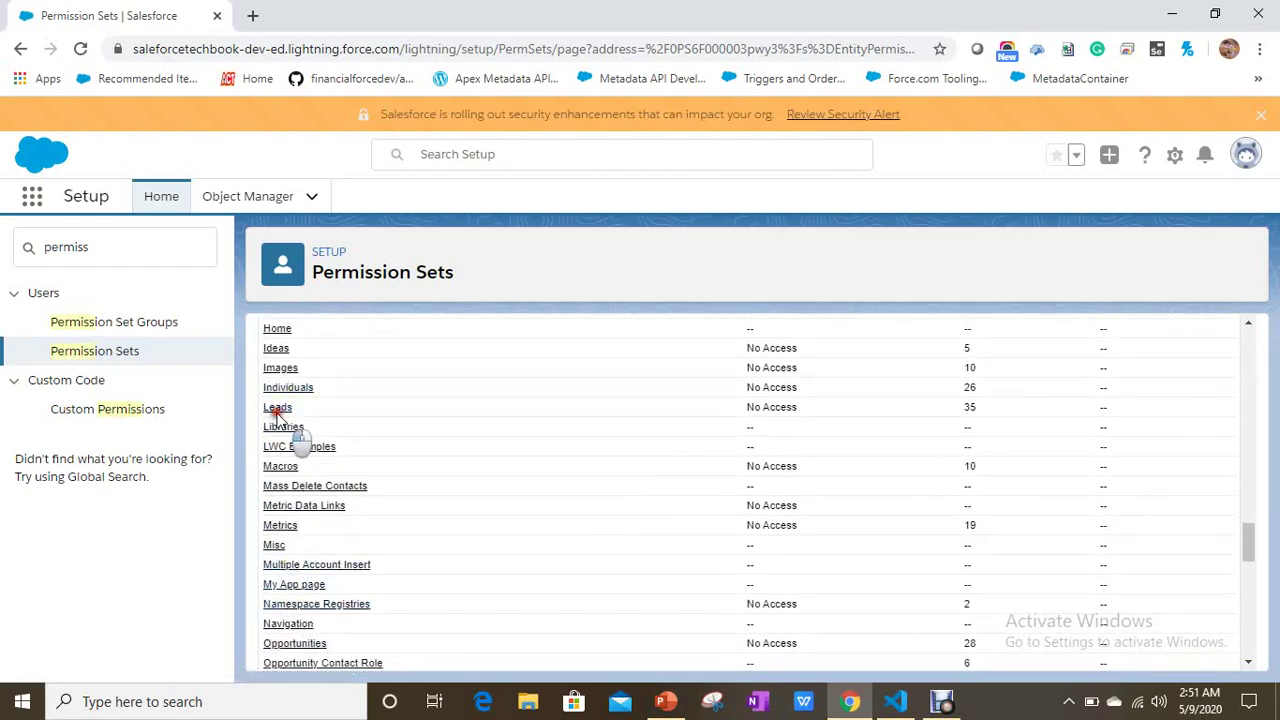
click(278, 409)
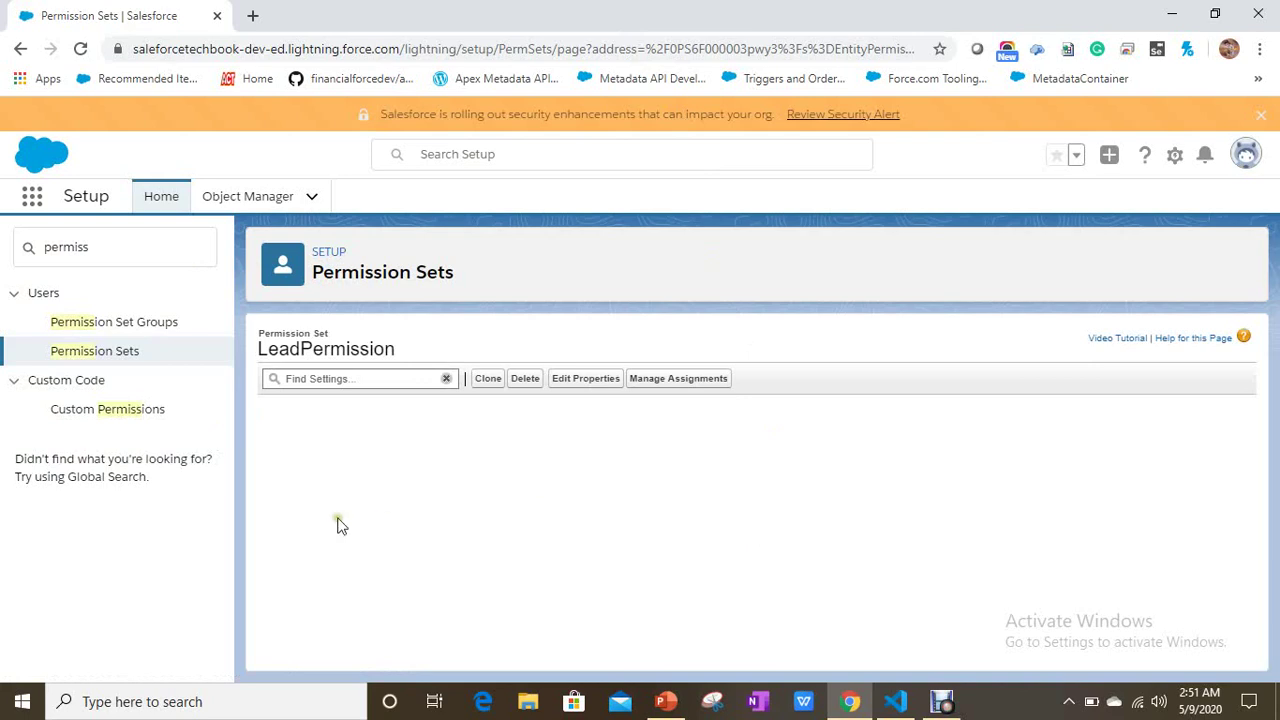
Step: Enable the Read and Modify All object permissions for Leads and save the changes
click(578, 455)
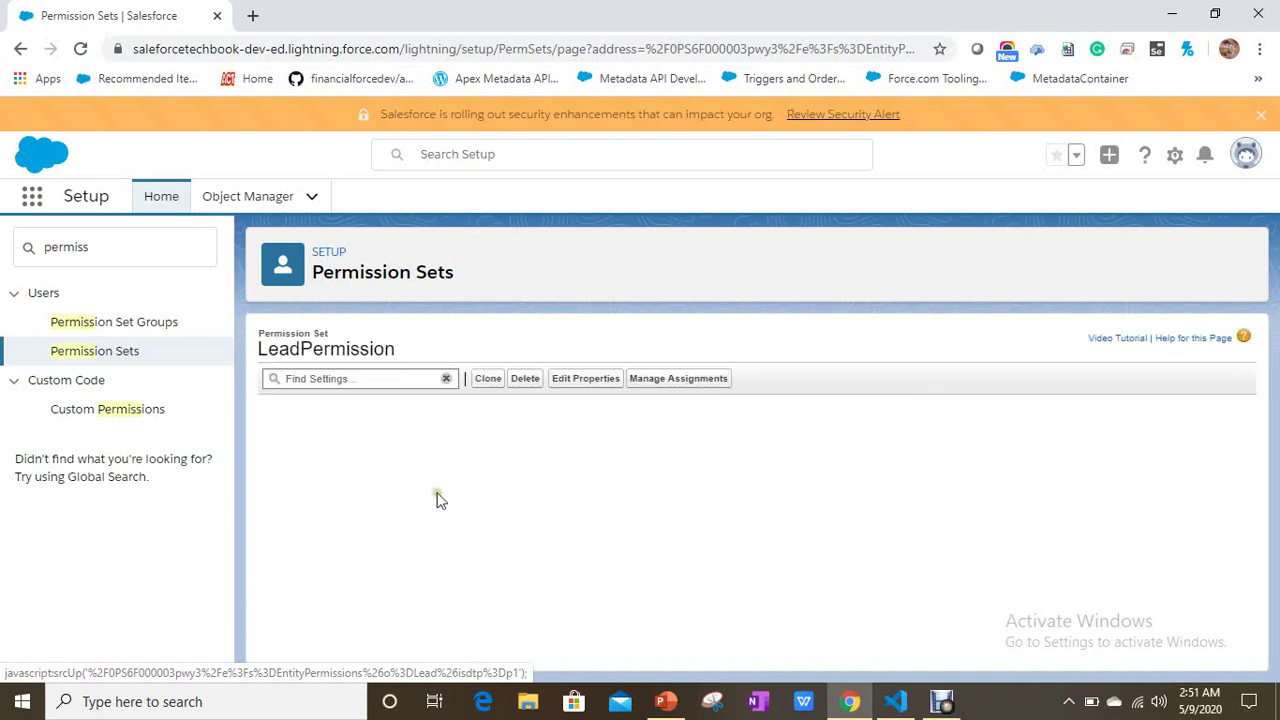
click(522, 530)
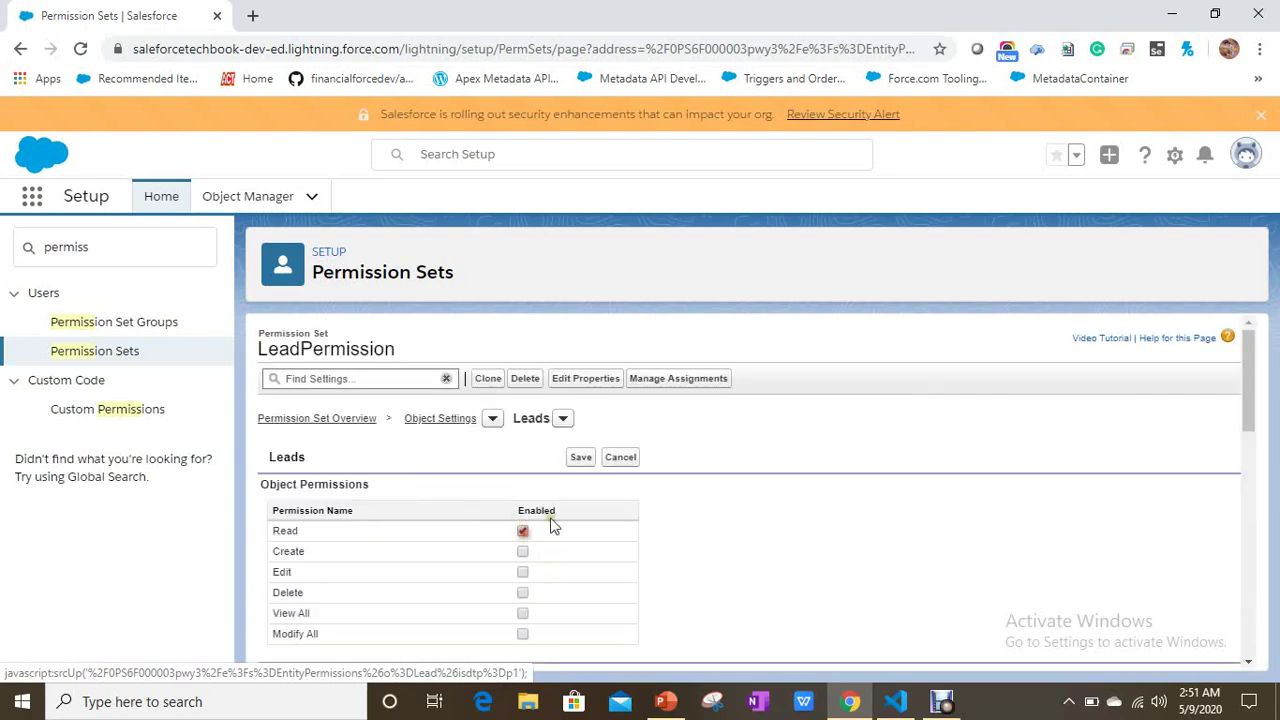
click(523, 636)
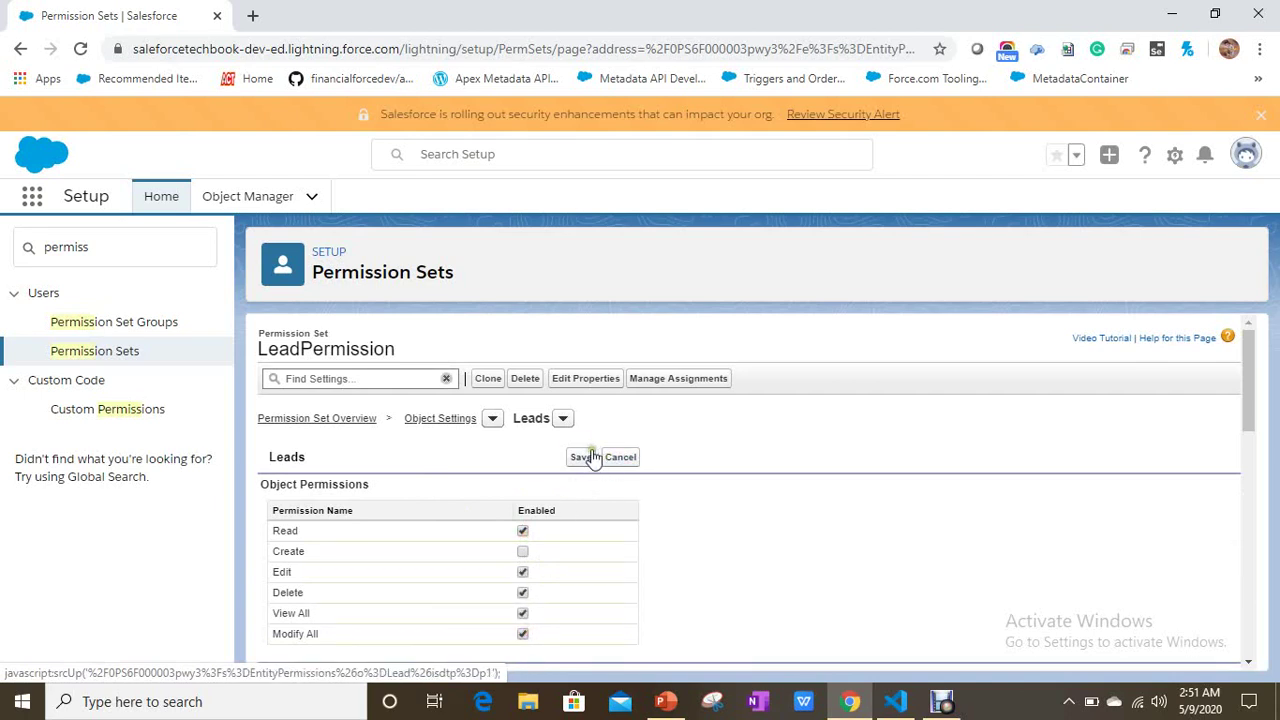
click(583, 457)
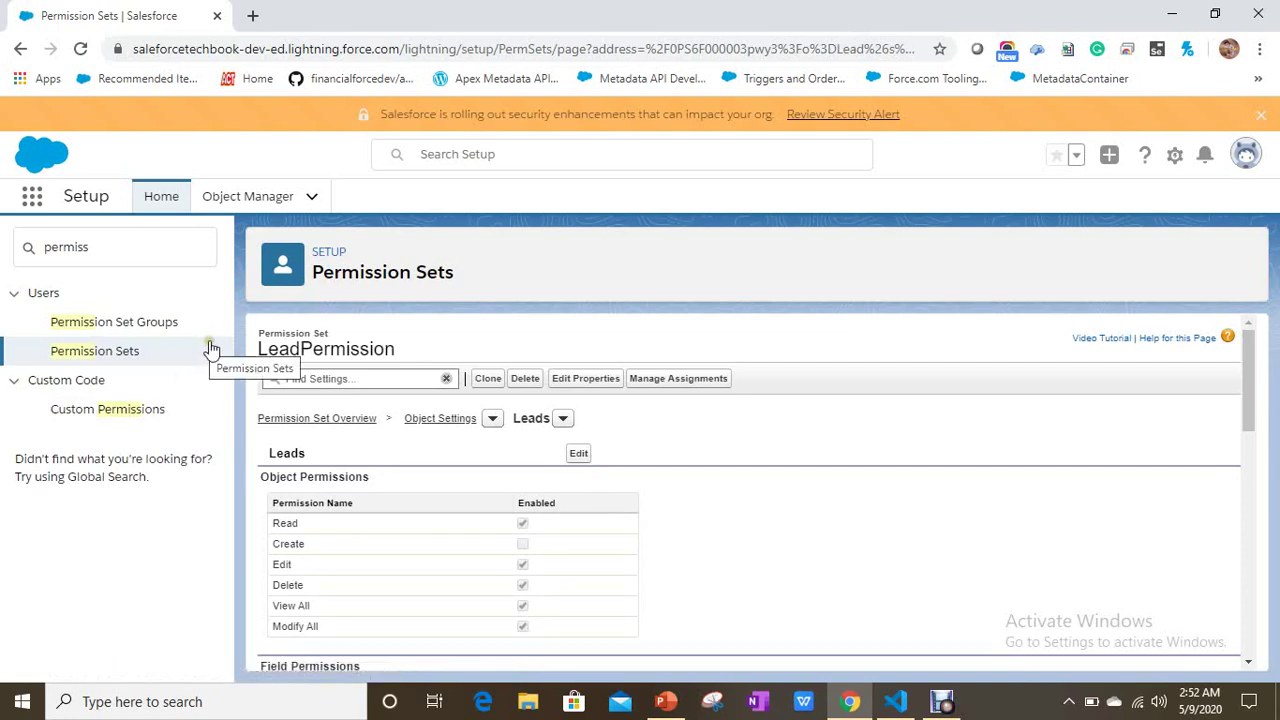
Step: Go to the Permission Set Groups setup page
click(155, 333)
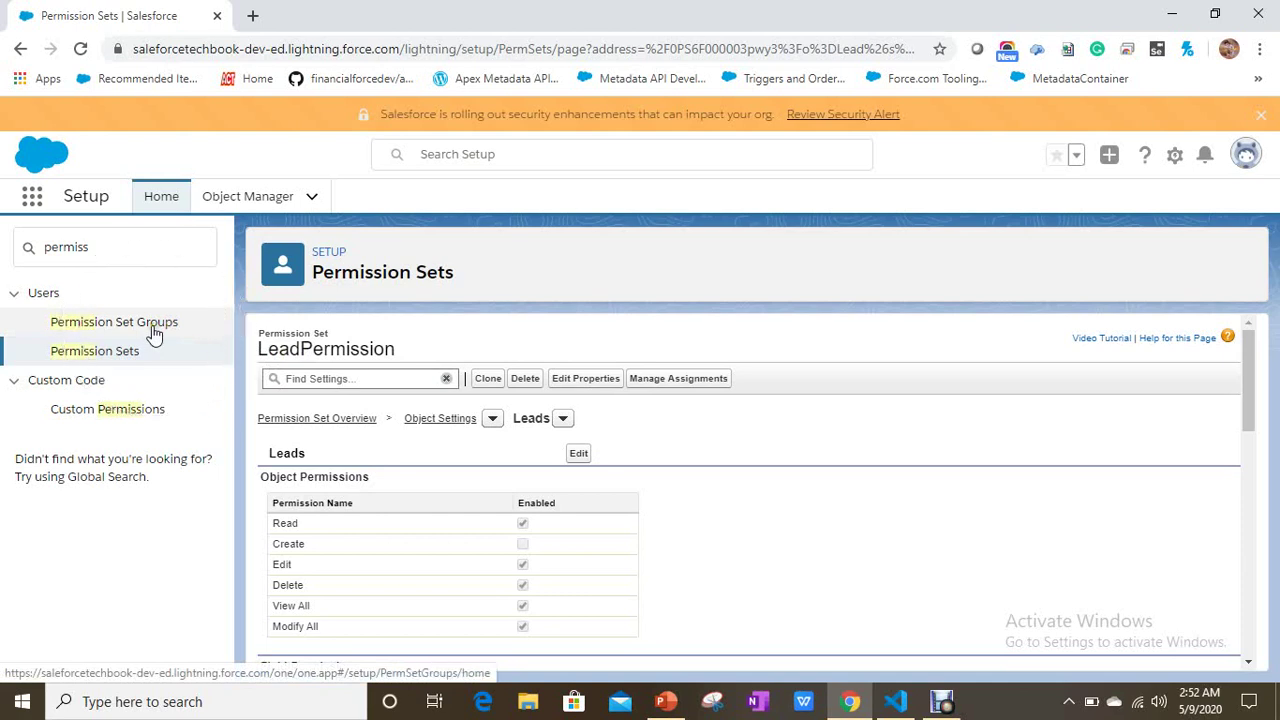
click(155, 333)
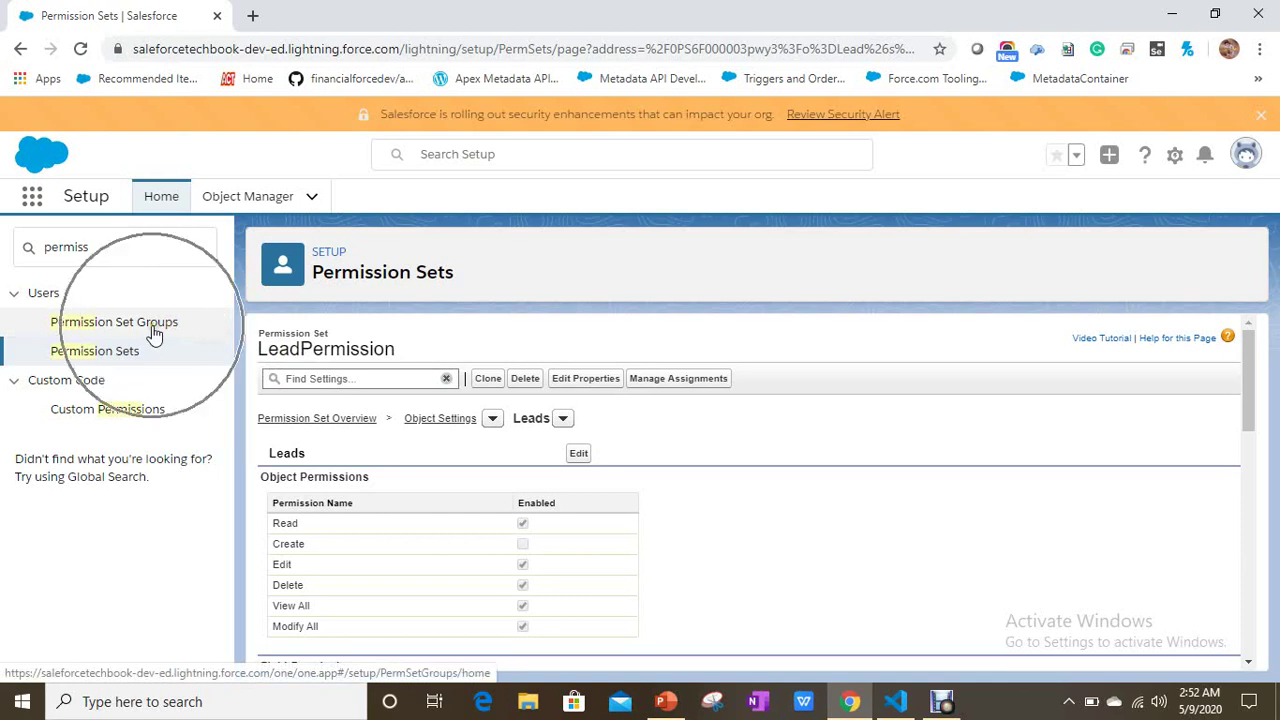
click(101, 253)
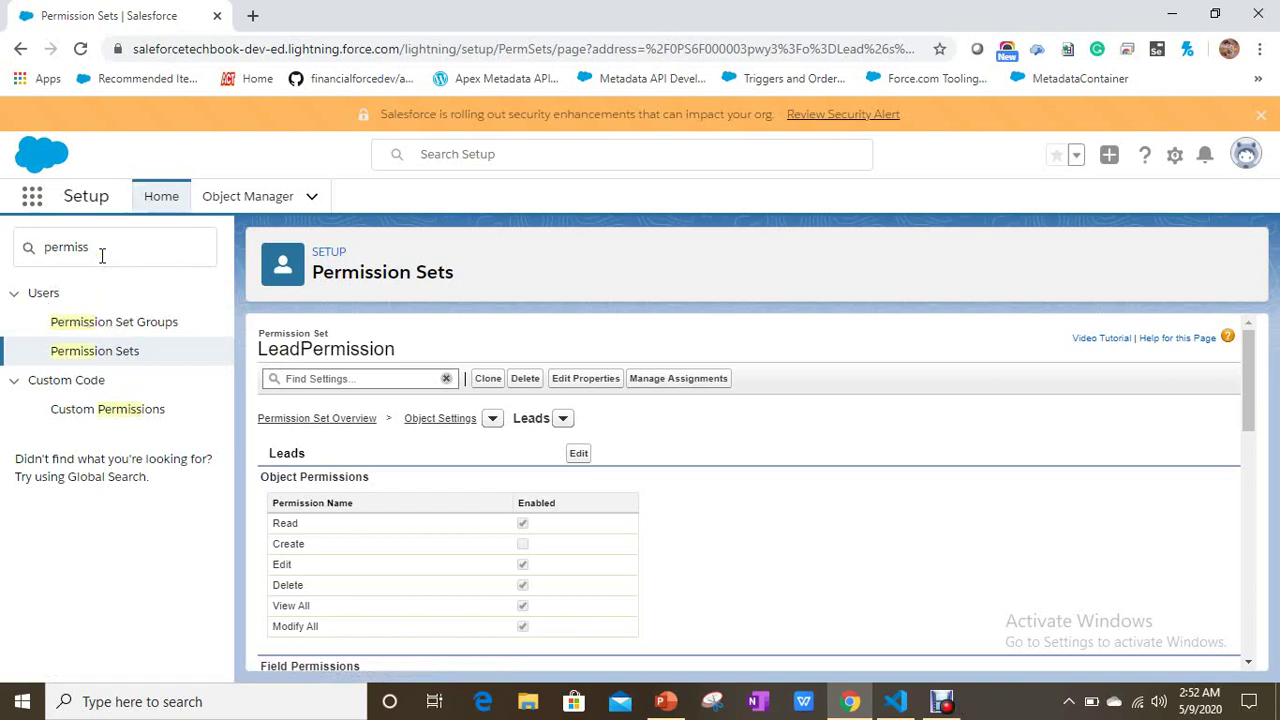
click(124, 330)
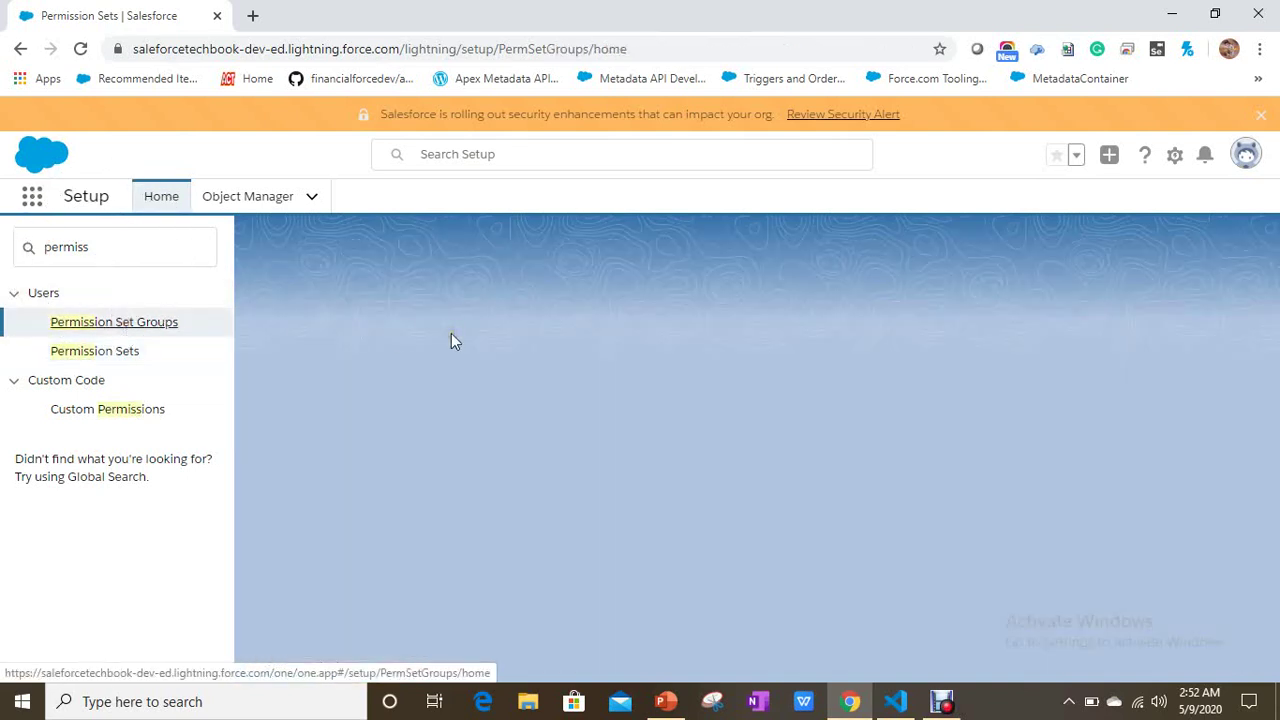
click(144, 335)
click(187, 329)
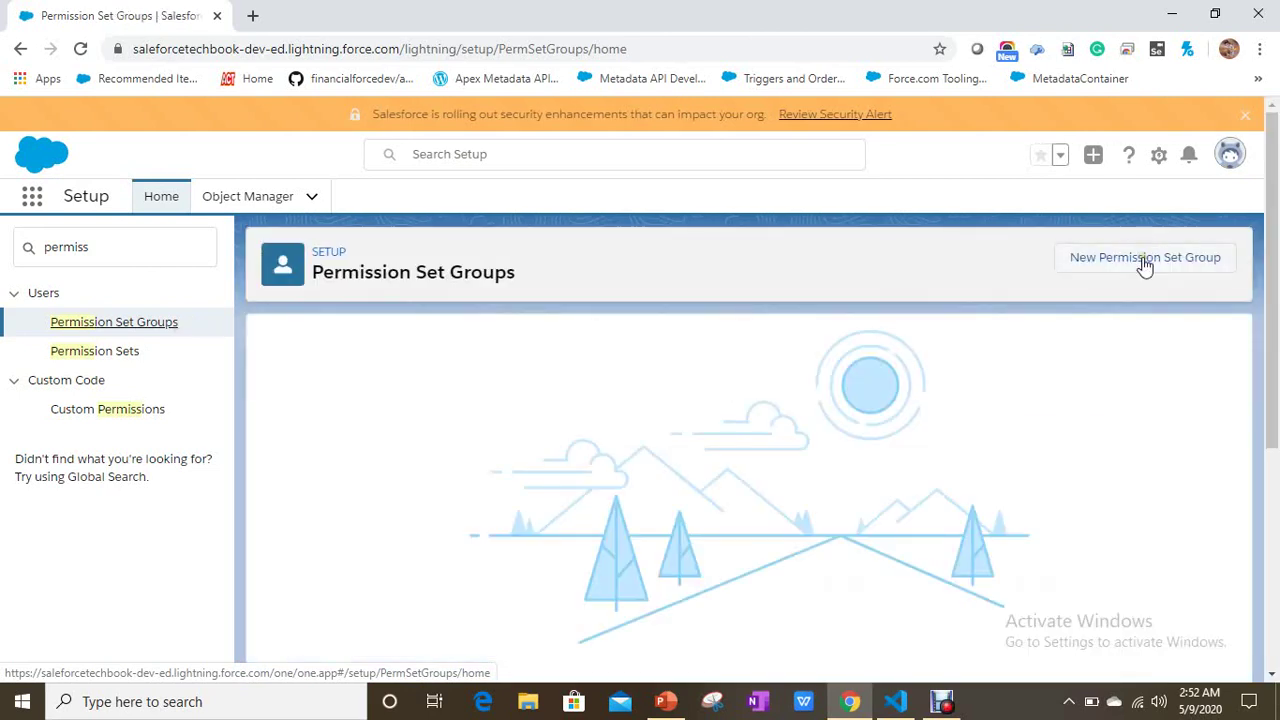
Step: Create a permission set group with the label and API name "CaseLeadContactPermSetGroup" and save it
click(1145, 260)
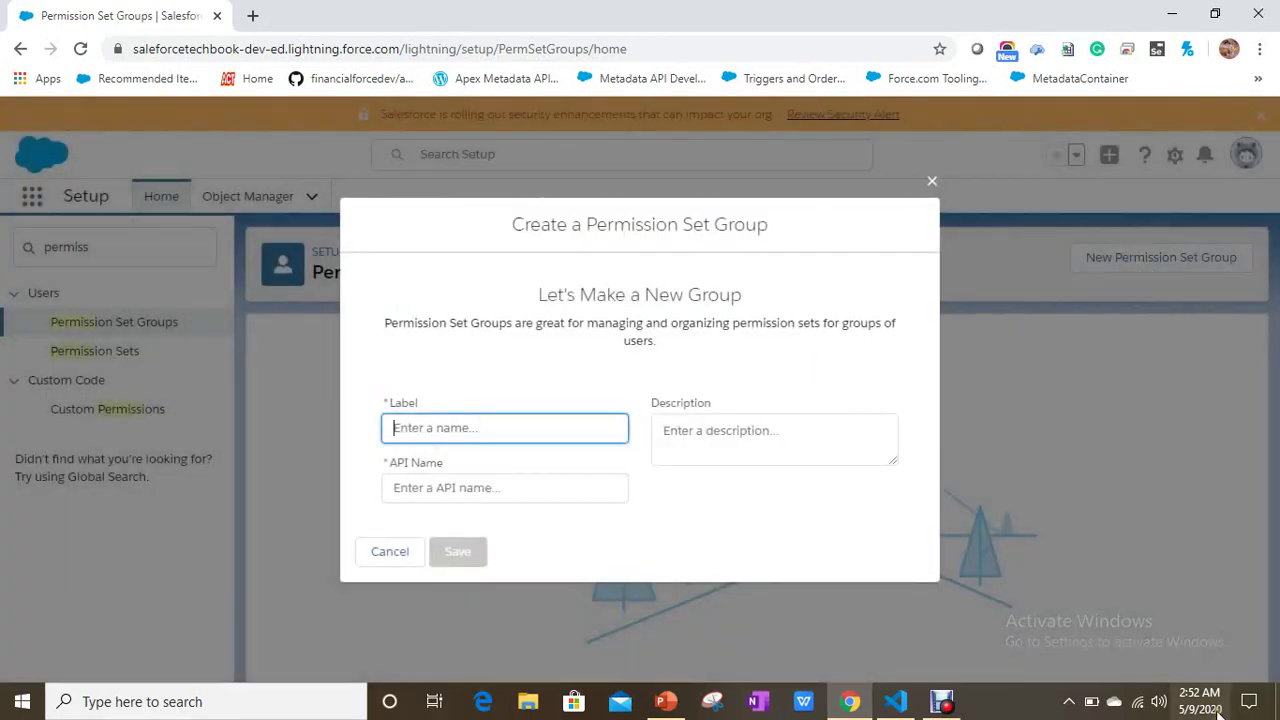
text(Case)
key(BackSpace)
key(BackSpace)
key(BackSpace)
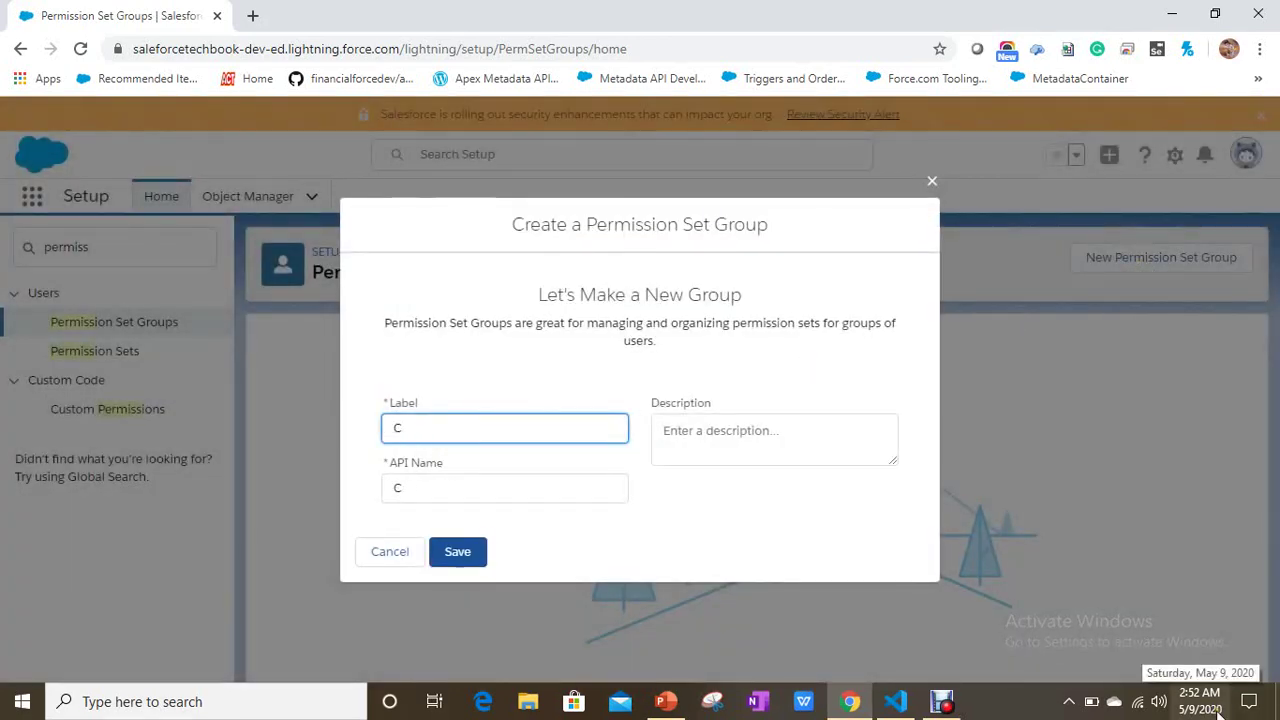
key(BackSpace)
text(Case)
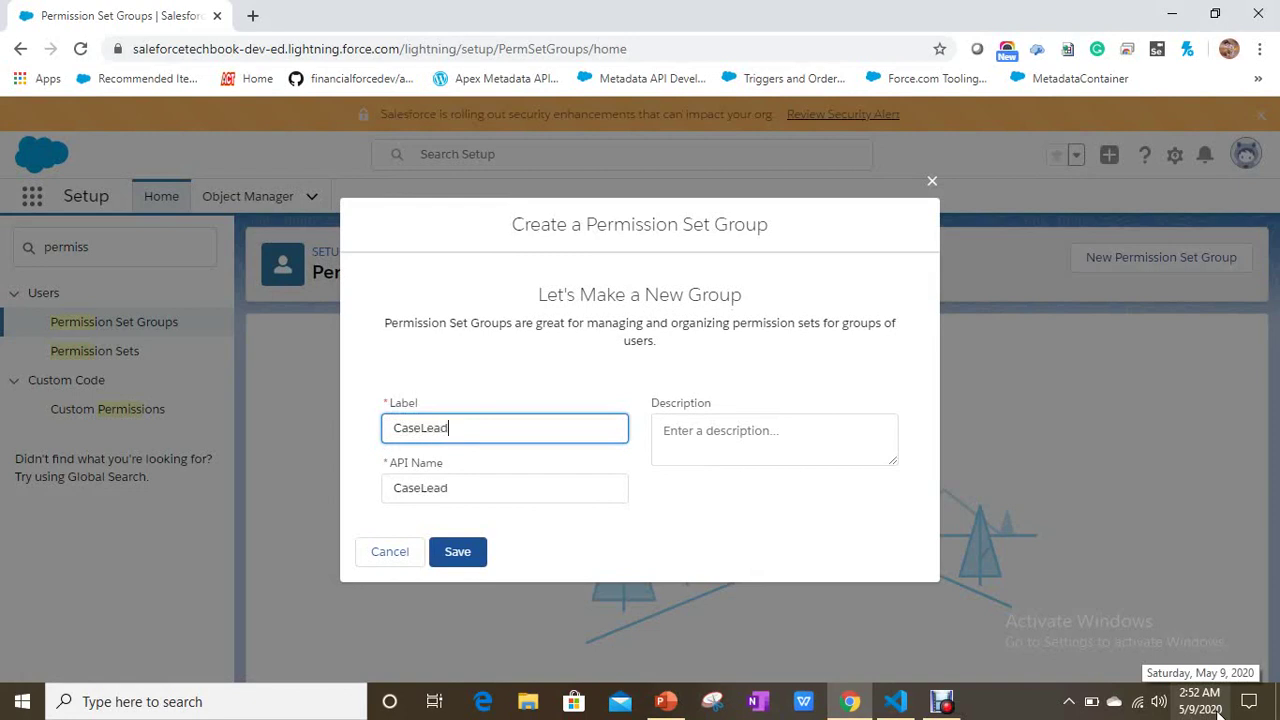
text(LeadO)
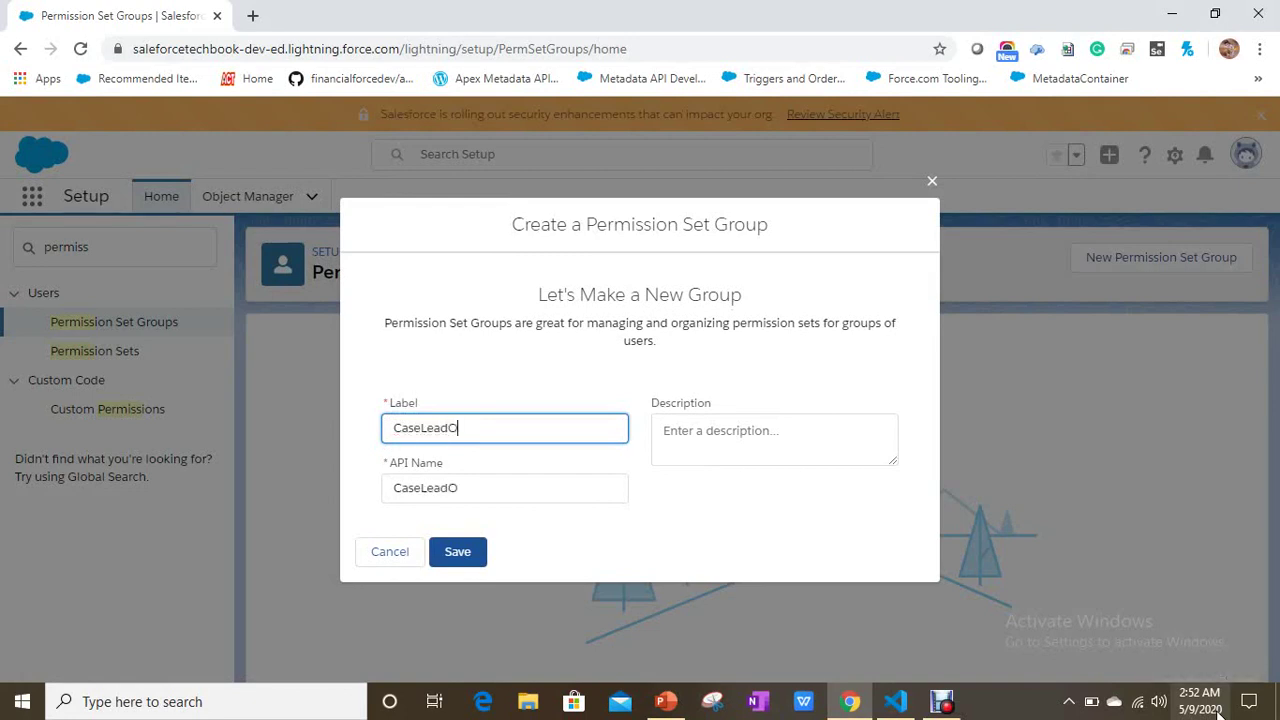
text(pporun)
text(Con)
text(tact)
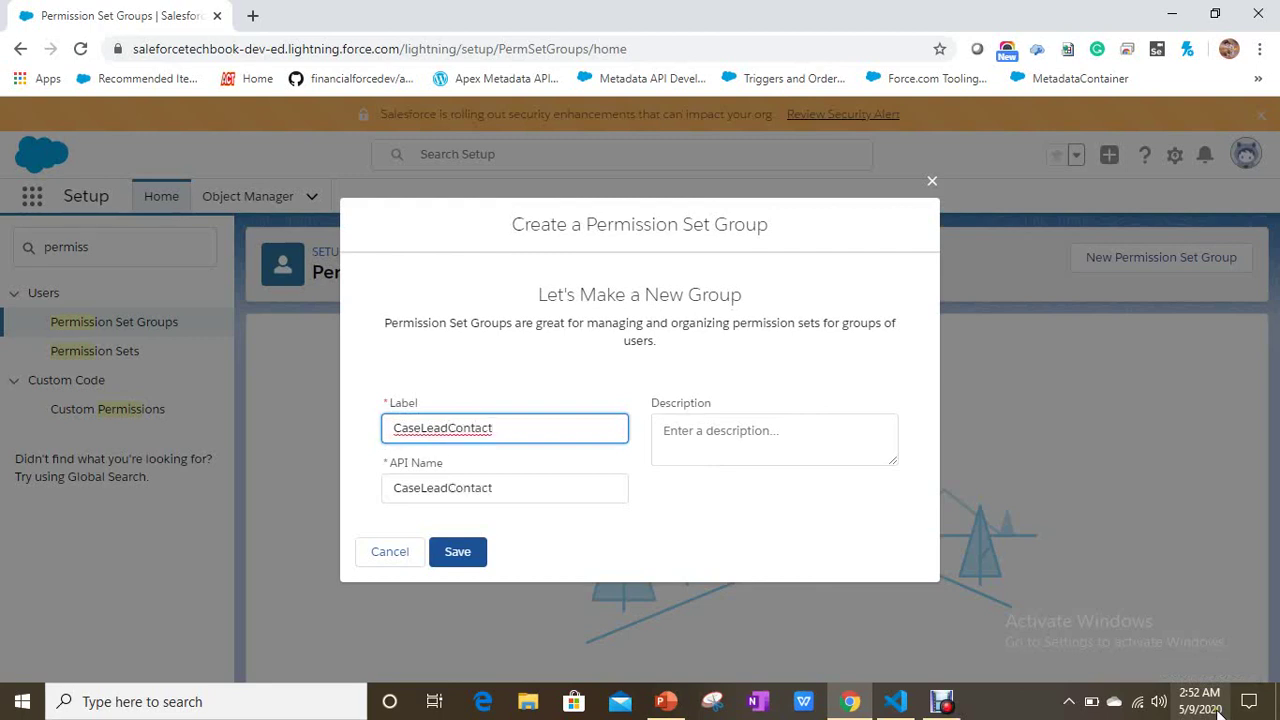
text(G)
key(BackSpace)
key(BackSpace)
key(BackSpace)
text(PermSe)
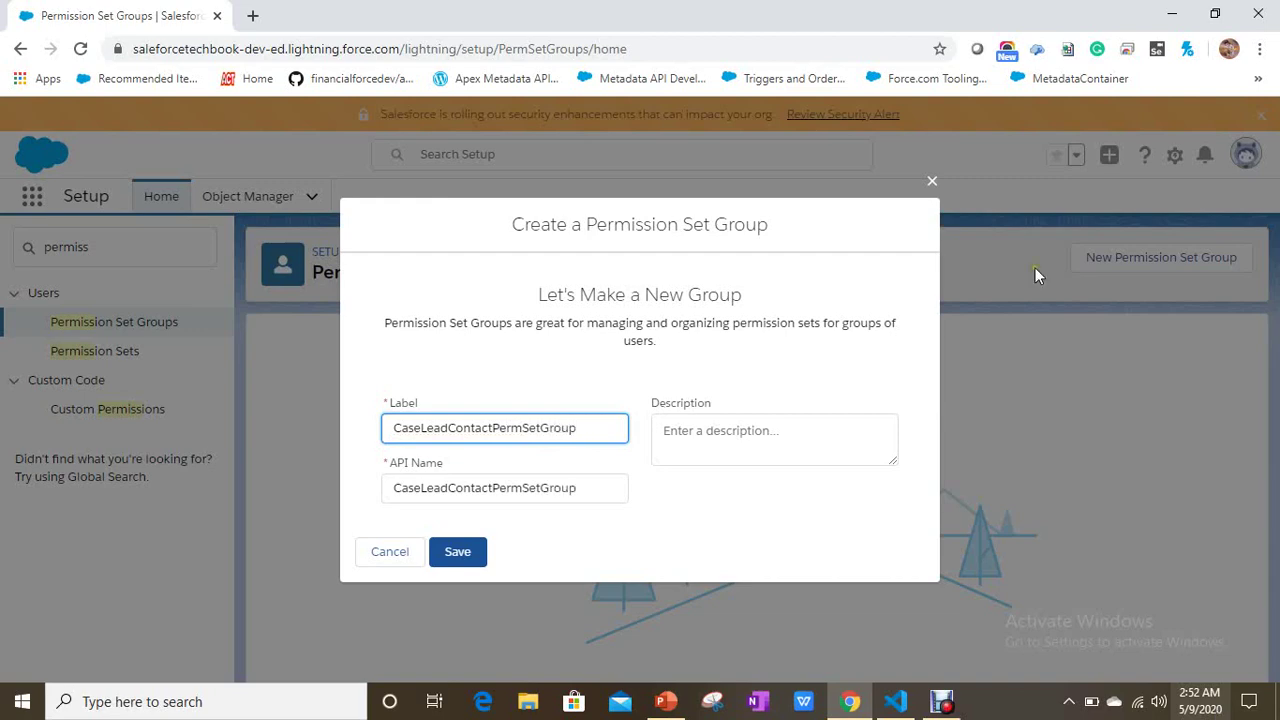
text(tGroup)
click(457, 552)
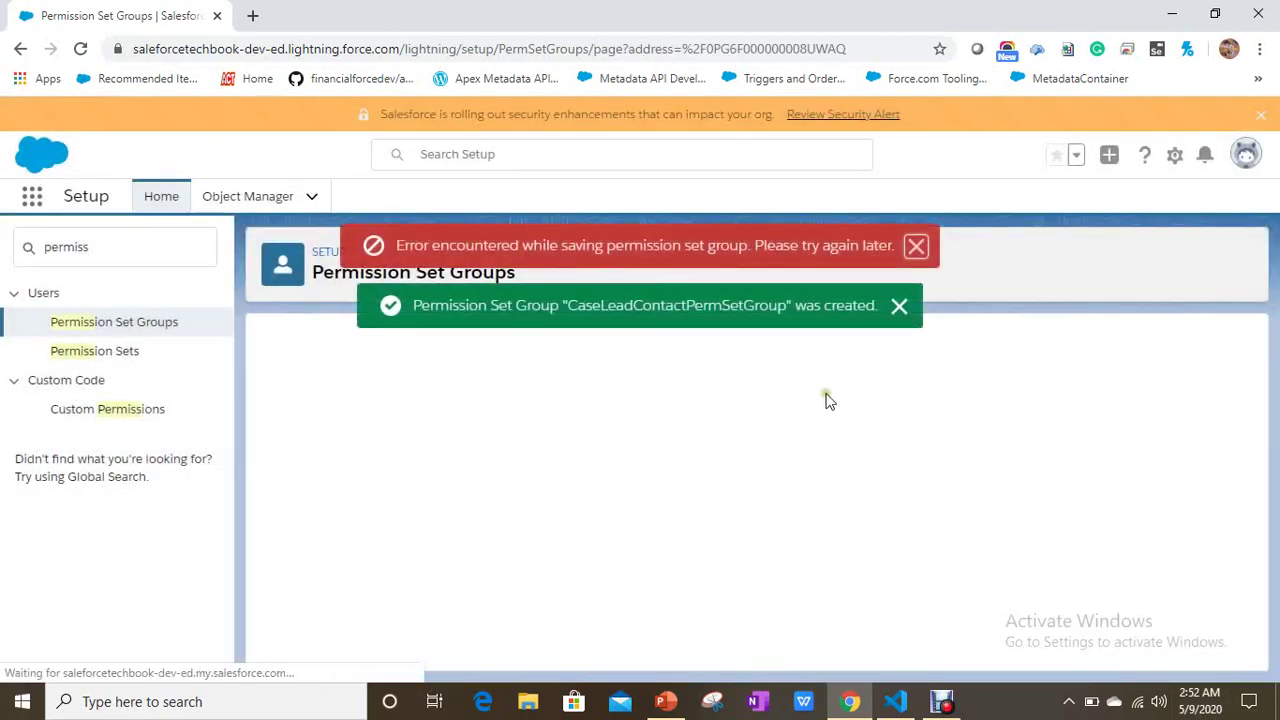
click(900, 307)
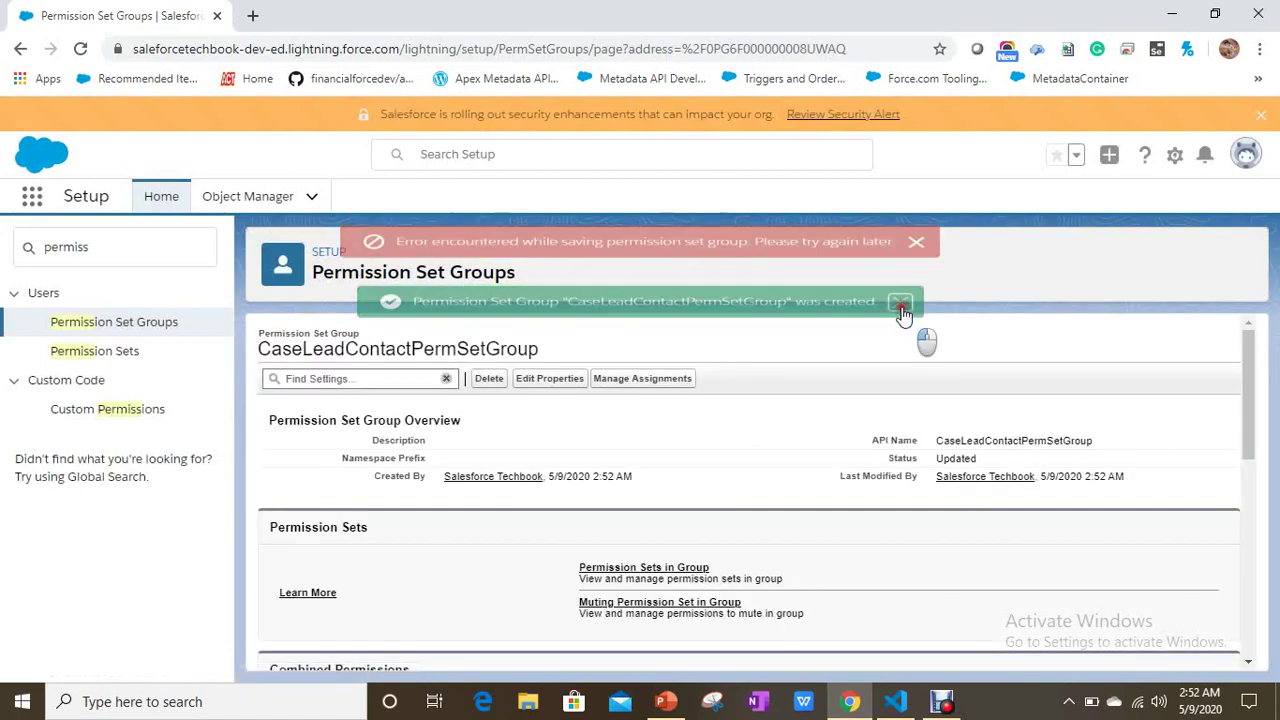
Step: Review the new group's overview, its permission set options and the list of combined permissions
scroll(860, 466, down, 5)
scroll(840, 524, up, 5)
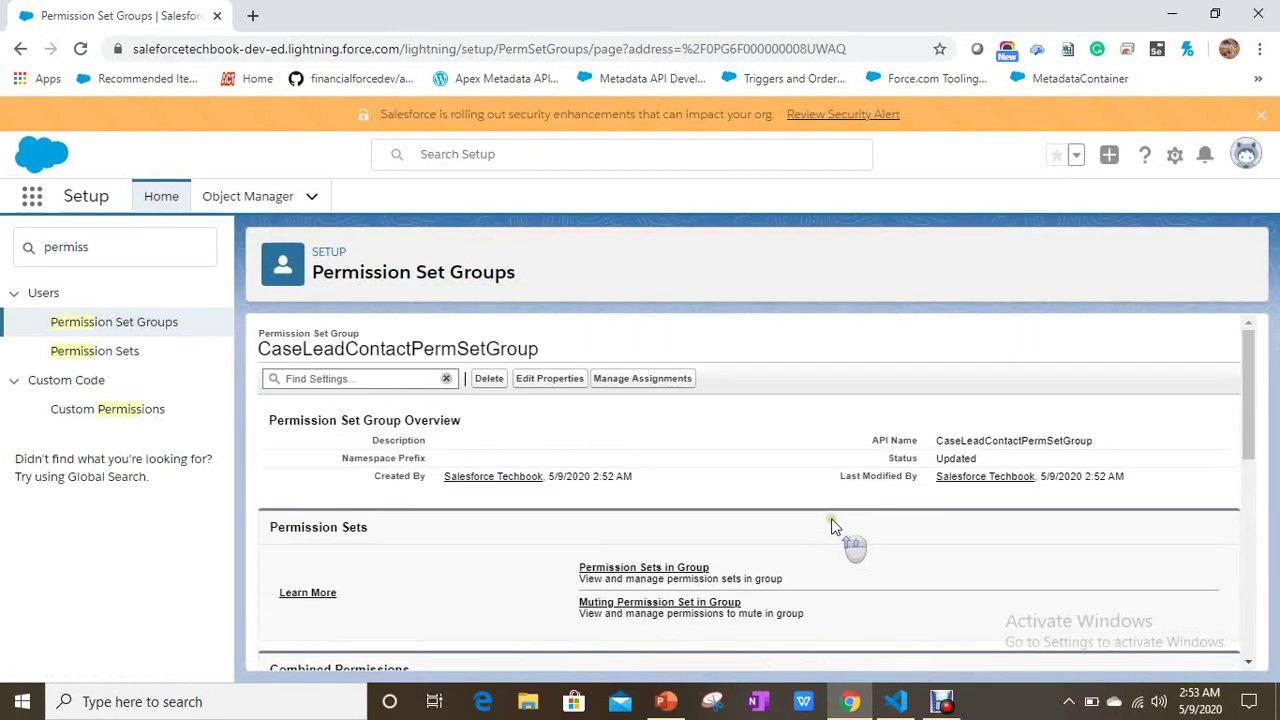
drag(548, 348, 258, 349)
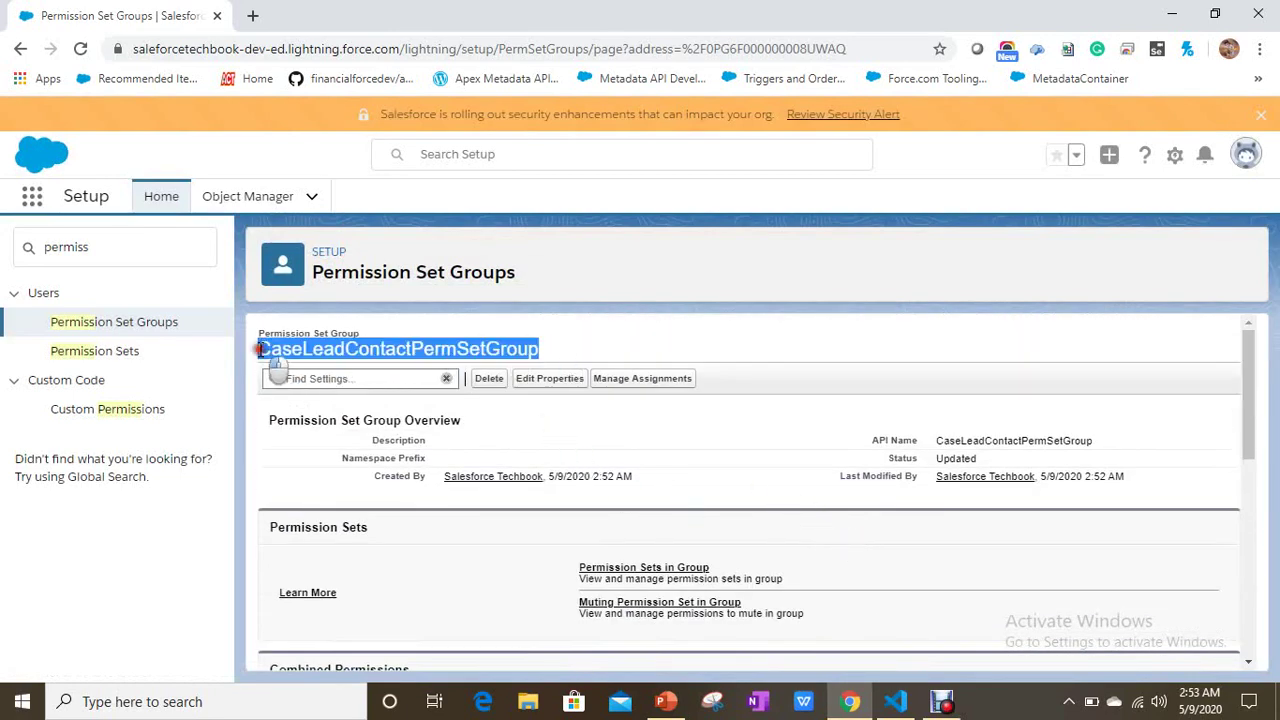
scroll(760, 526, down, 3)
scroll(760, 526, up, 3)
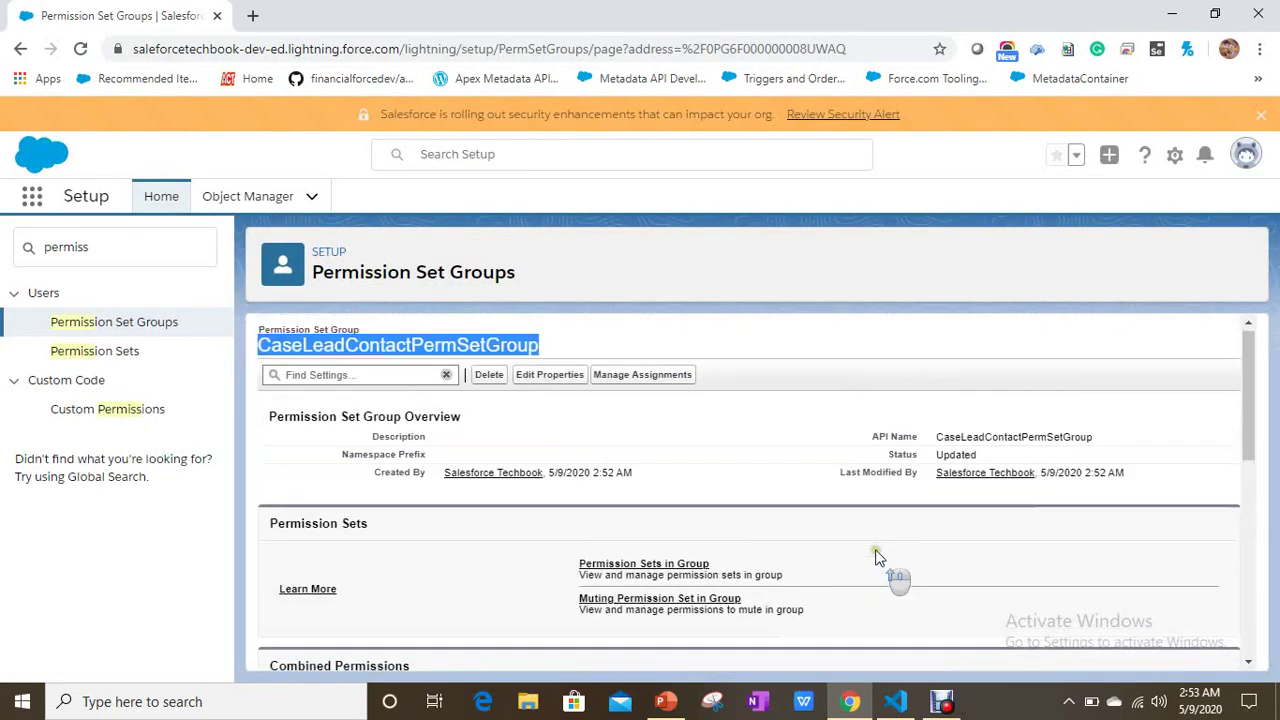
click(750, 498)
scroll(800, 550, down, 2)
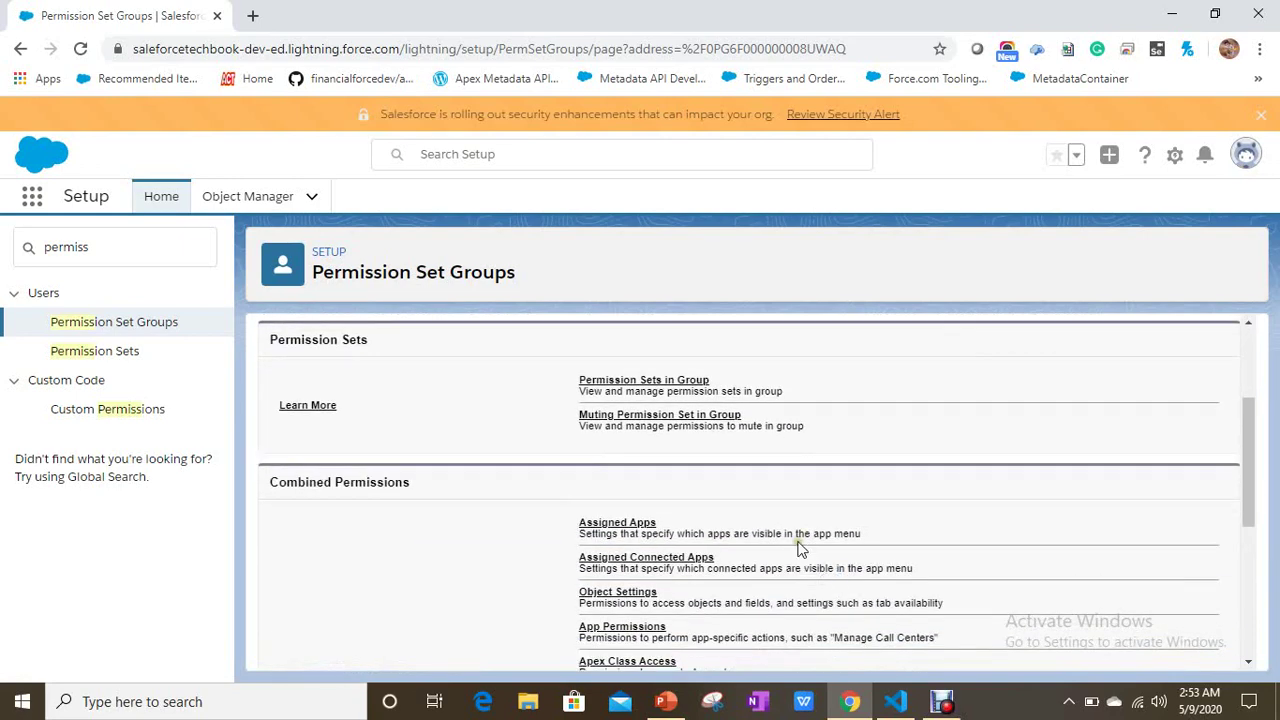
scroll(805, 540, up, 1)
click(662, 478)
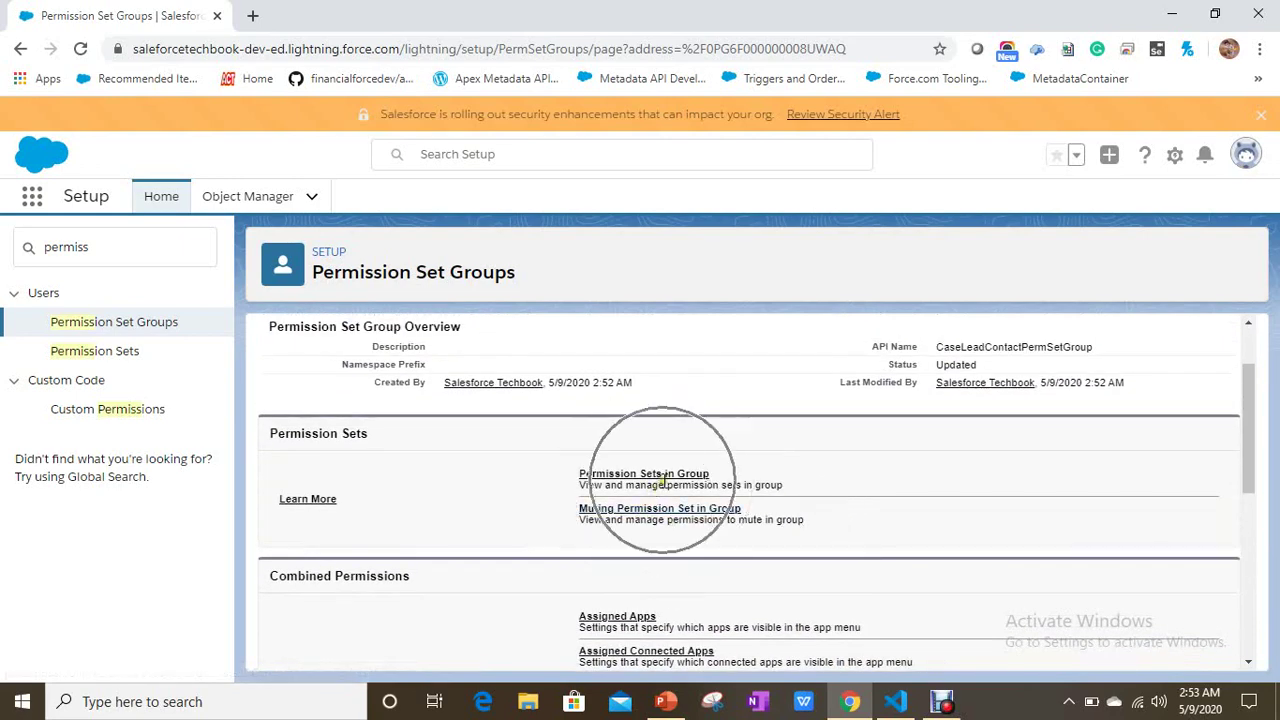
click(665, 479)
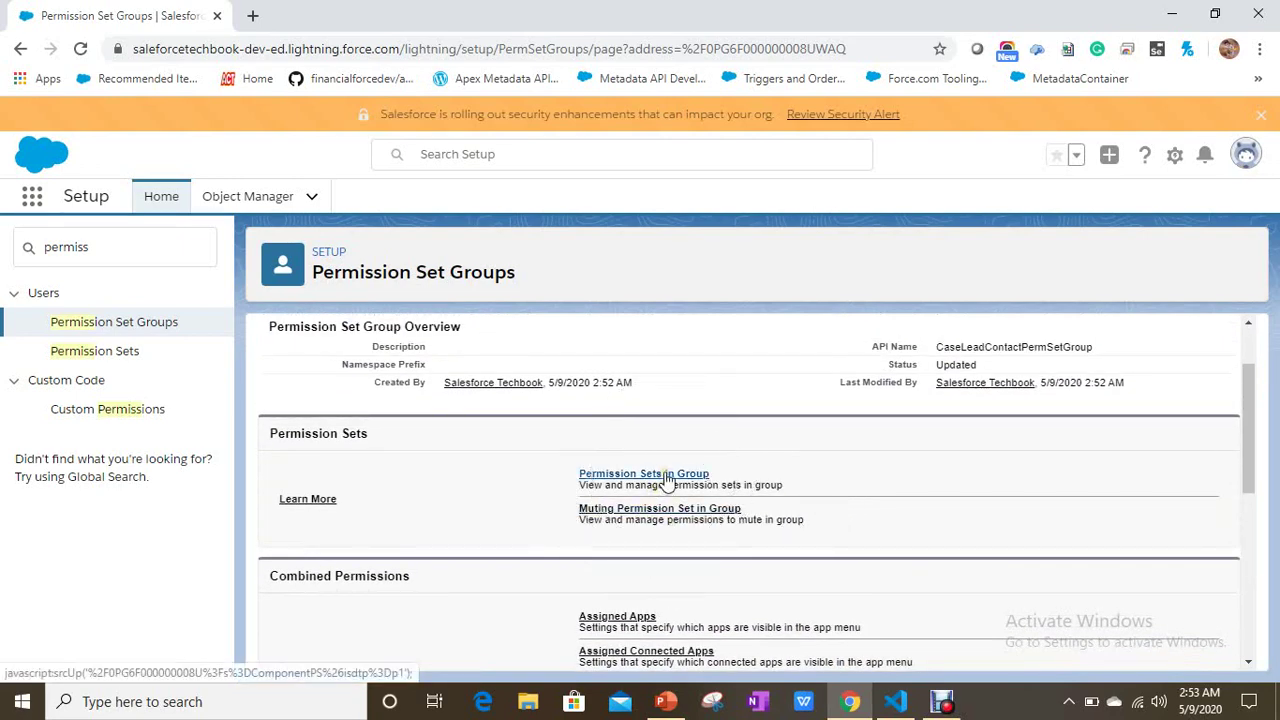
scroll(700, 500, down, 5)
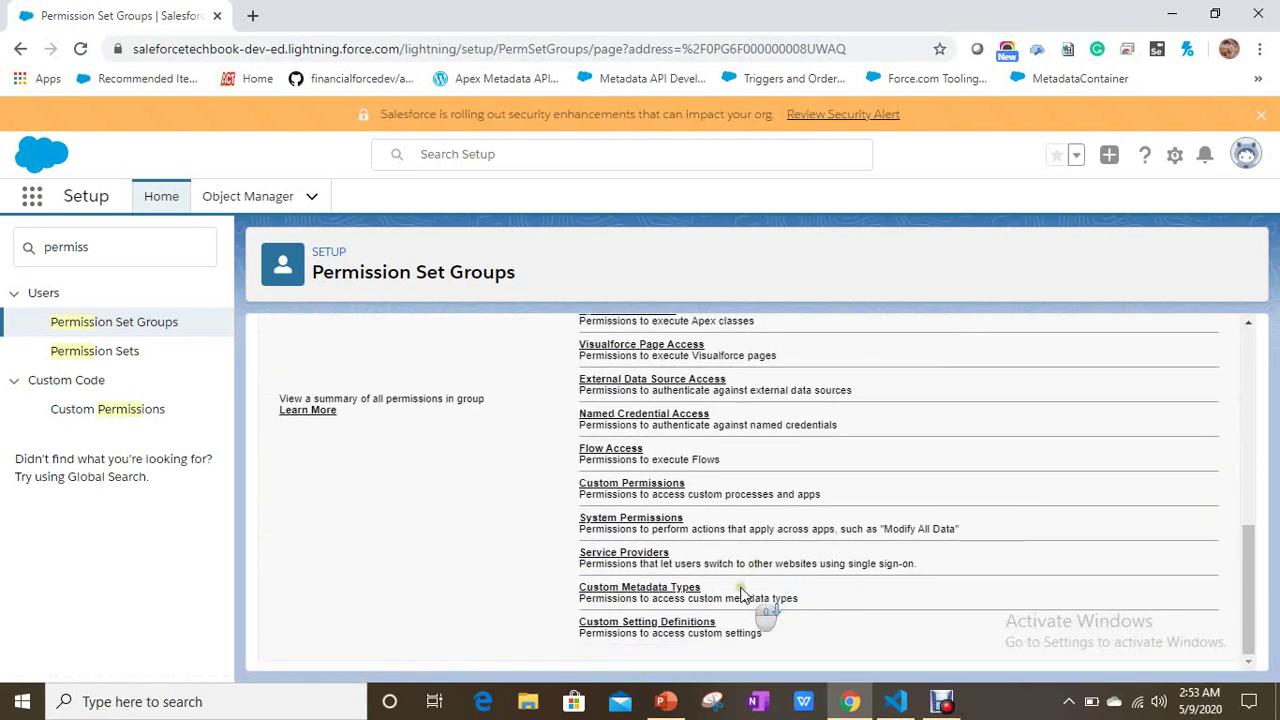
scroll(742, 595, up, 5)
Step: Add the Case Permission, Contact Permssion Set and LeadPermission permission sets to the group CaseLeadContactPermSetGroup
click(661, 499)
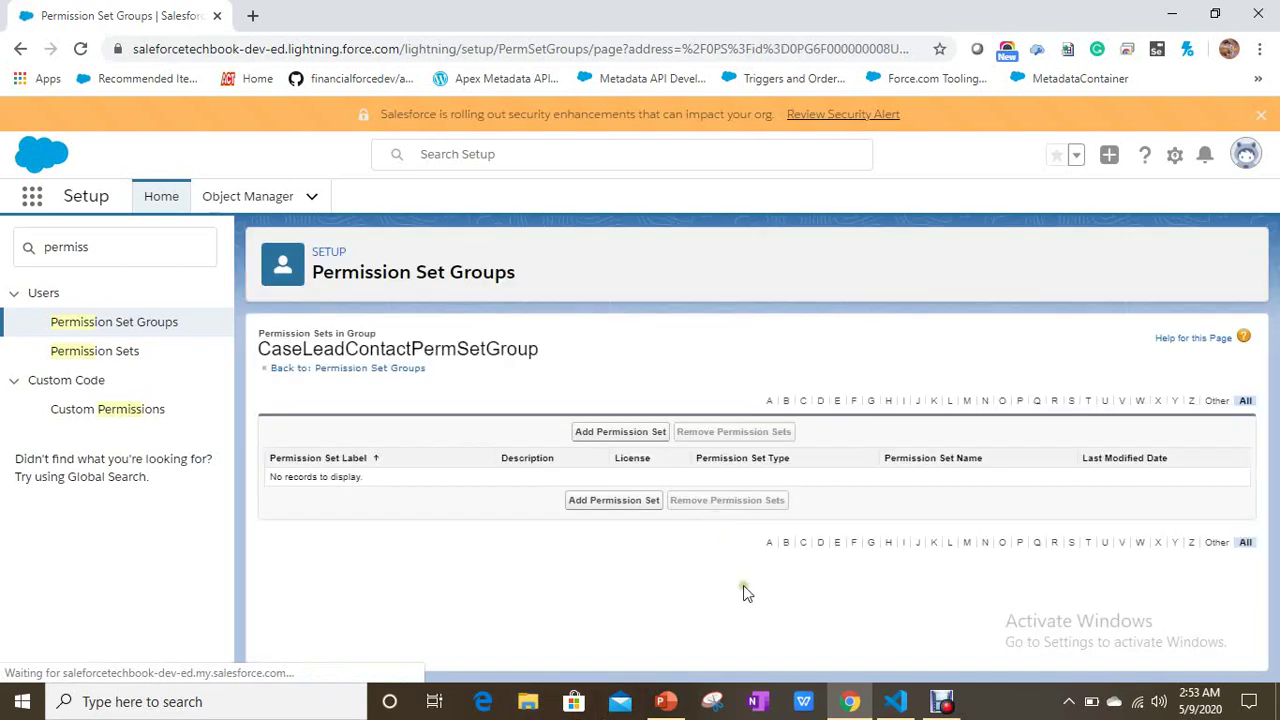
click(625, 431)
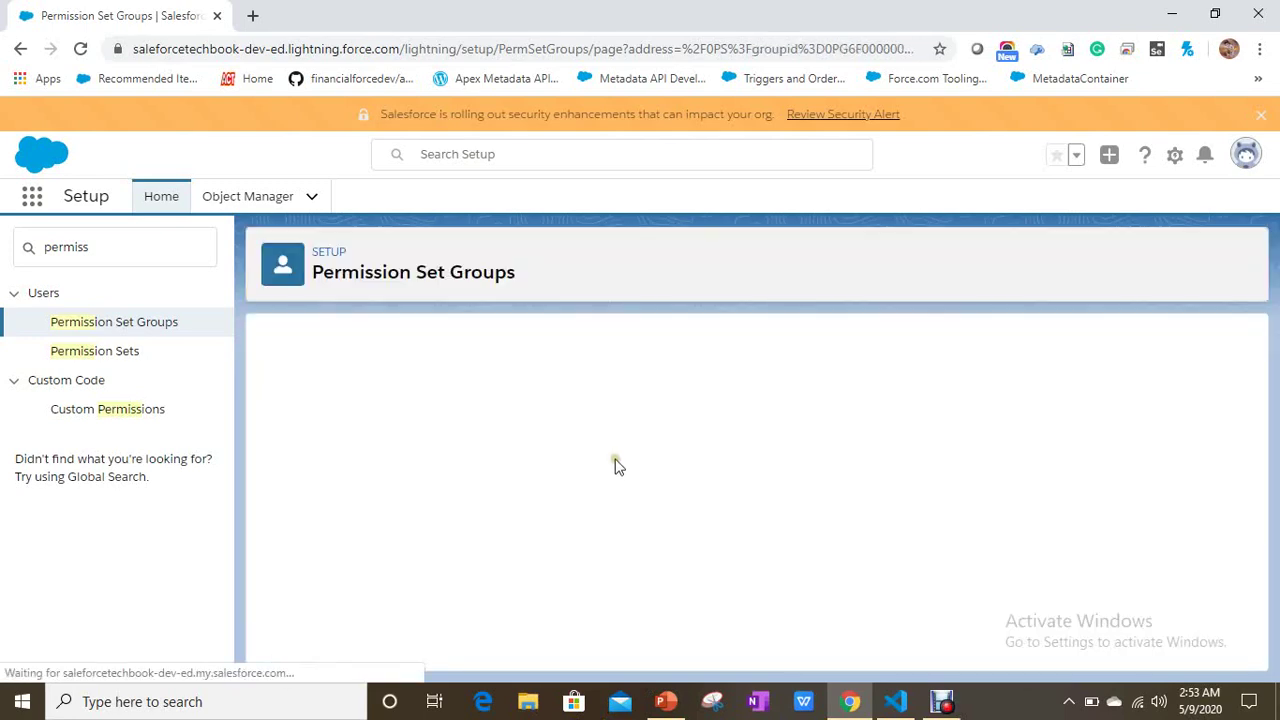
scroll(617, 468, down, 2)
scroll(443, 523, down, 2)
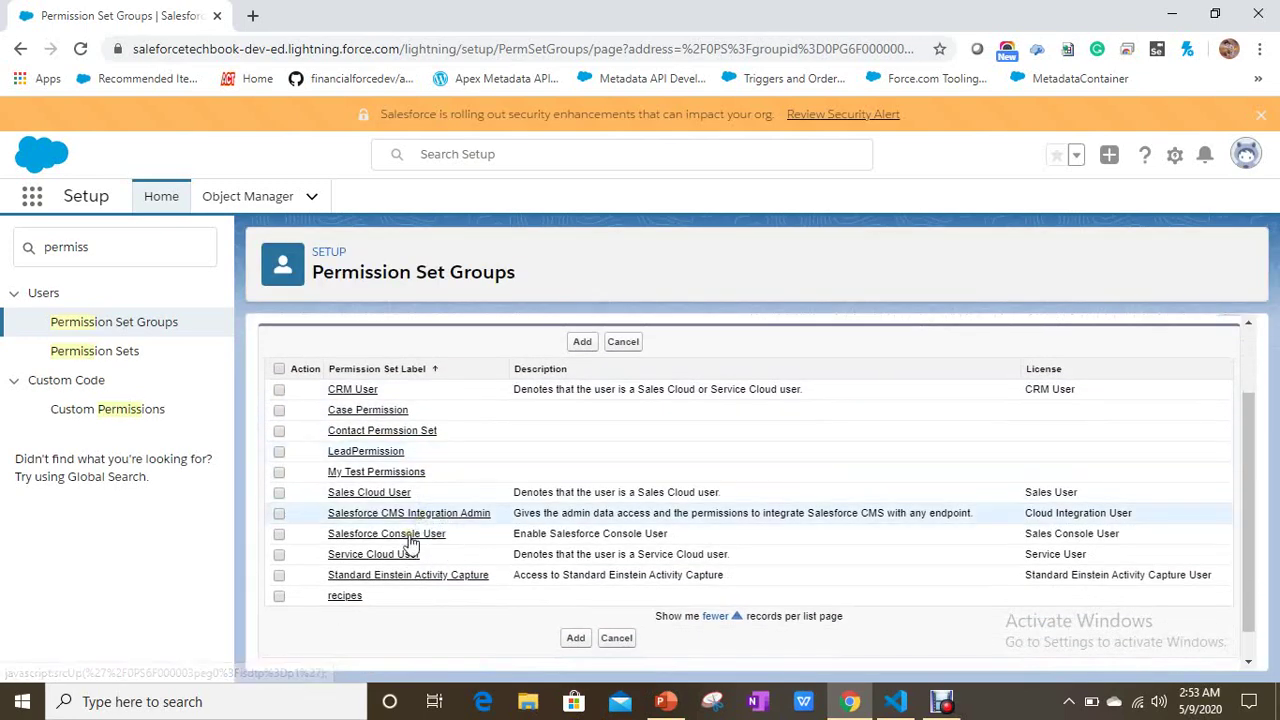
click(281, 431)
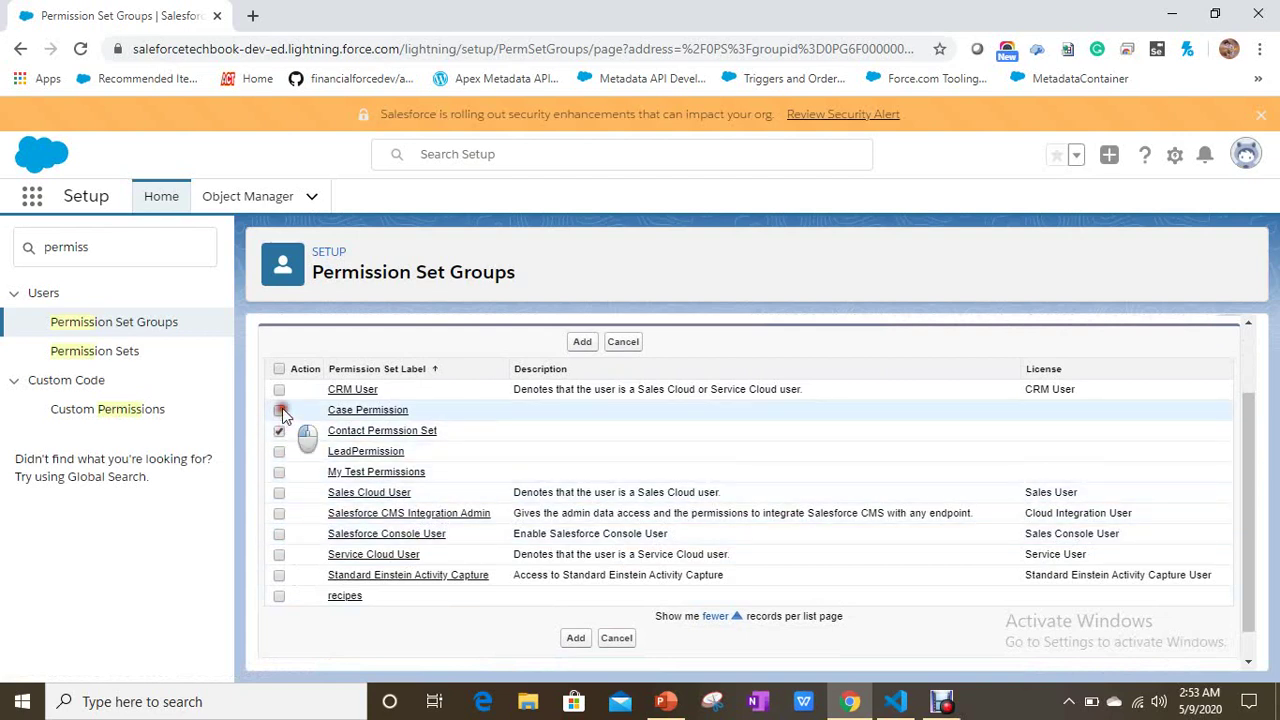
click(280, 410)
click(280, 453)
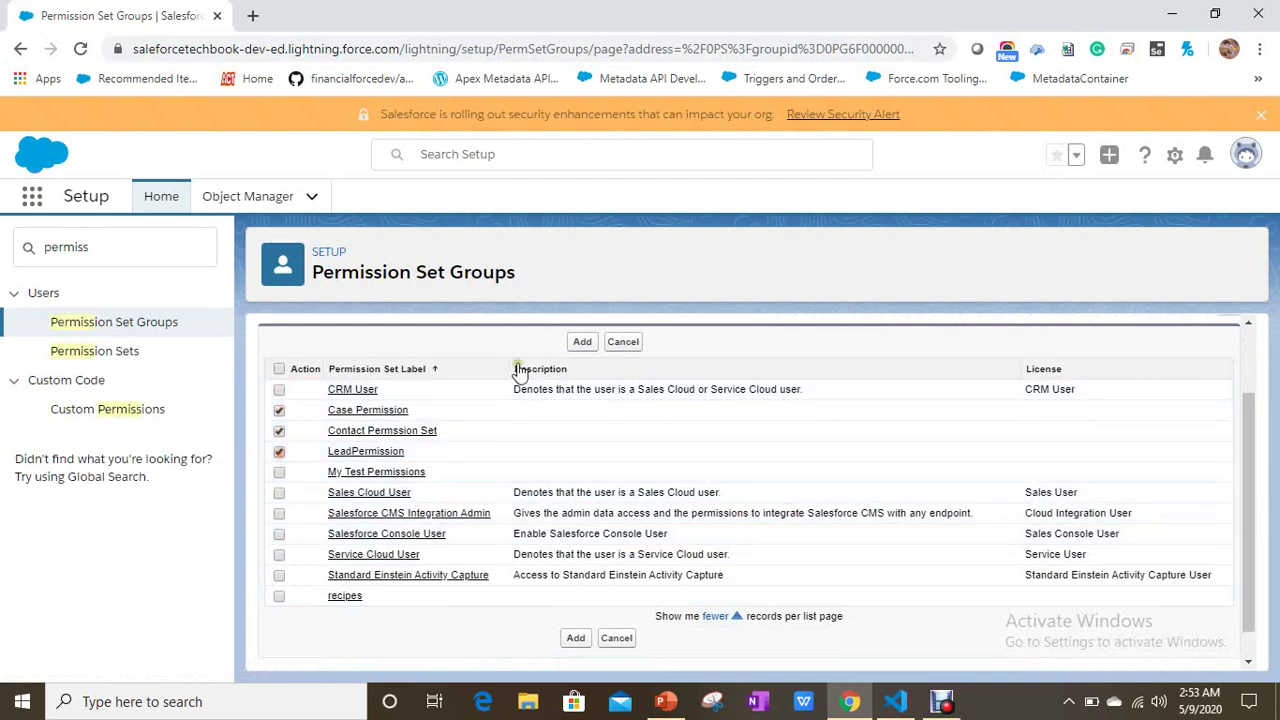
click(582, 342)
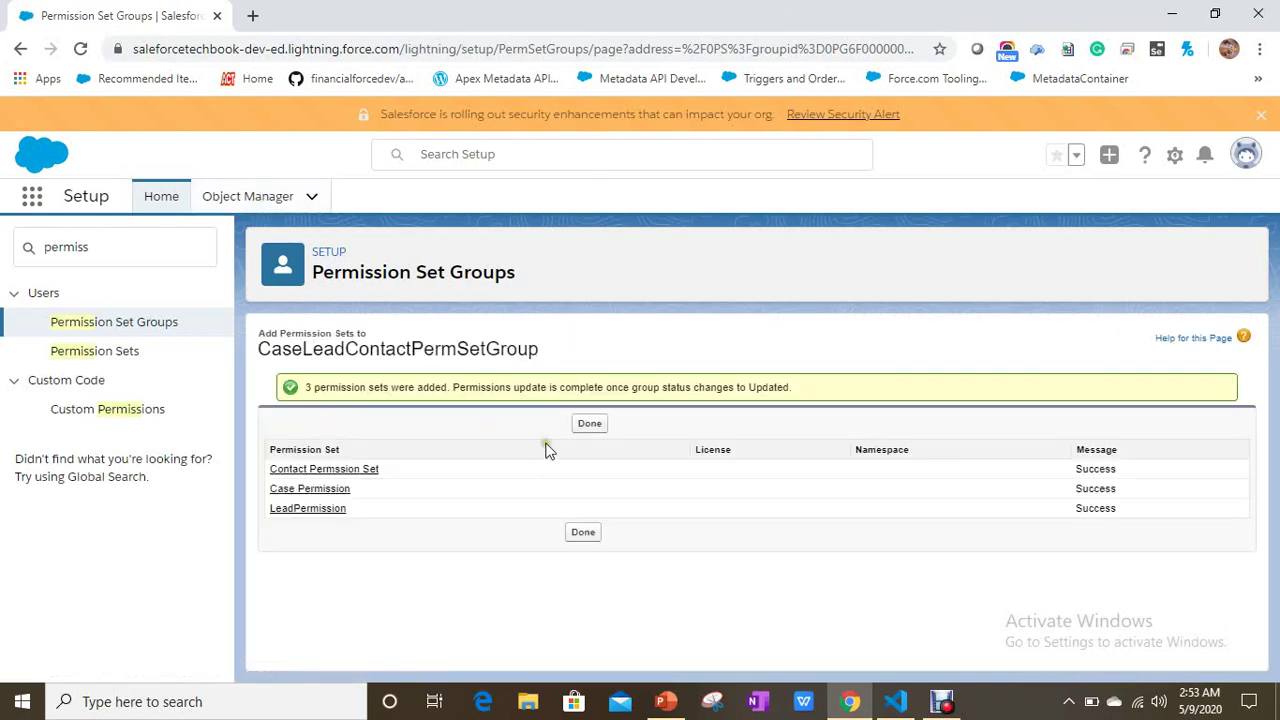
click(589, 424)
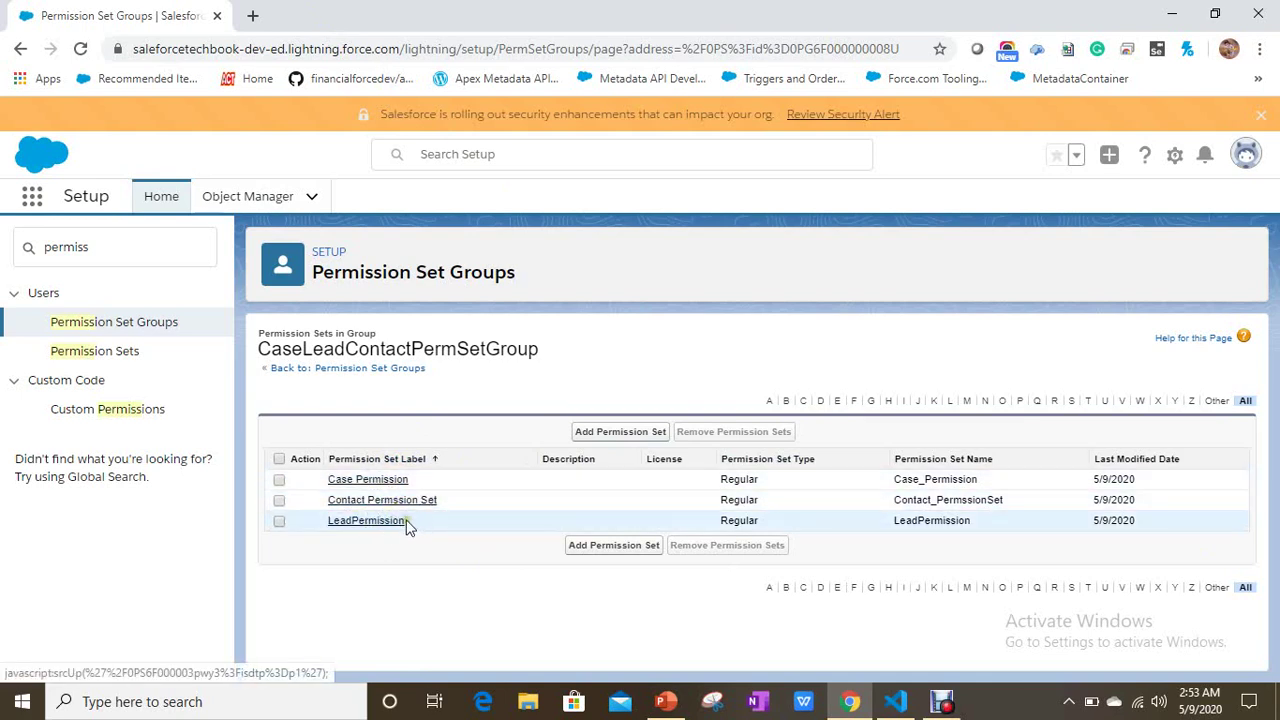
Step: Return to the permission set group's overview and open its user assignments
click(374, 369)
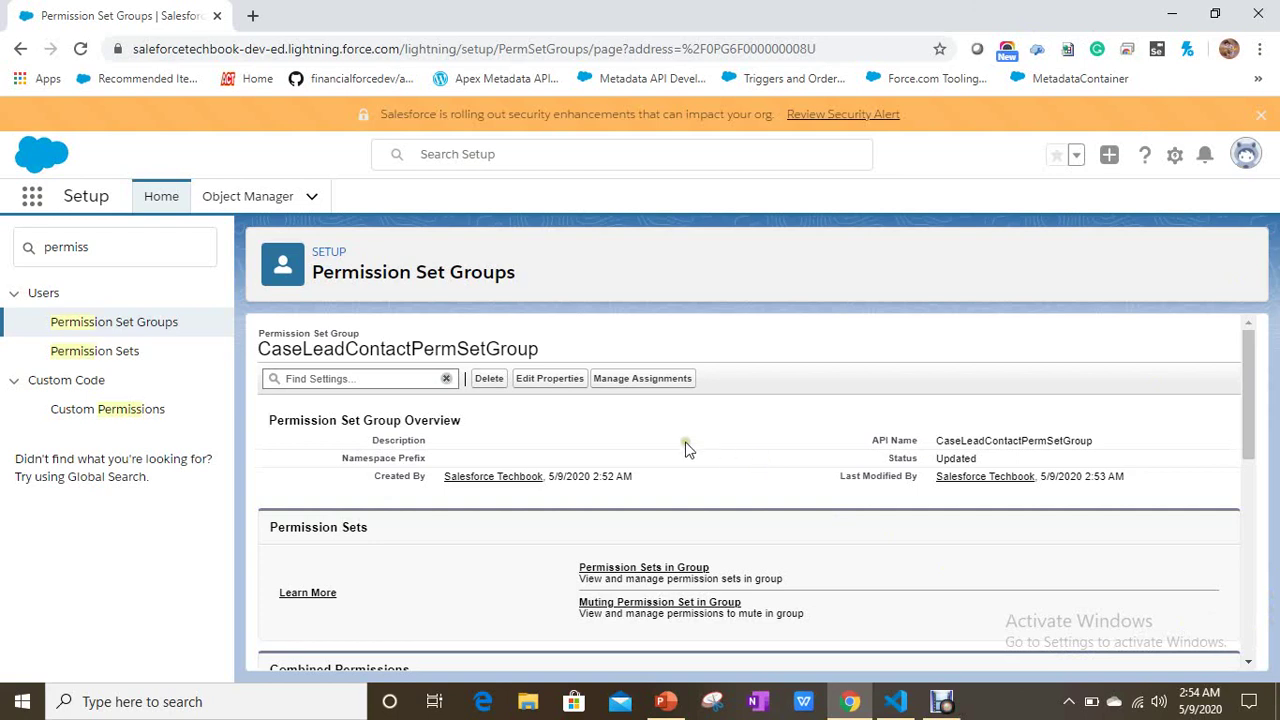
click(662, 382)
click(666, 391)
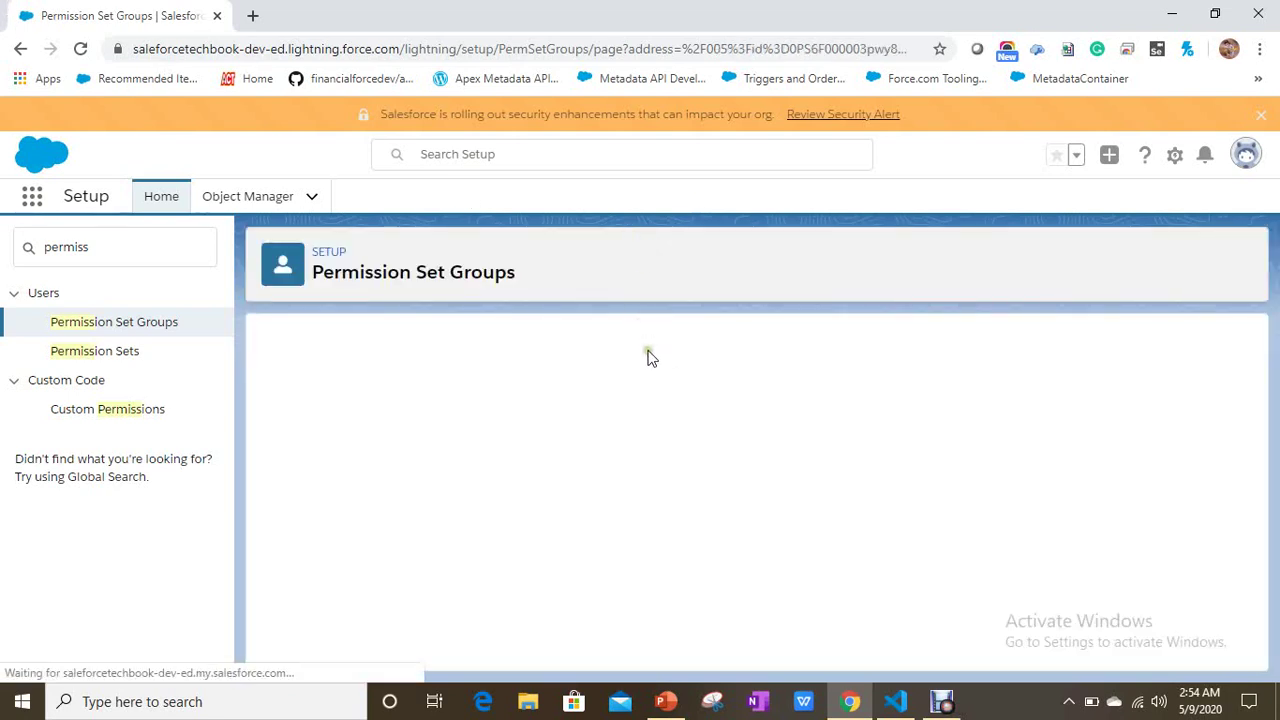
Step: Try to assign the permission set group to the user with the Standard Platform User profile
click(593, 436)
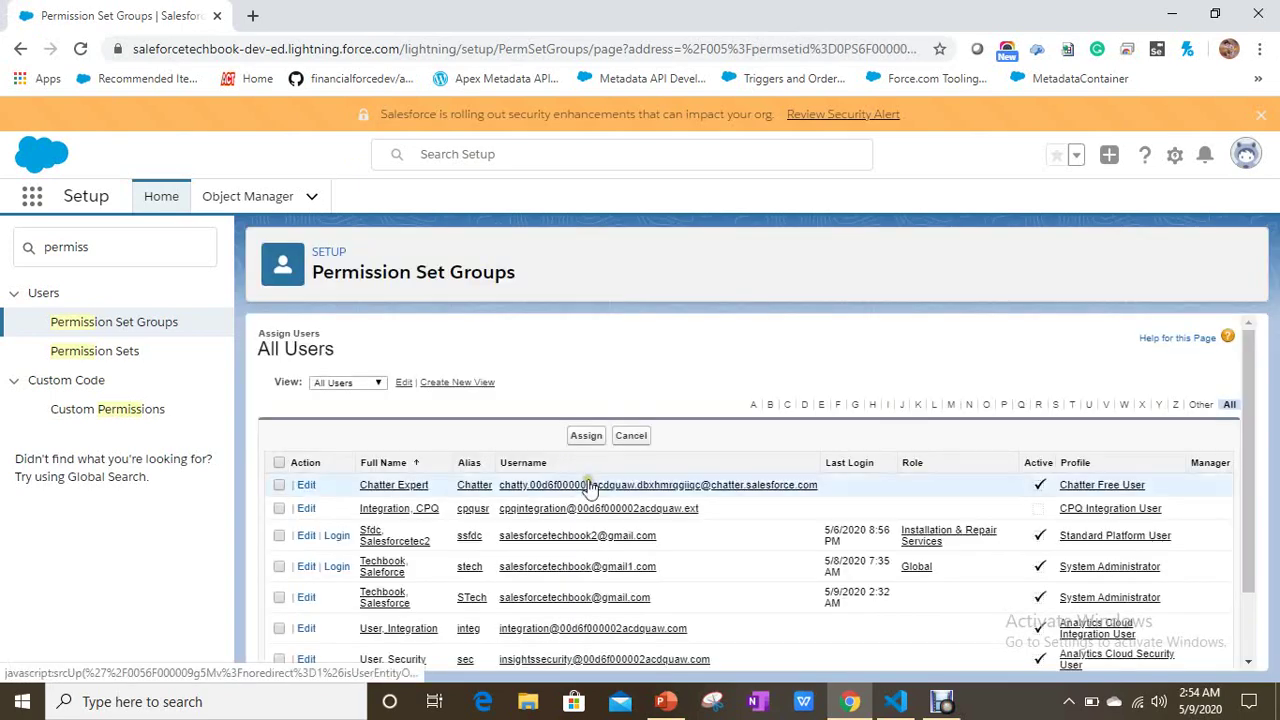
scroll(497, 549, down, 2)
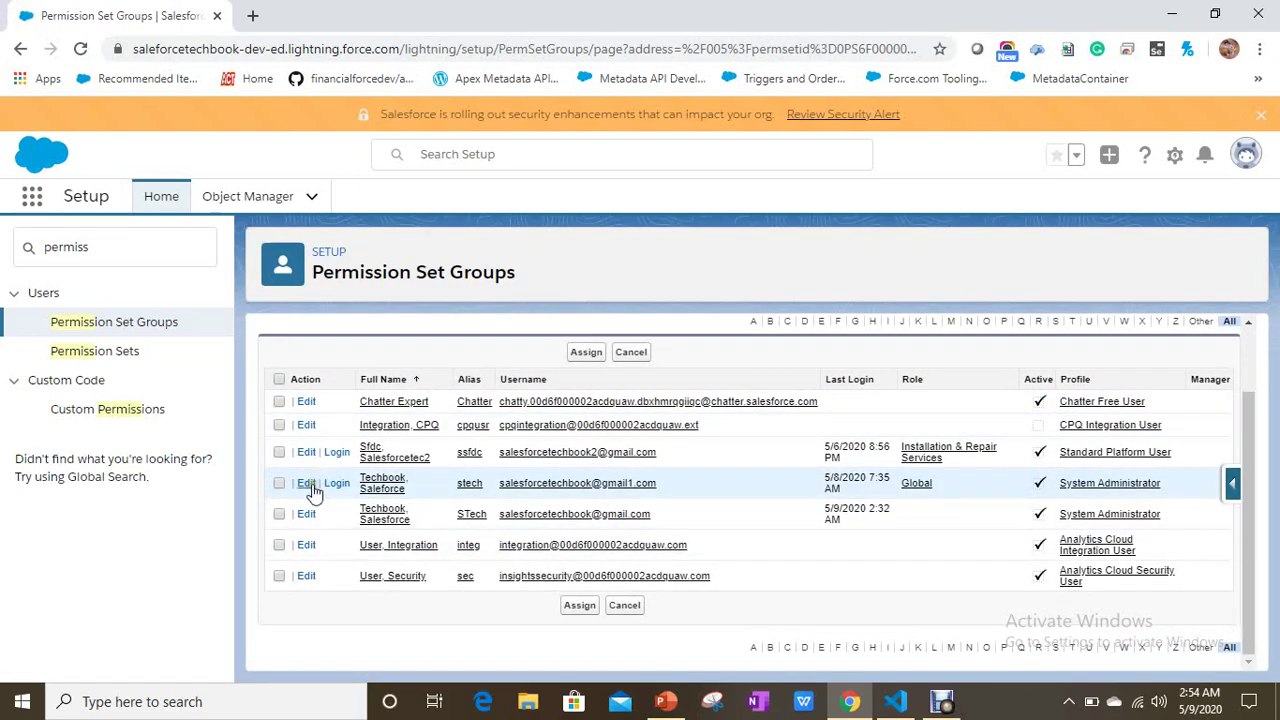
click(280, 452)
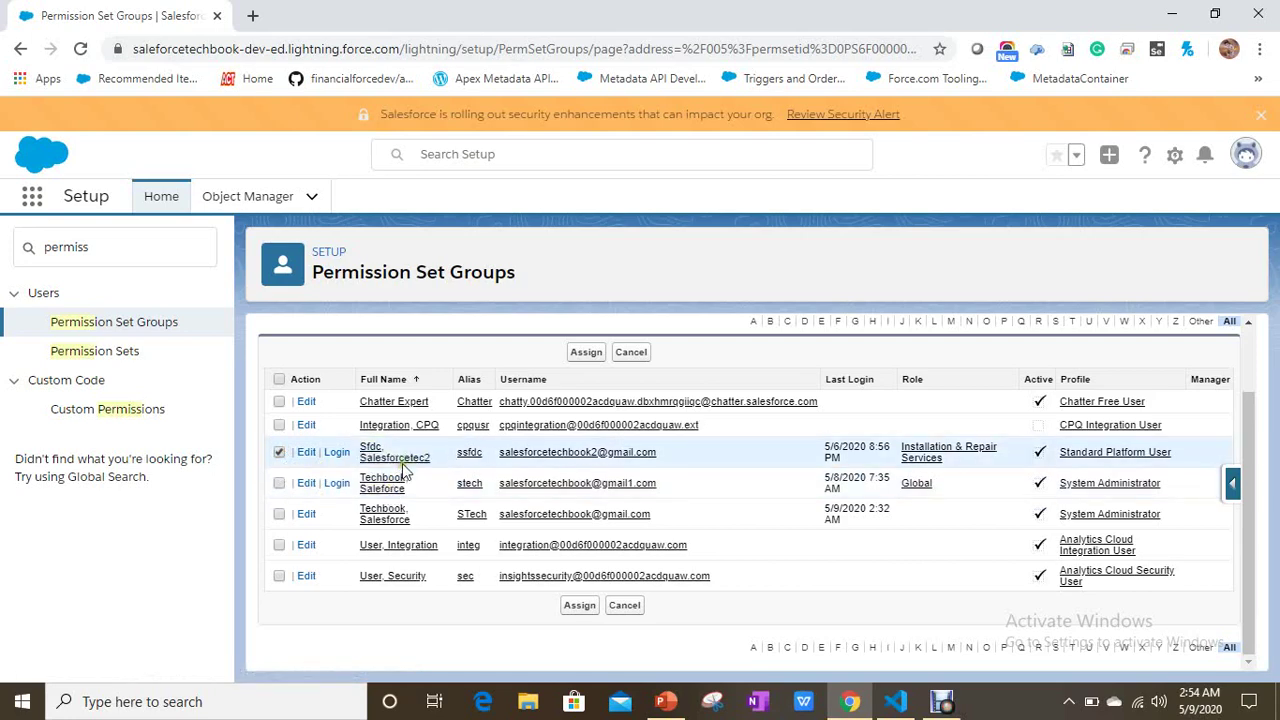
click(587, 352)
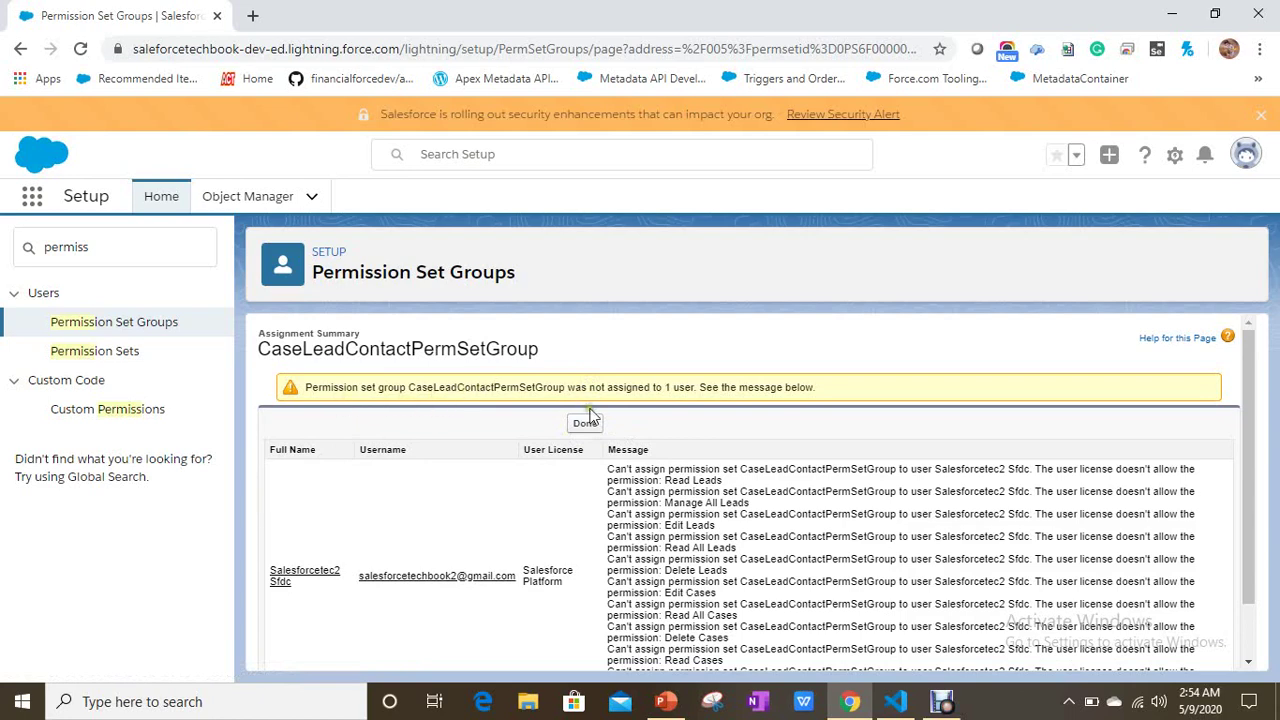
scroll(757, 403, down, 1)
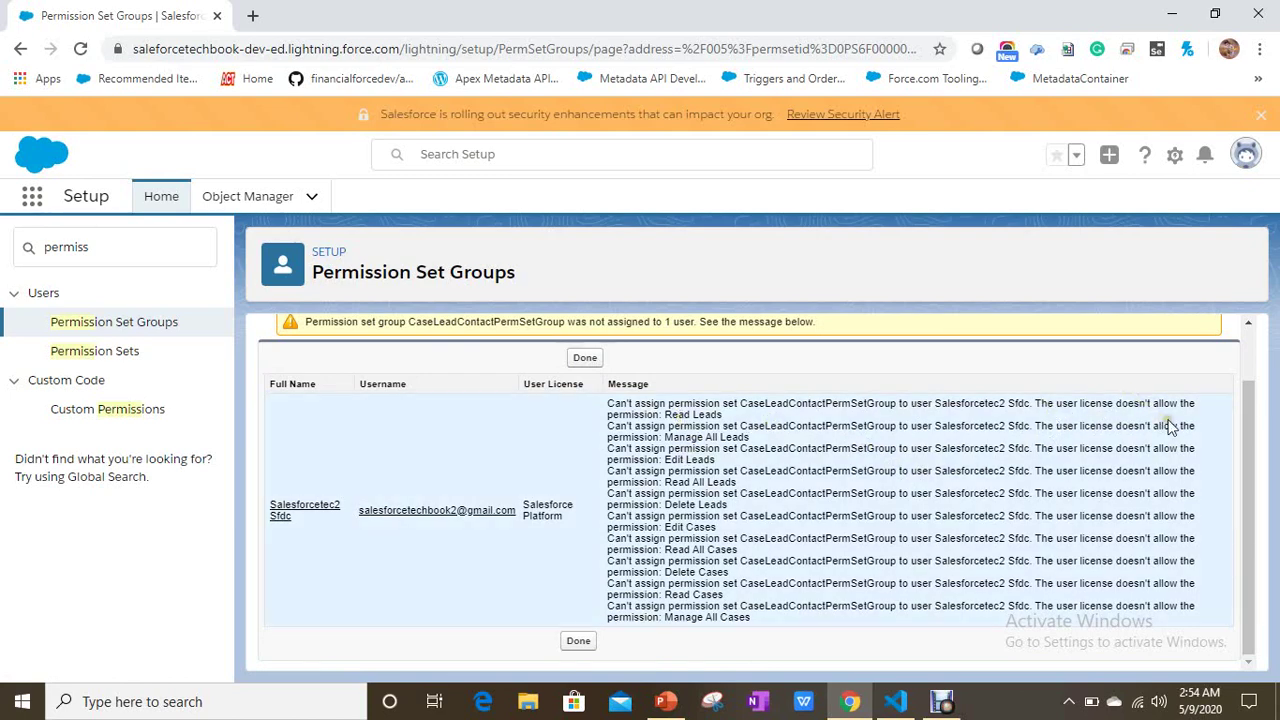
click(586, 358)
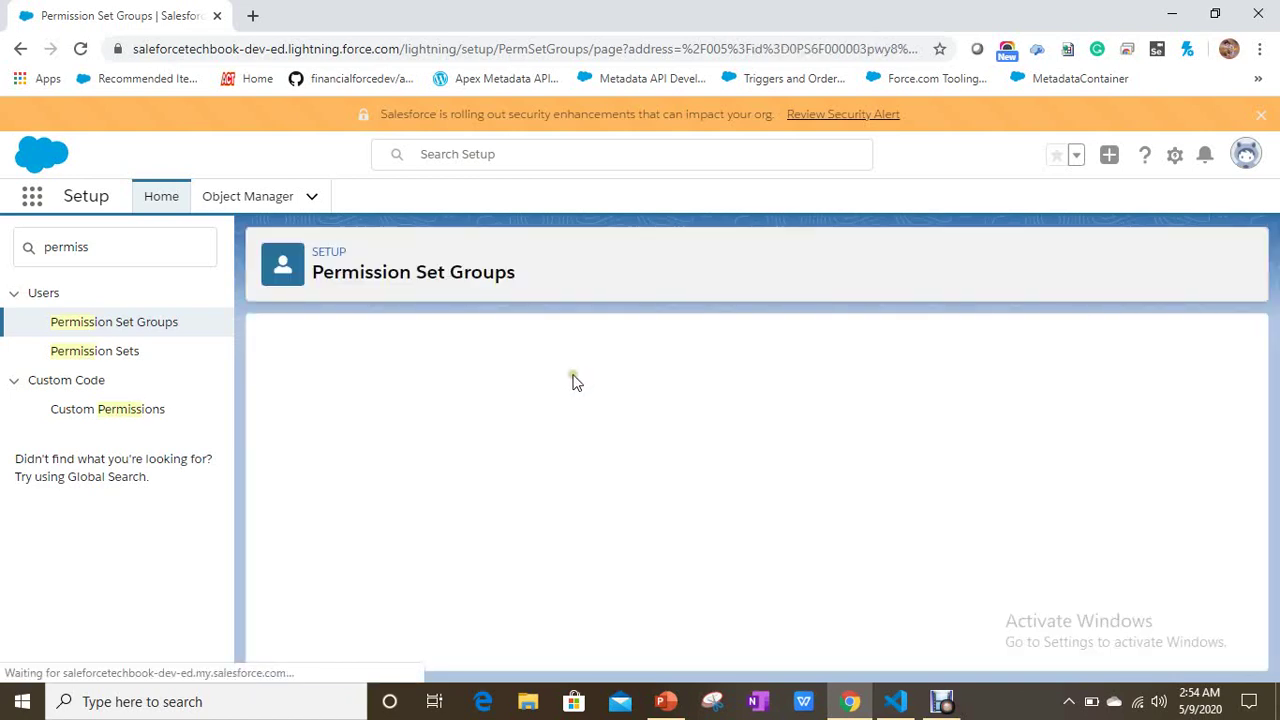
Step: Assign the permission set group to the System Administrator user who has the Global role
click(604, 434)
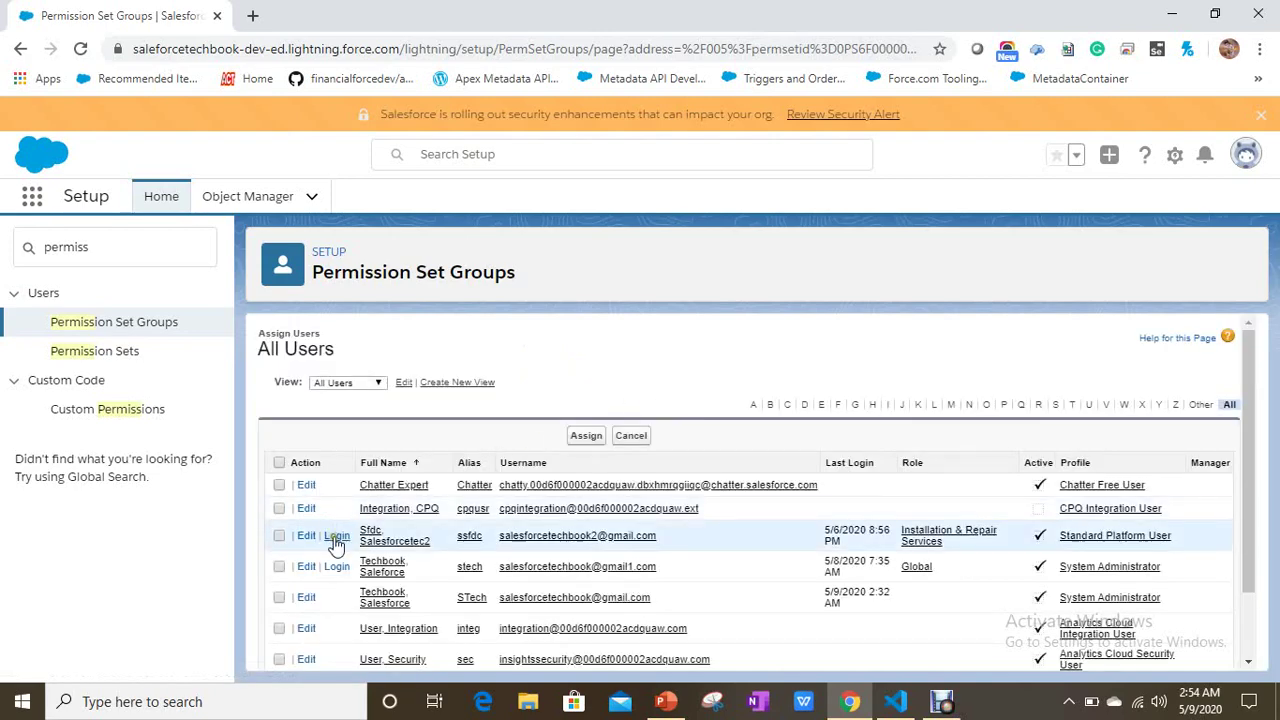
scroll(334, 534, down, 2)
click(279, 483)
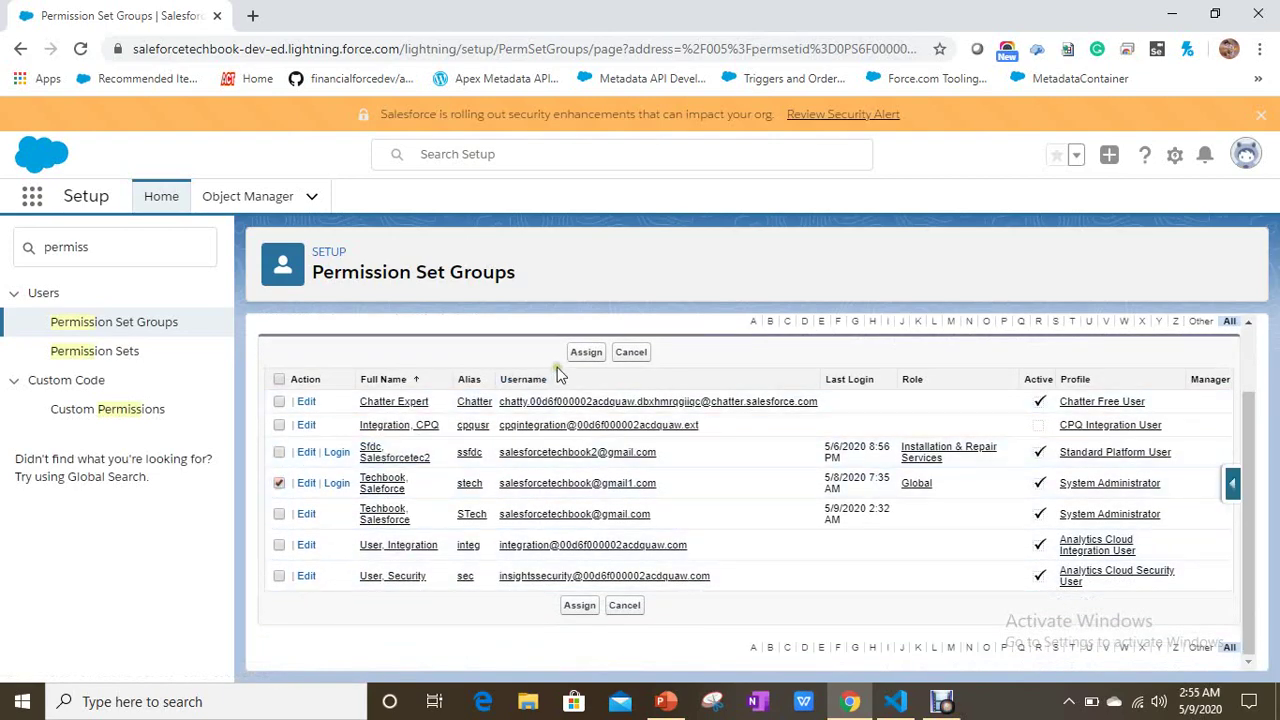
click(585, 354)
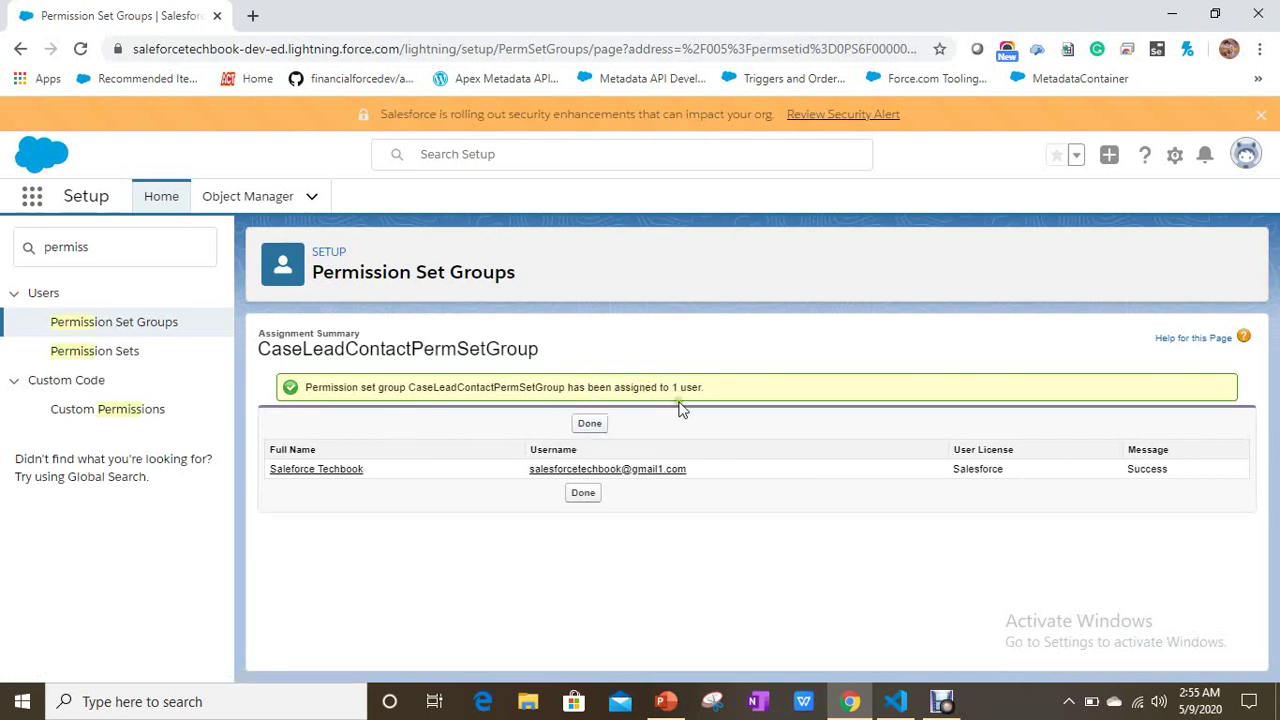
click(592, 424)
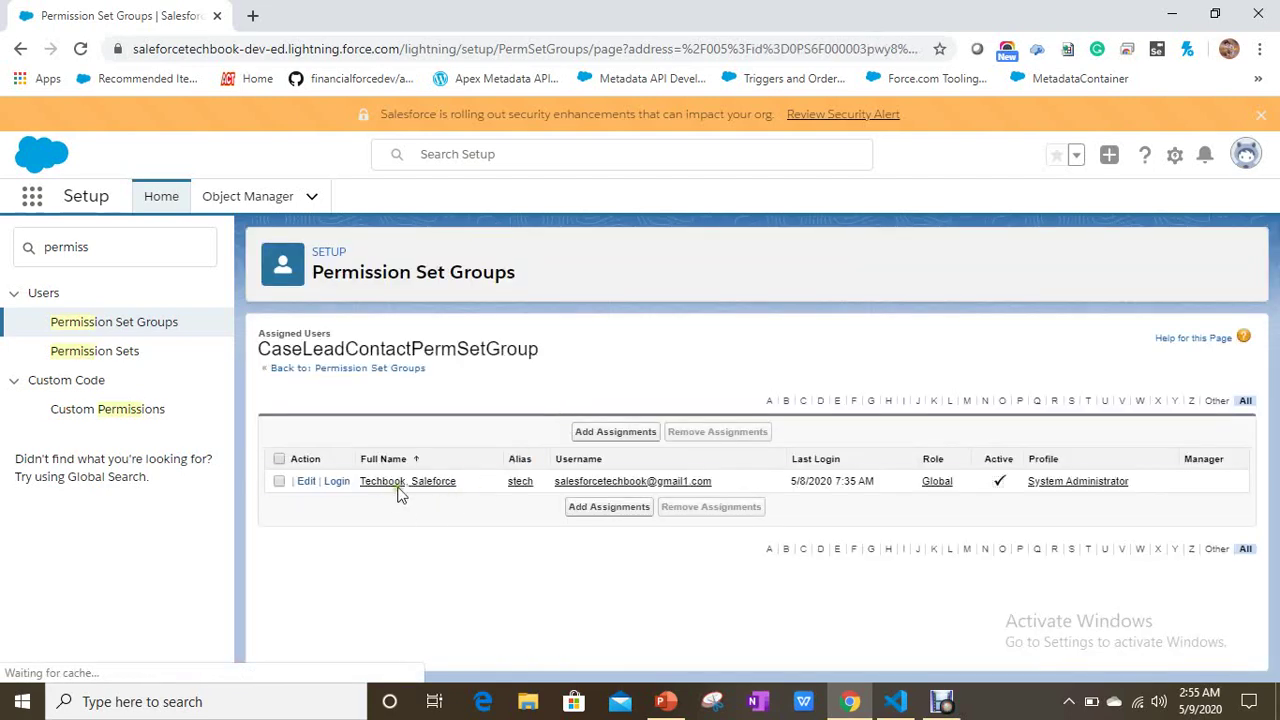
Step: Open the assigned user's record and copy the name CaseLeadContactPermSetGroup from the Permission Set Group Assignments section
click(400, 484)
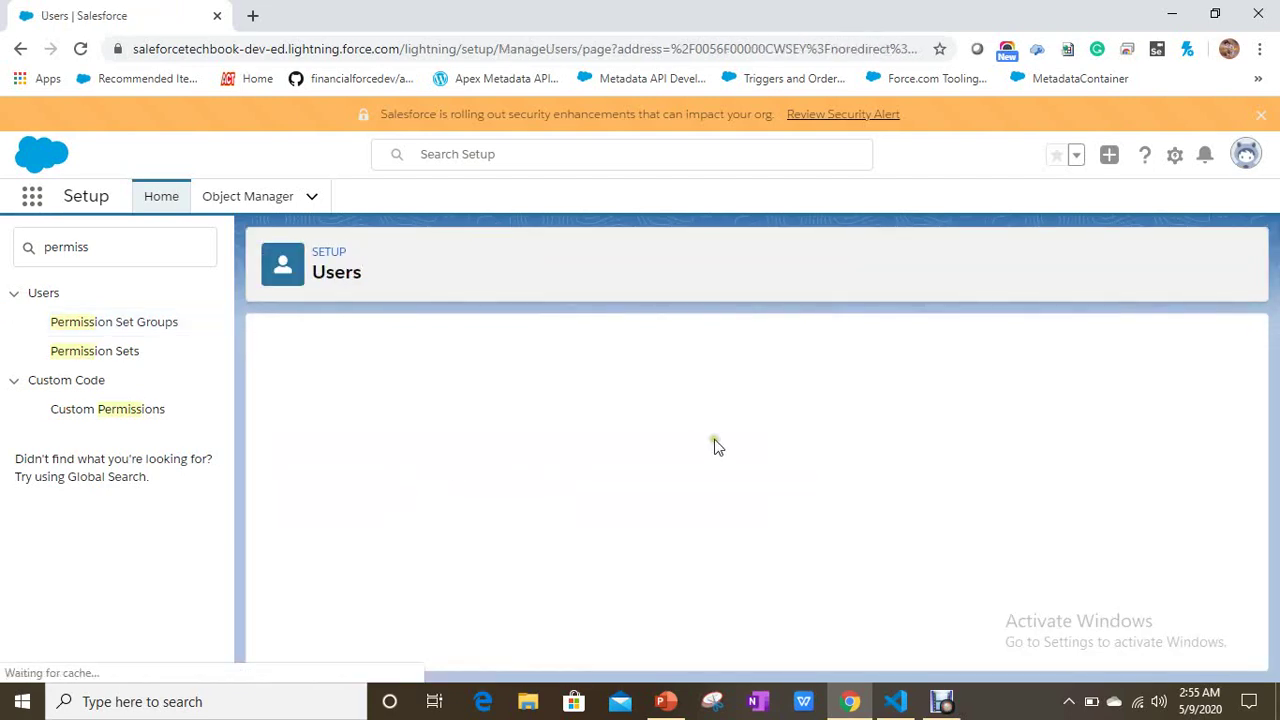
scroll(686, 430, down, 5)
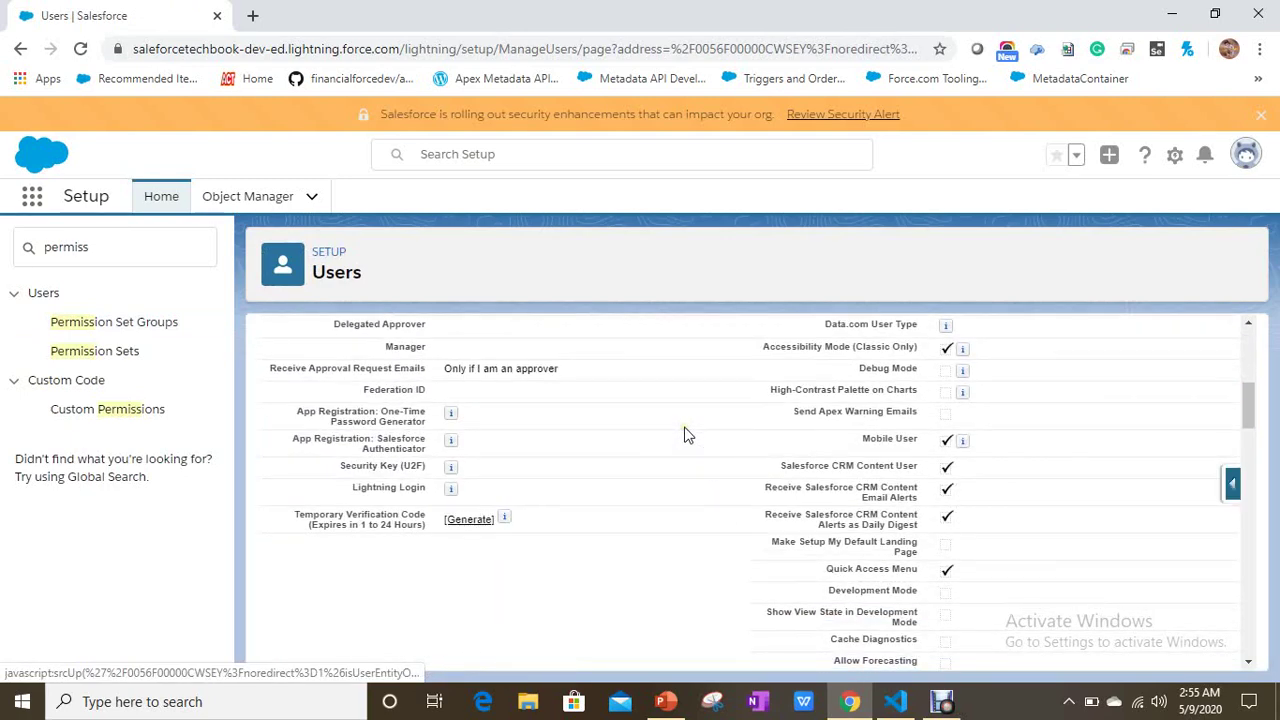
scroll(686, 435, down, 10)
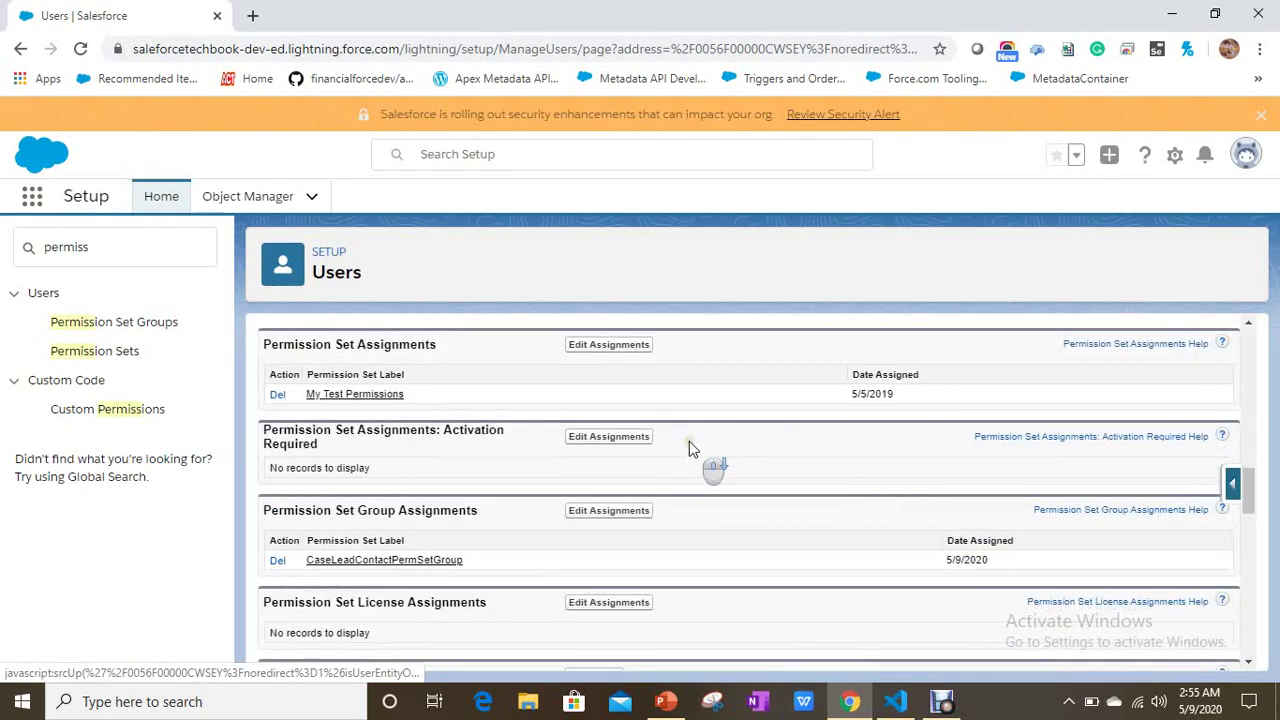
scroll(660, 420, down, 1)
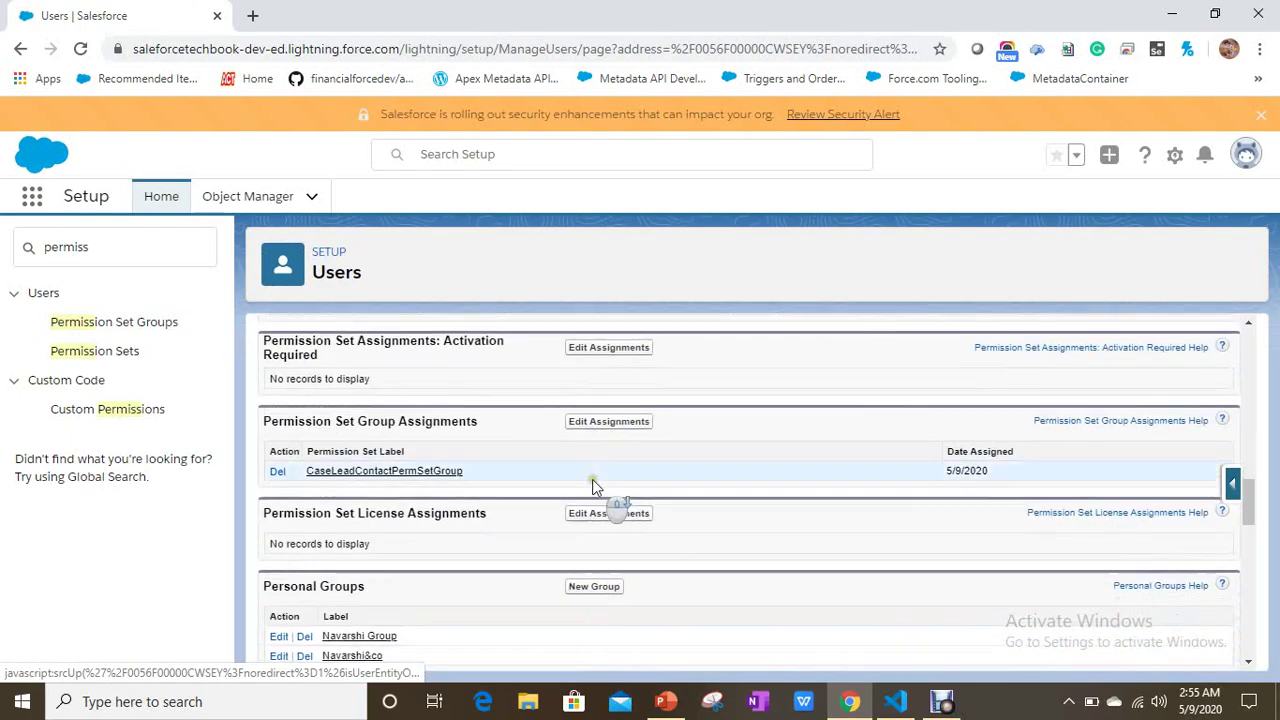
drag(481, 472, 308, 466)
key(ctrl+c)
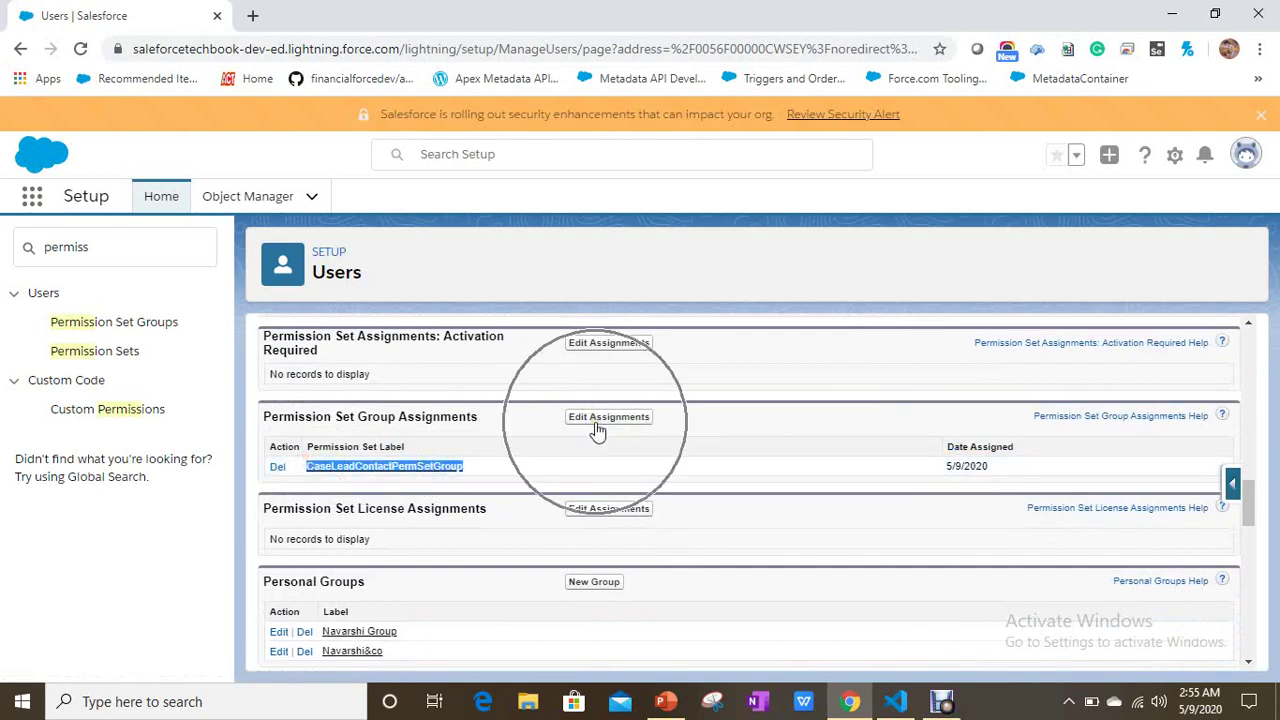
key(ctrl+c)
Step: Review the user's enabled permission set groups in the assignment editor without saving, and switch to the Admin-13 PowerPoint presentation
click(596, 424)
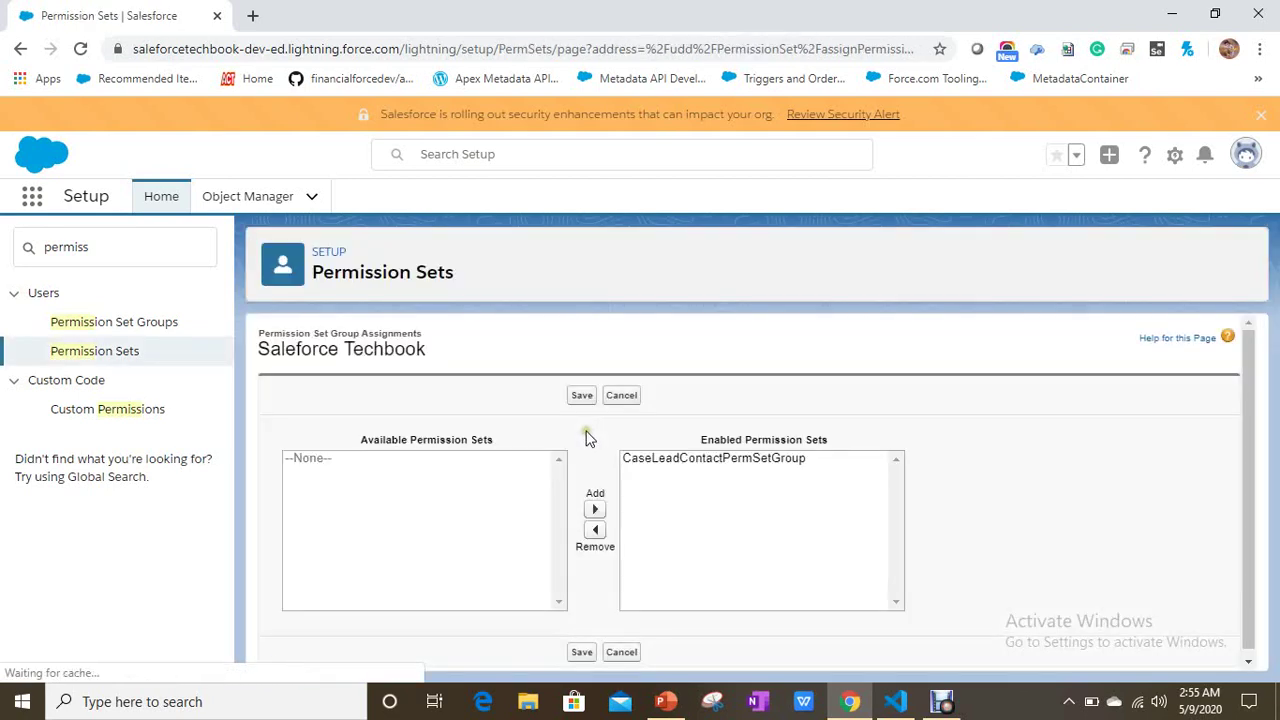
click(609, 401)
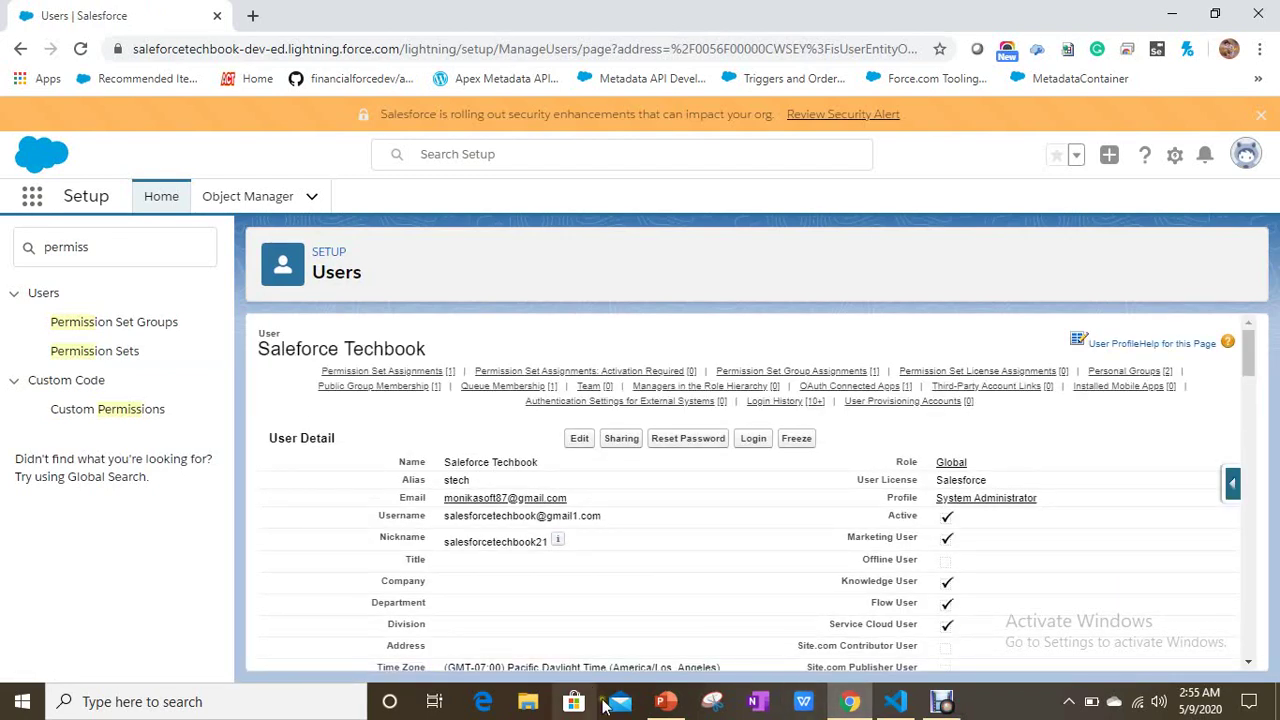
click(664, 701)
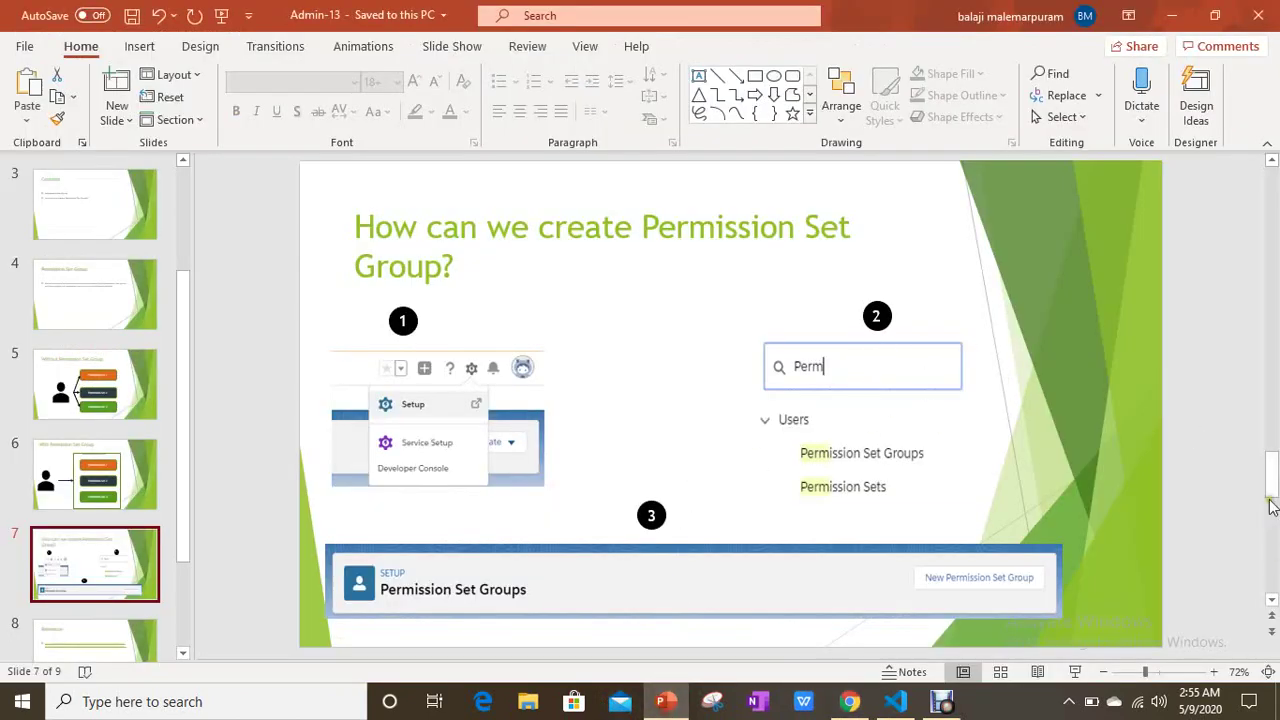